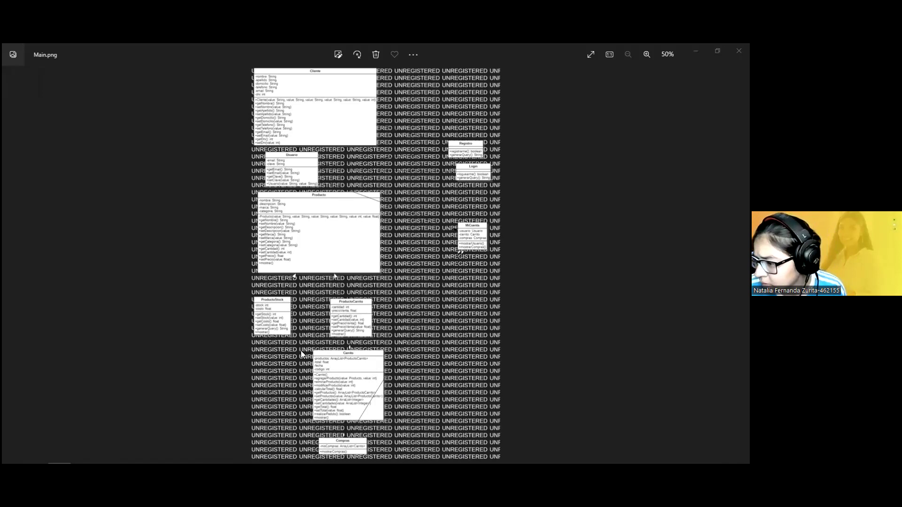
key(Right)
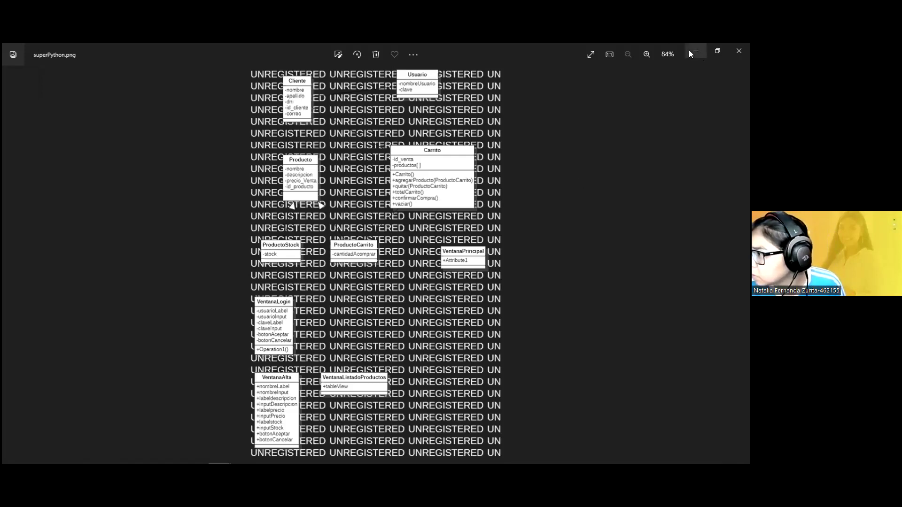
key(Left)
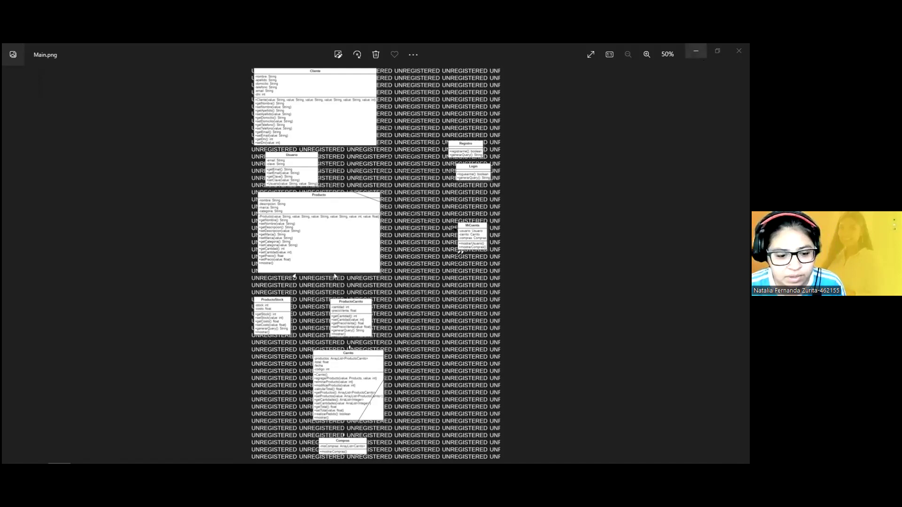
Step: Switch to Qt Designer and create a new form from the Main Window template
key(alt+Tab)
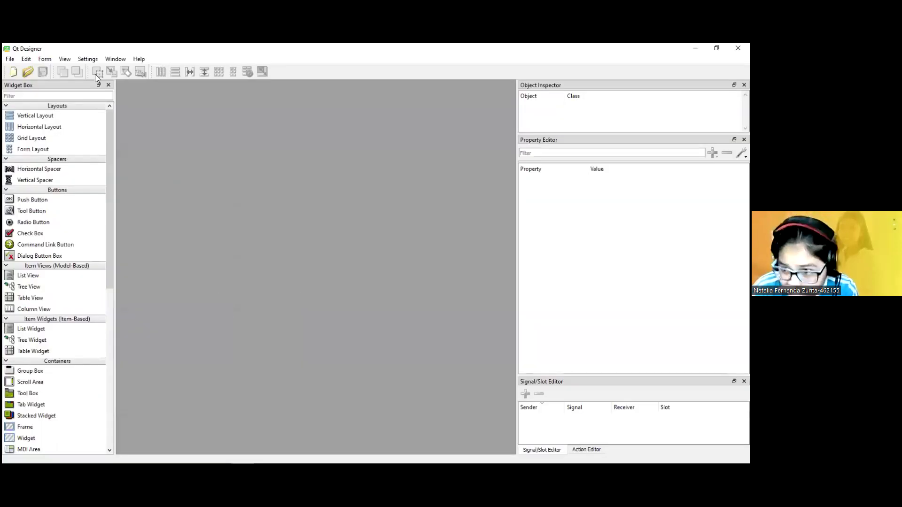
click(10, 59)
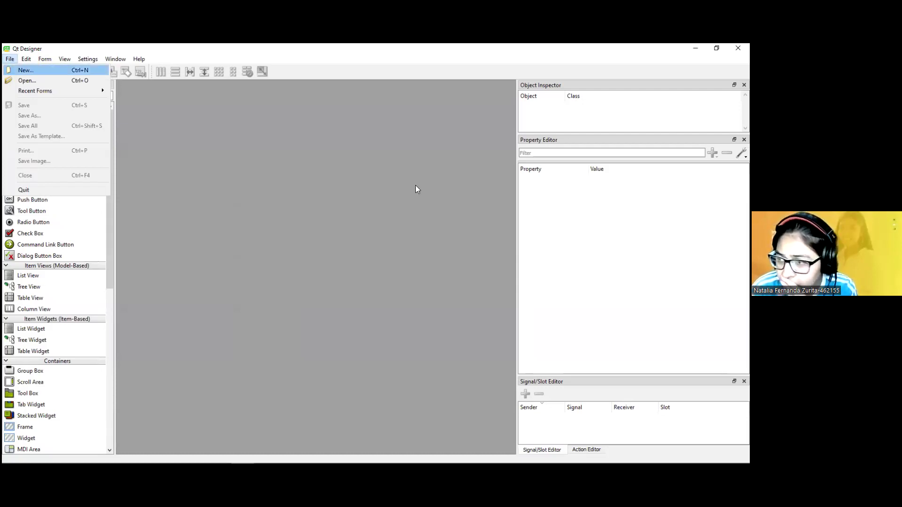
key(Return)
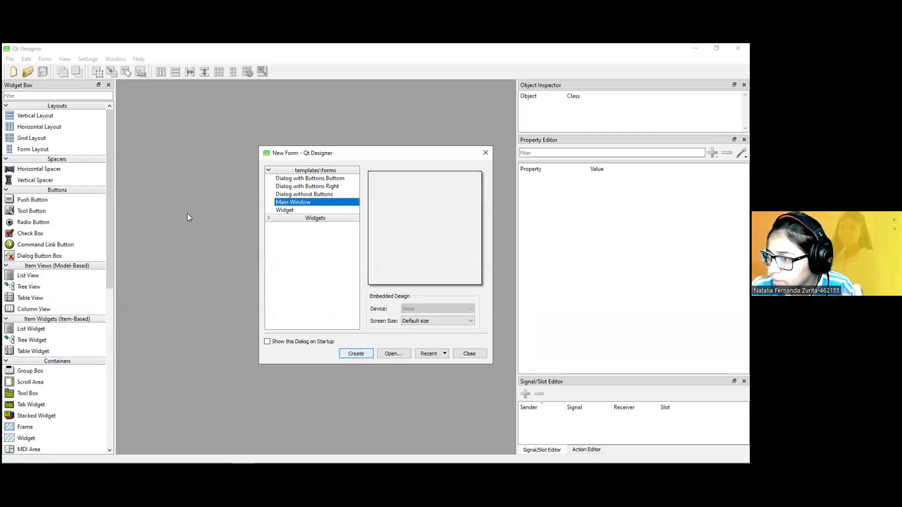
key(Return)
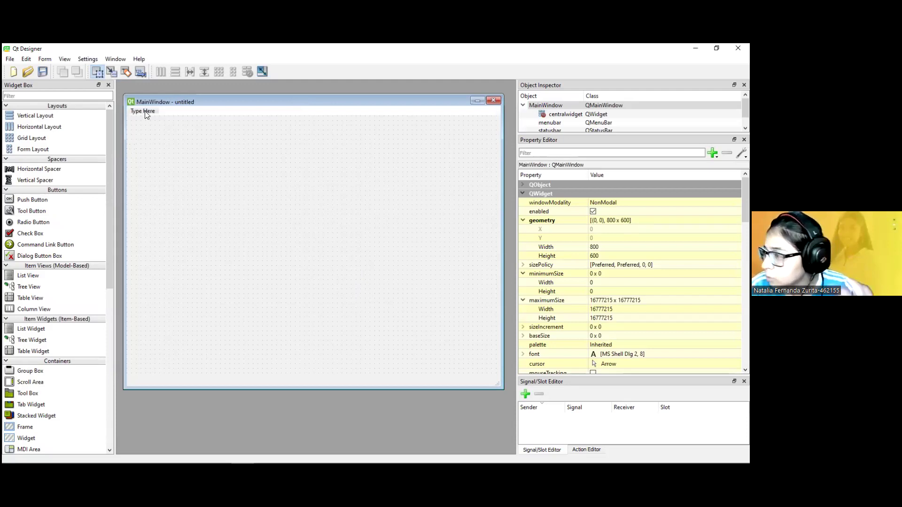
Step: Find the Label widget and place one in the upper part of the form with the text "Nombre:"
click(43, 100)
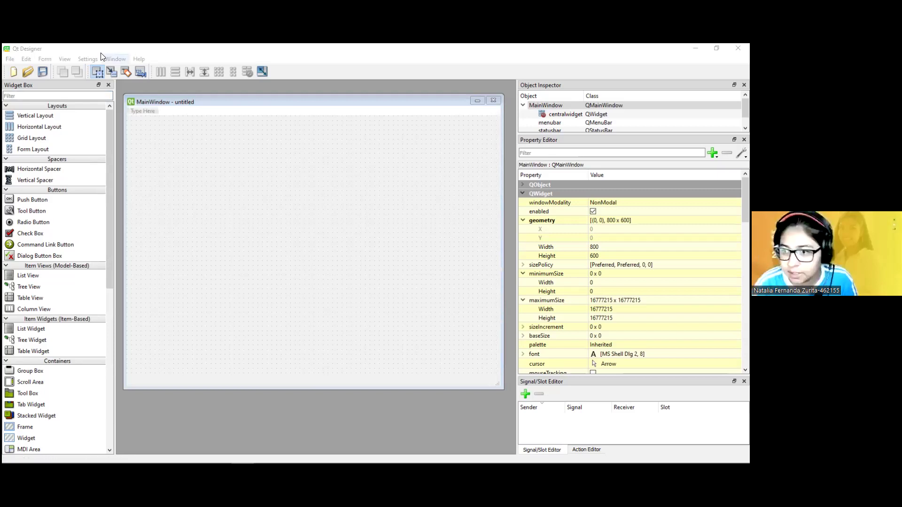
click(61, 96)
text(lab)
drag(224, 148, 225, 146)
double_click(226, 146)
key(BackSpace)
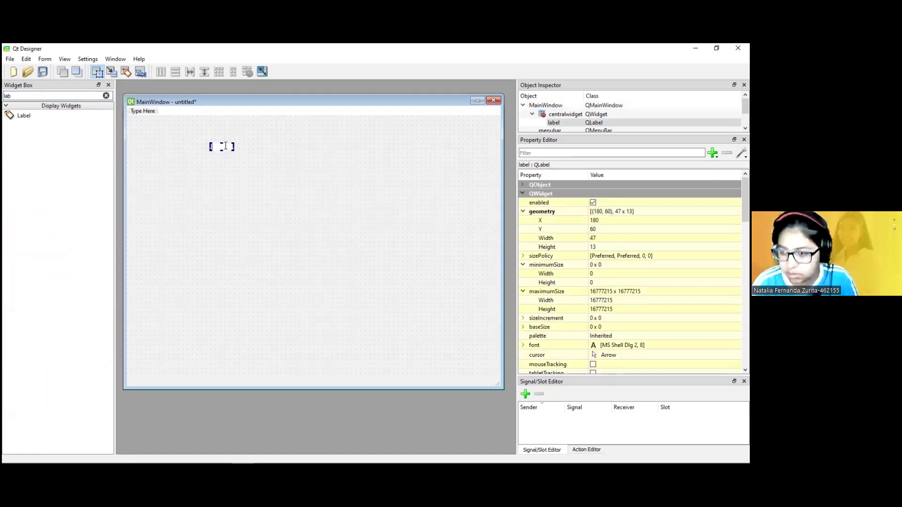
text(Nombre)
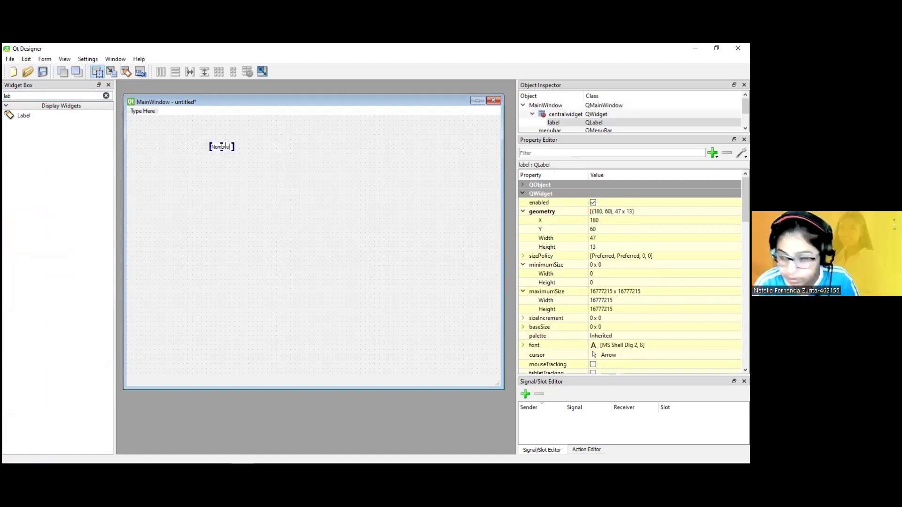
text(:)
click(222, 153)
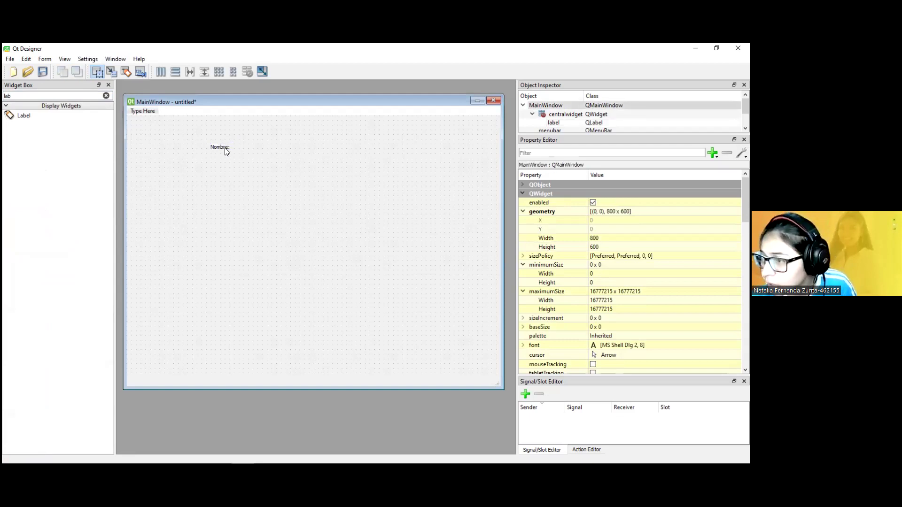
click(224, 147)
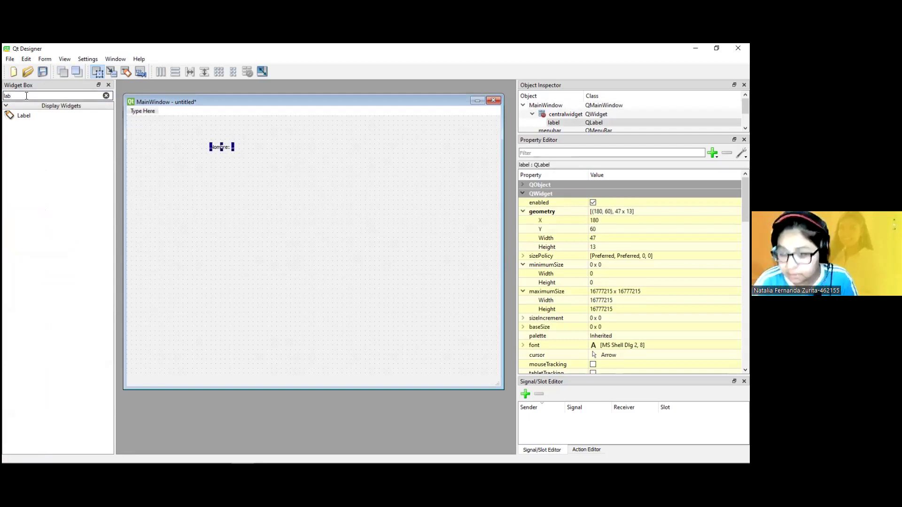
Step: Search the widgets for "edi" and place a Line Edit just to the right of the "Nombre:" label
key(BackSpace)
key(BackSpace)
key(BackSpace)
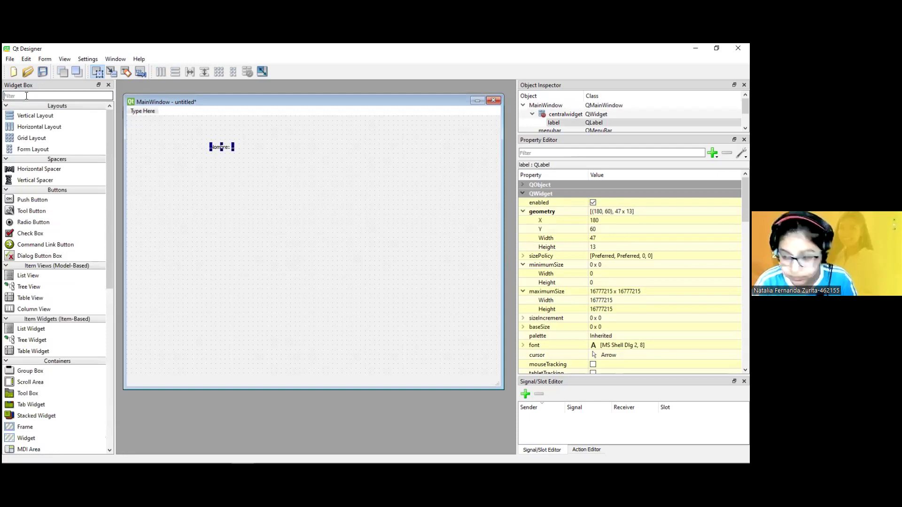
text(edi)
drag(27, 116, 270, 149)
Step: Try sample text in the line edit beside "Nombre:" and clear it
double_click(270, 149)
text(asdfasdfasdfasdfasd)
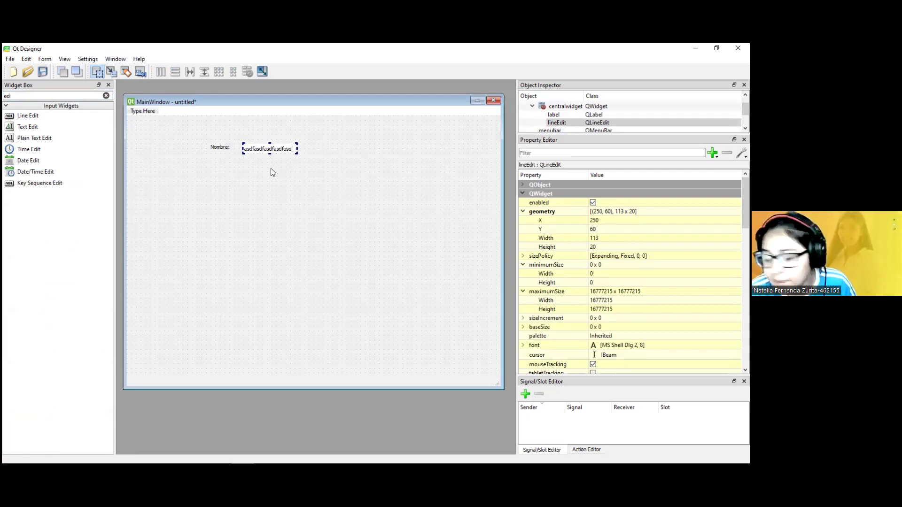
key(BackSpace)
key(BackSpace)
key(BackSpace)
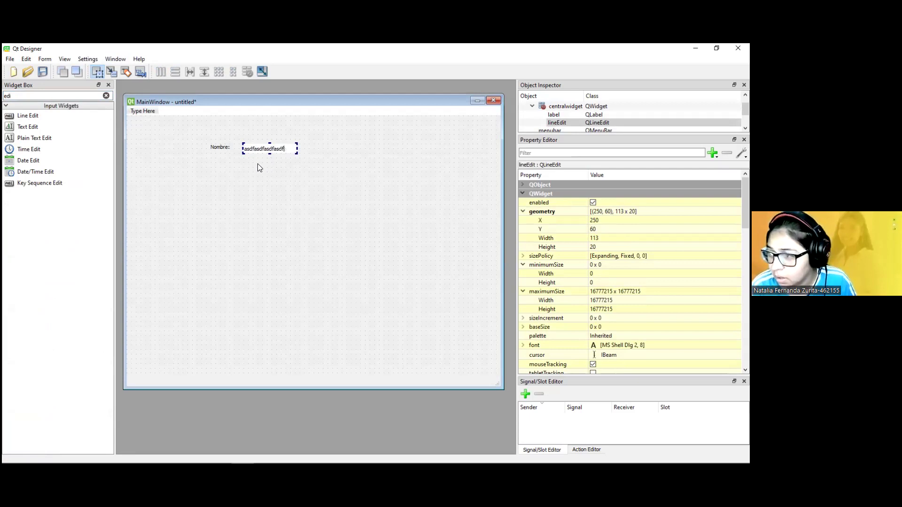
click(258, 164)
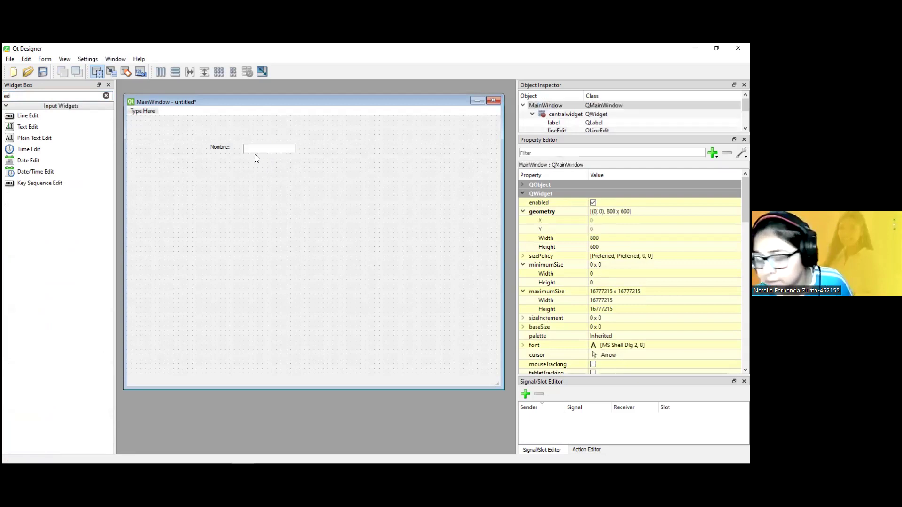
Step: Clear the widget filter and duplicate the "Nombre:" label with its line edit twice below the original pair
click(21, 96)
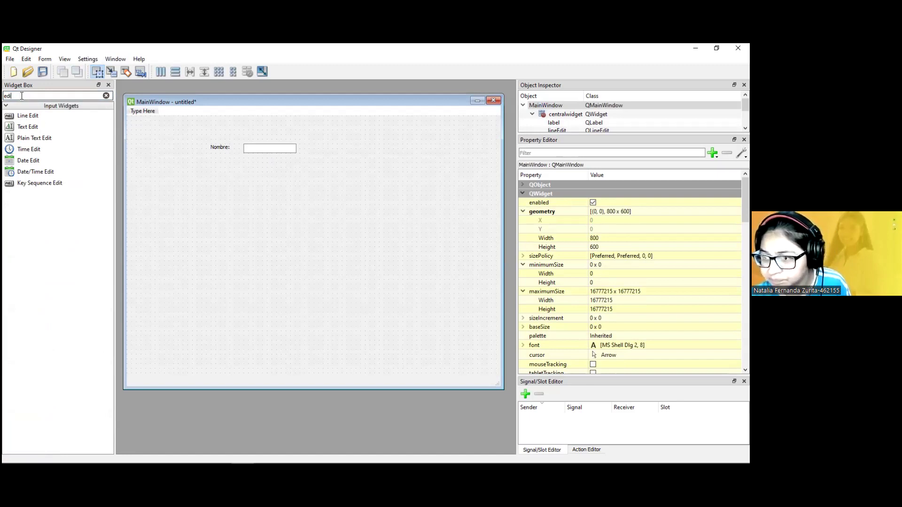
click(106, 95)
drag(275, 186, 207, 145)
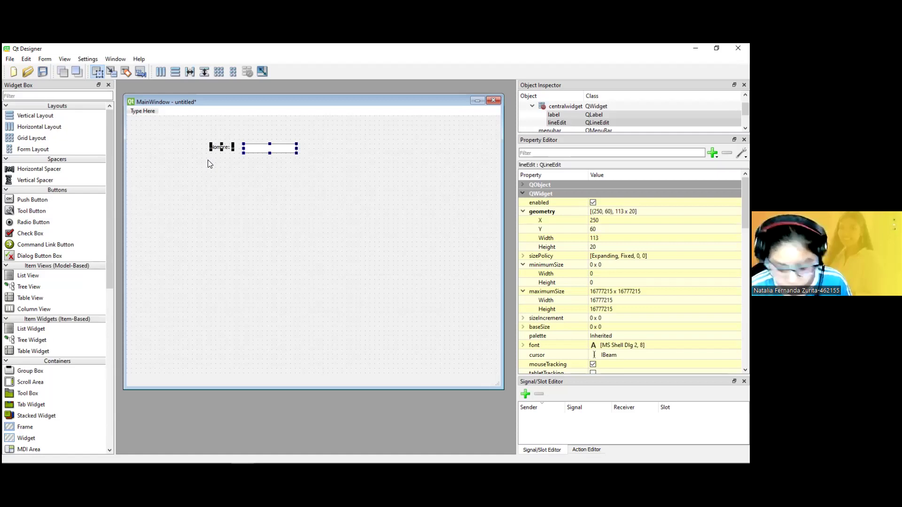
click(252, 174)
key(ctrl+v)
click(222, 198)
key(ctrl+v)
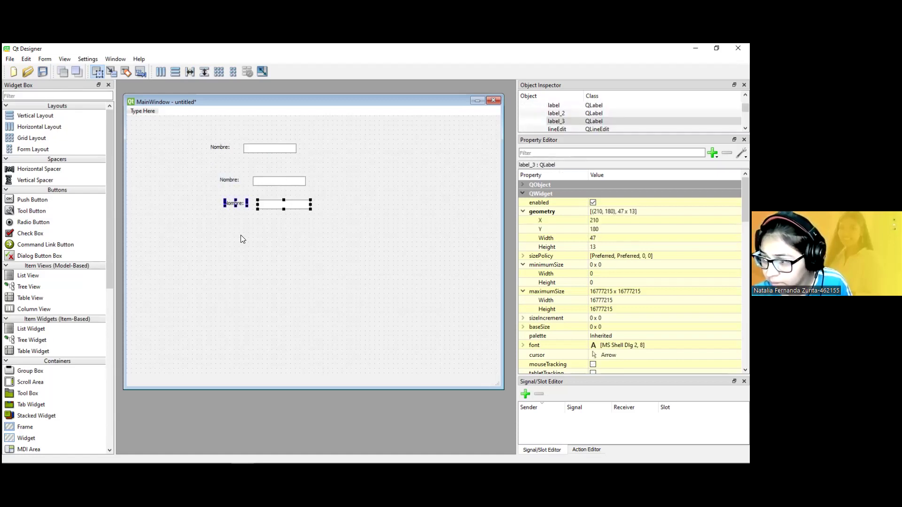
Step: Change the second label's text to "Apellido" and the third label's text to "domicilio"
click(220, 181)
double_click(226, 180)
text(Apellido)
key(Return)
click(233, 204)
double_click(235, 204)
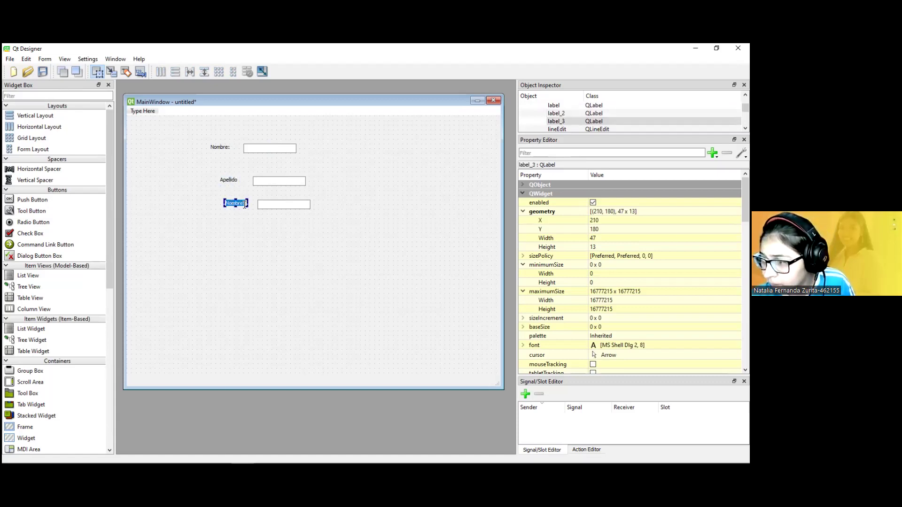
key(BackSpace)
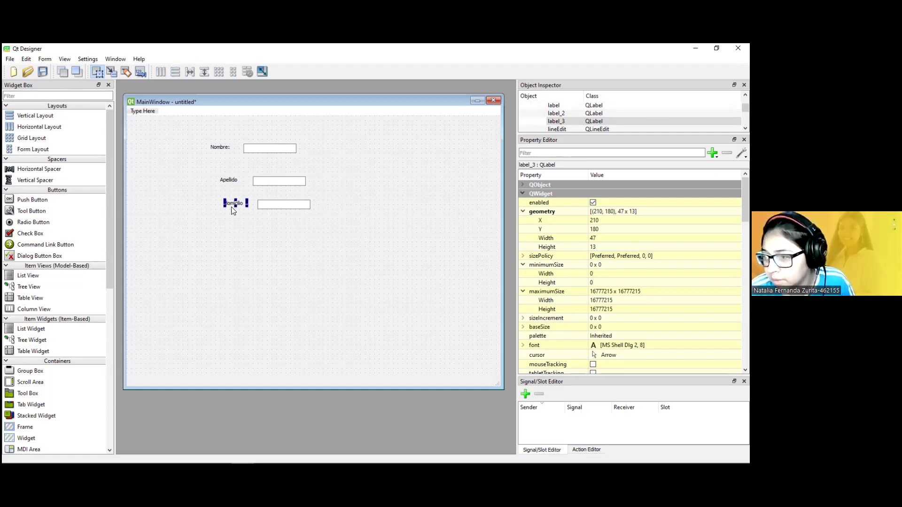
Step: Paste a fourth label and line edit pair below the others and set its label to "Dni"
click(237, 232)
key(ctrl+v)
double_click(253, 236)
text(Dni)
Step: Arrange all four labels and their line edits in a grid layout
drag(345, 268, 175, 137)
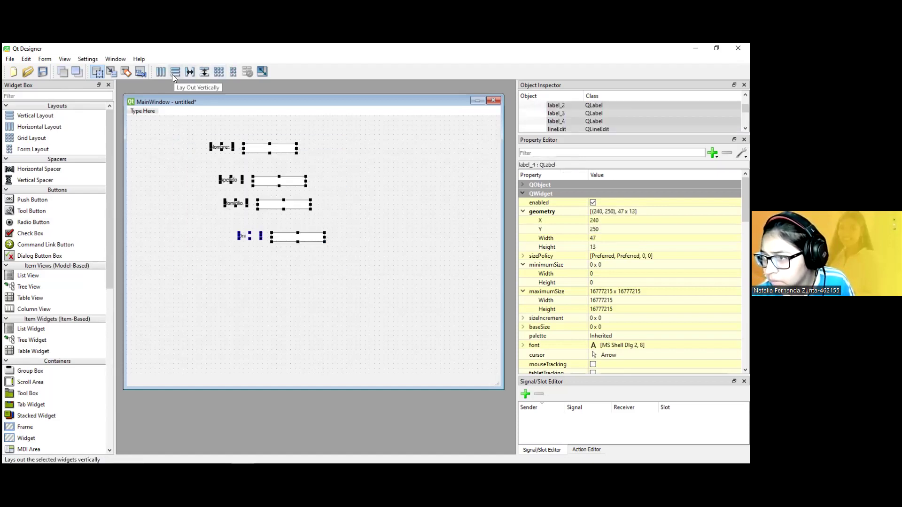
click(219, 72)
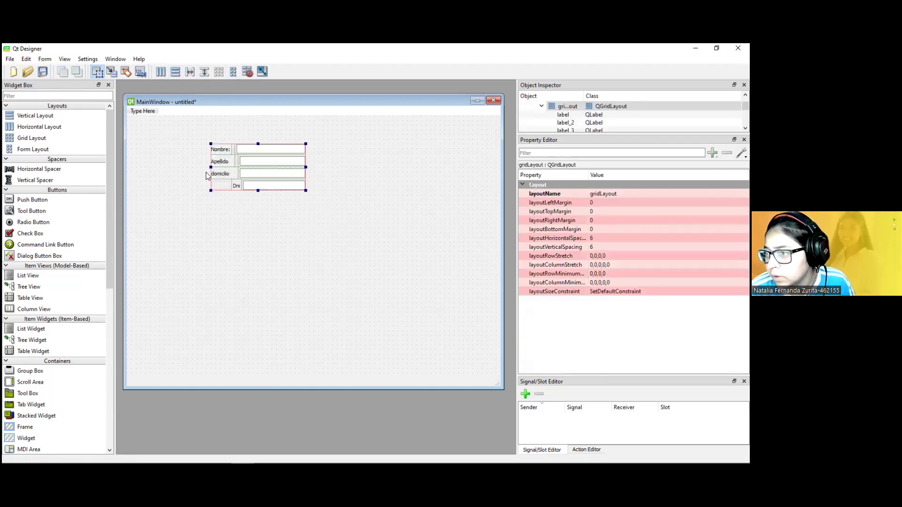
click(270, 266)
click(238, 189)
click(345, 196)
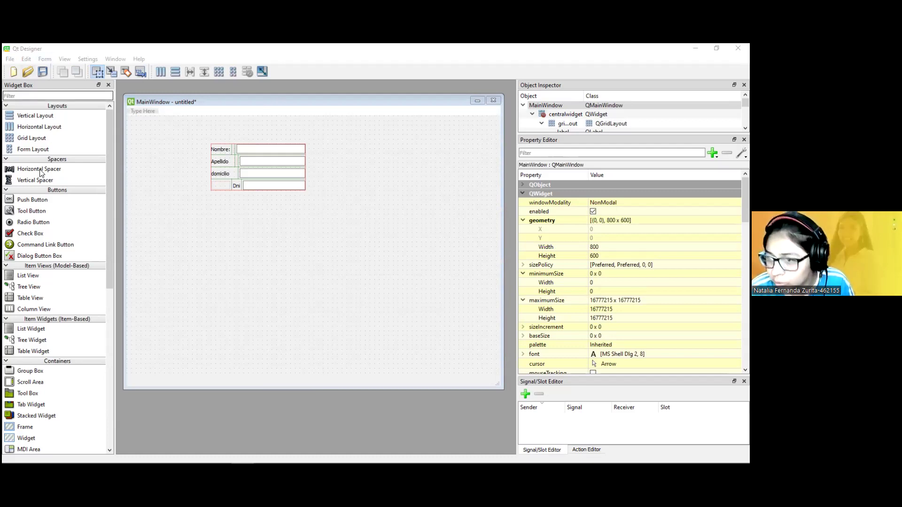
click(381, 241)
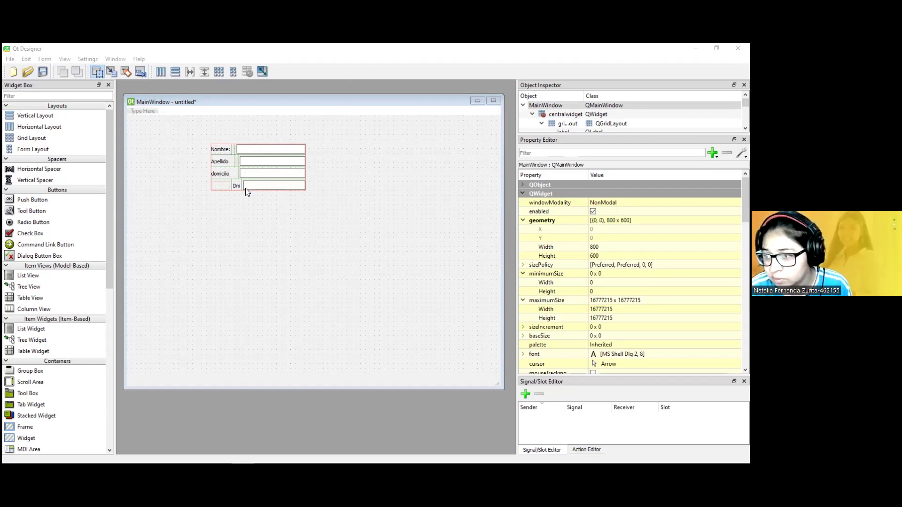
click(303, 210)
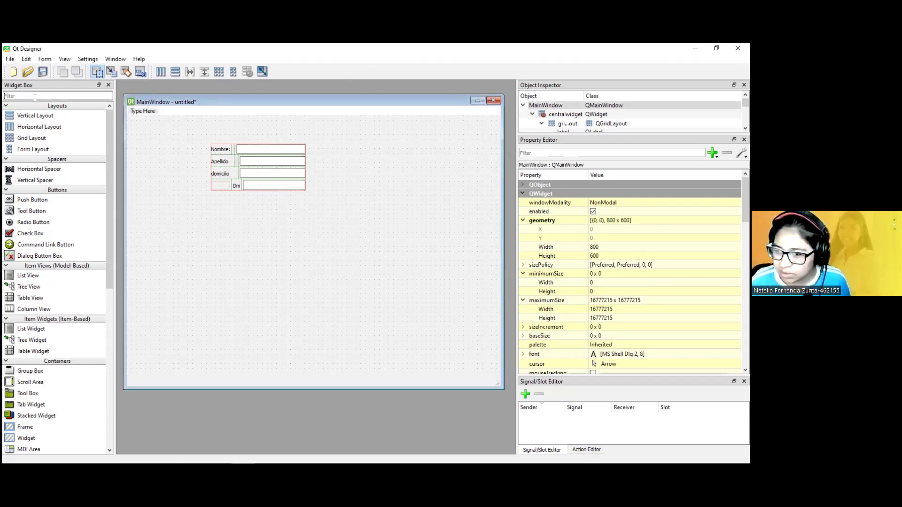
Step: Place two push buttons side by side below the grid and set the first one's text to "Registrarse"
drag(38, 201, 219, 234)
drag(36, 201, 280, 234)
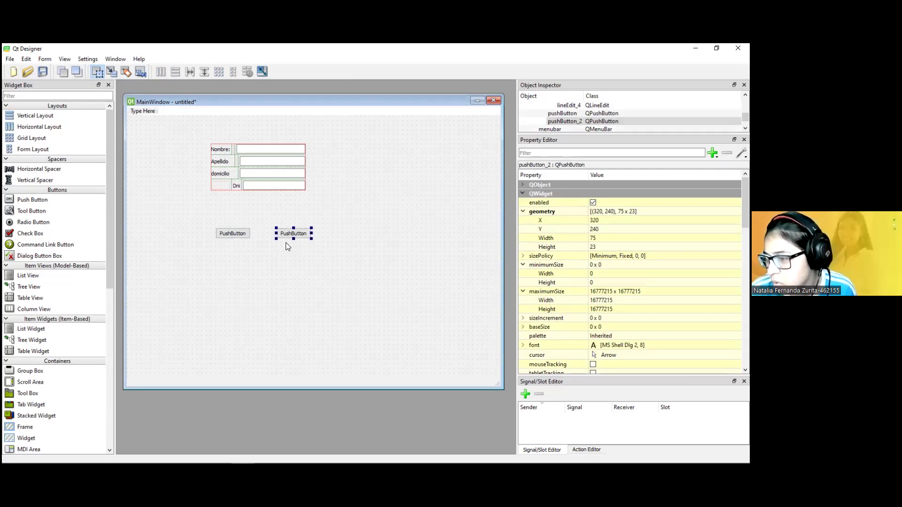
click(233, 234)
double_click(239, 233)
text(Regist)
key(BackSpace)
key(BackSpace)
text(strarse)
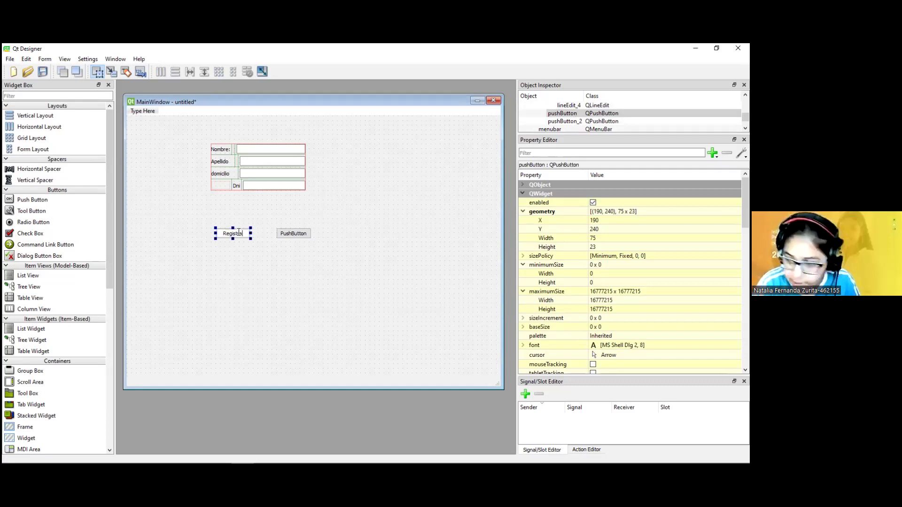
Step: Set the text of the second push button to "Cancelar"
double_click(293, 235)
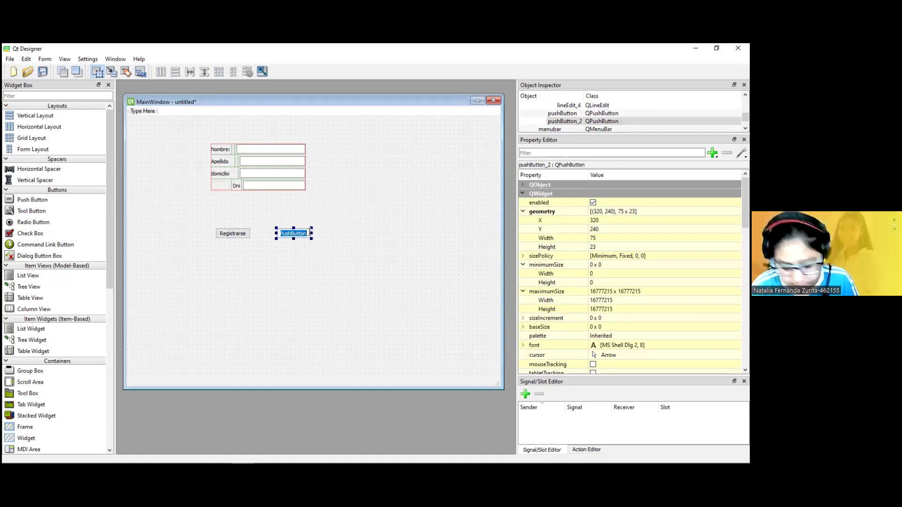
text(Cancelar)
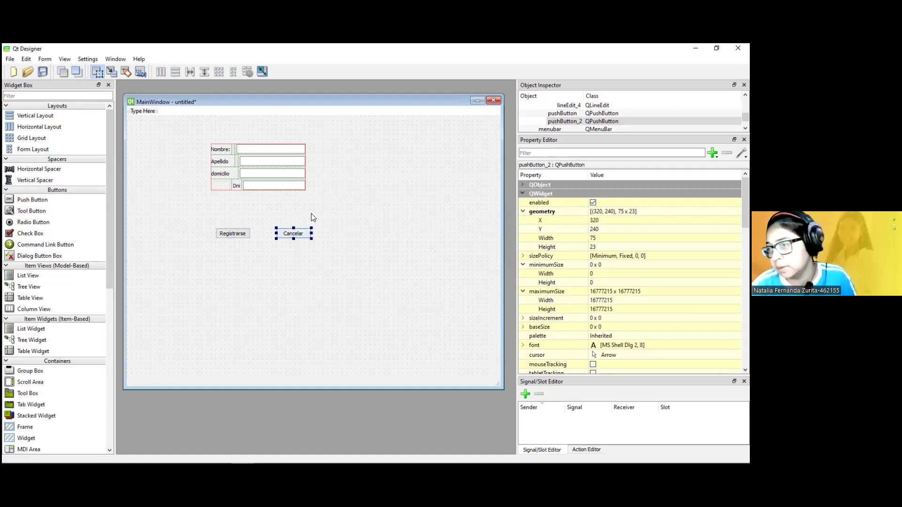
click(350, 220)
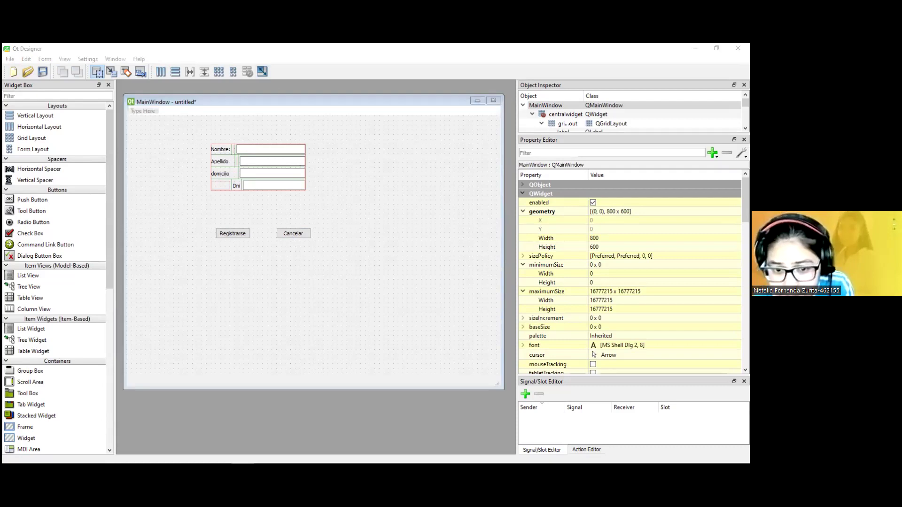
Step: Switch to StarUML and add a class named VentanaRegistro in the empty area below ProductoStock and ProductoCarrito
click(343, 47)
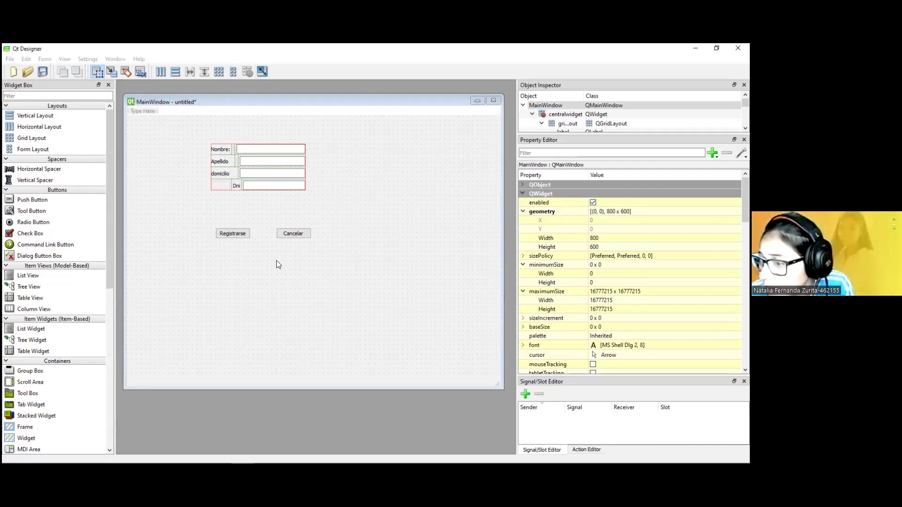
key(alt+Tab)
right_click(346, 268)
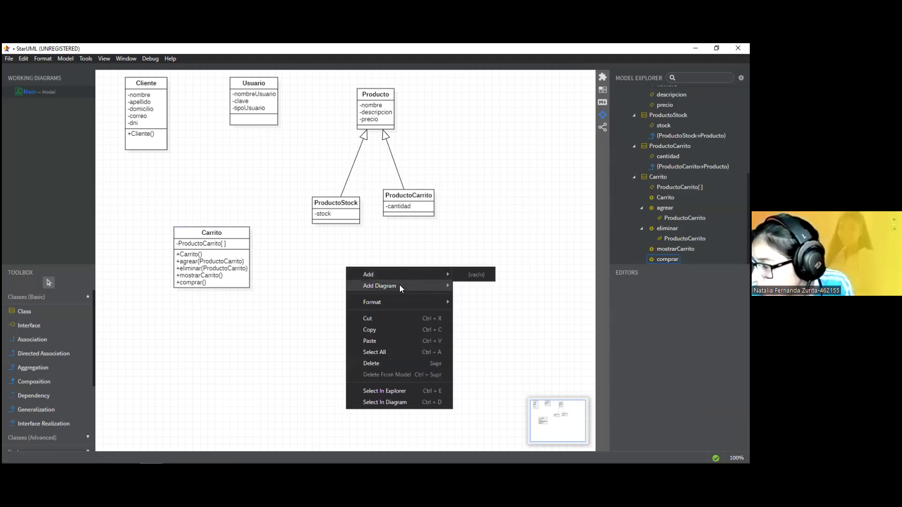
click(25, 311)
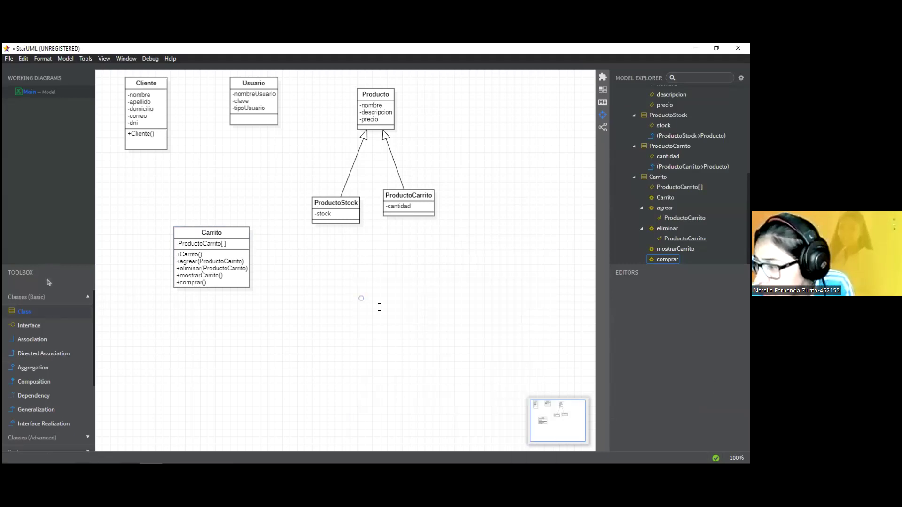
click(362, 301)
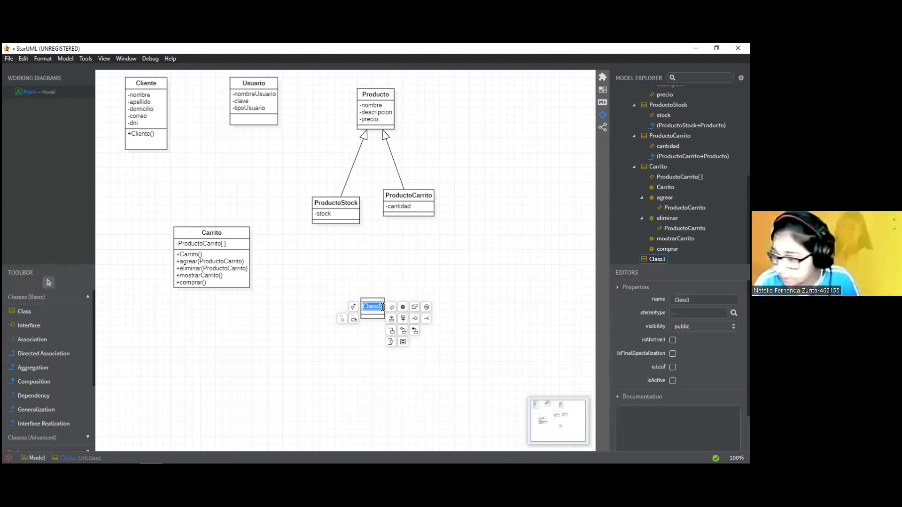
text(Ventan)
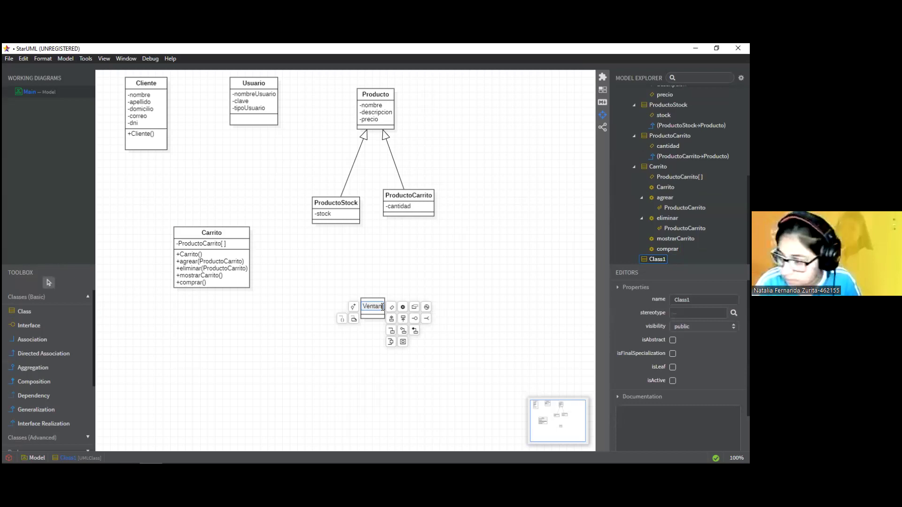
text(aRegistro)
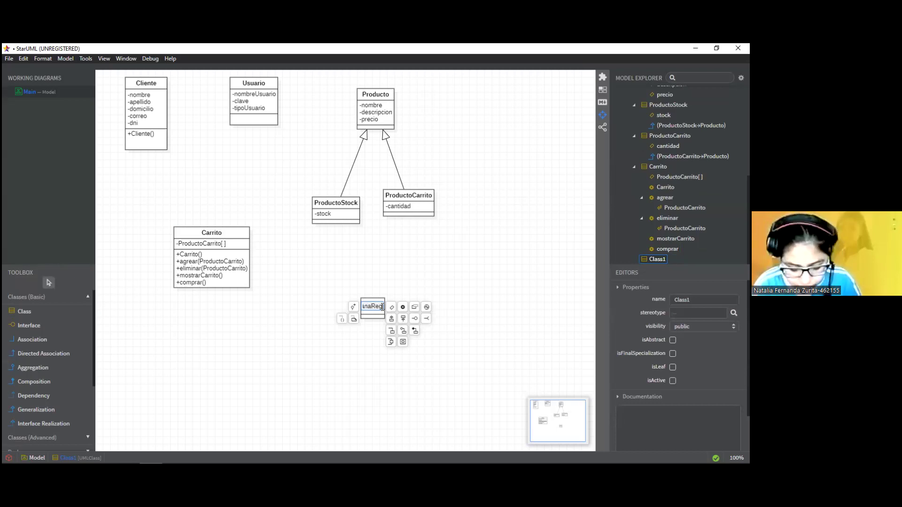
key(Return)
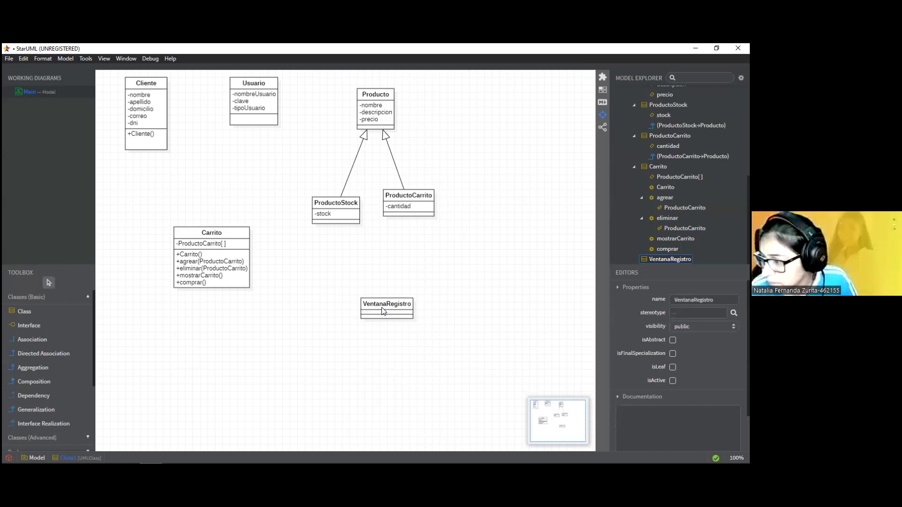
Step: Add an attribute named etiqueta to the VentanaRegistro class
right_click(365, 298)
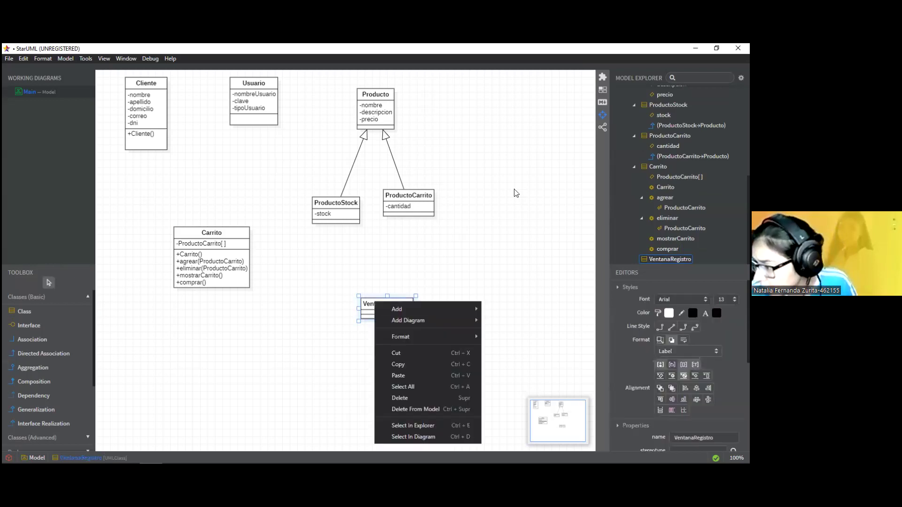
mouse_move(384, 311)
key(Right)
key(Return)
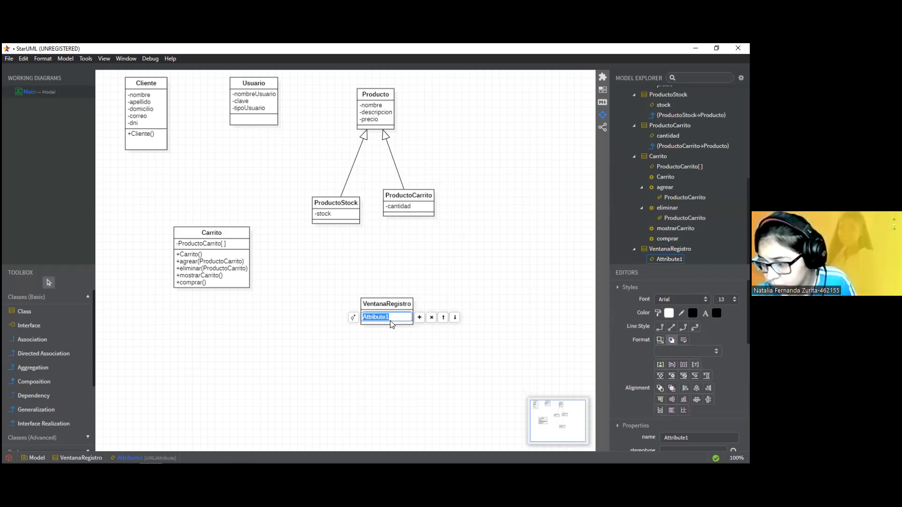
text(r)
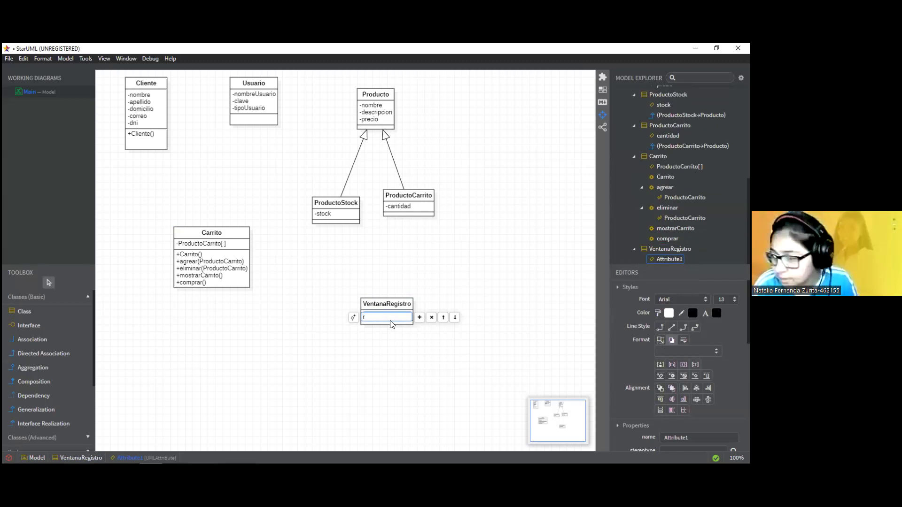
key(BackSpace)
text(e)
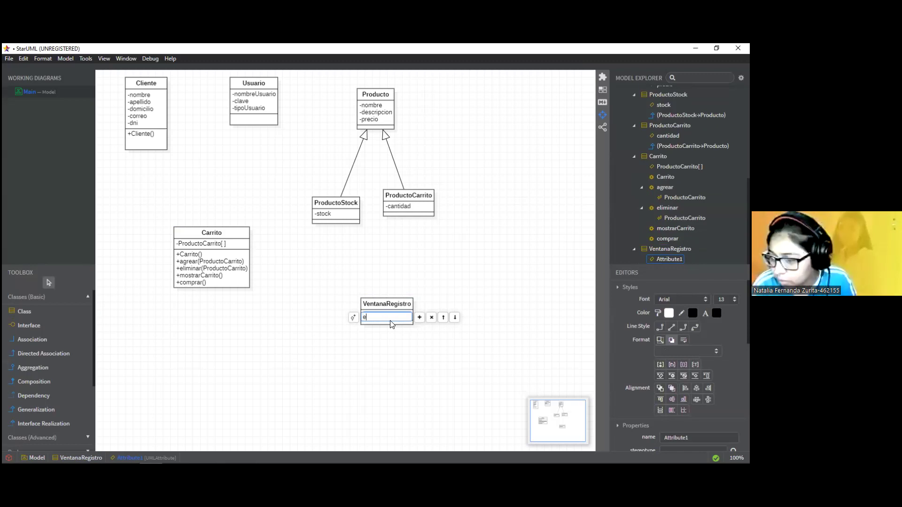
text(tiqueta)
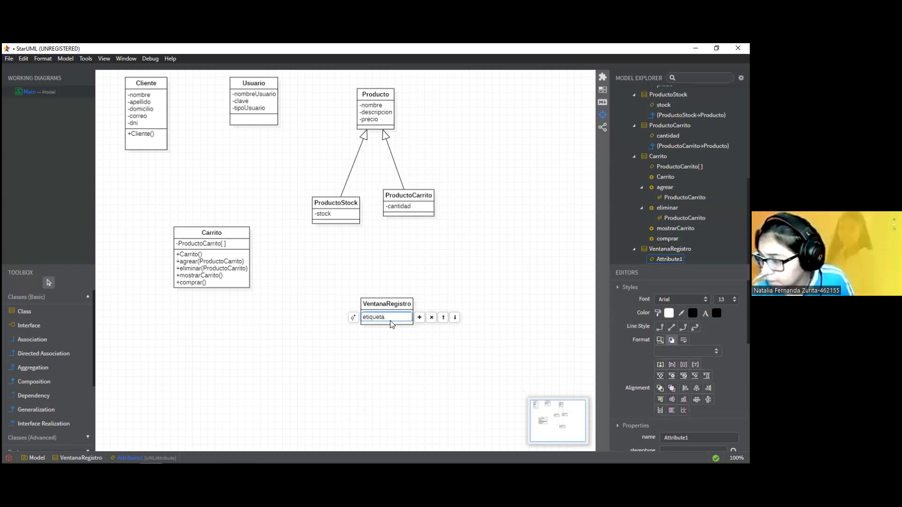
key(Return)
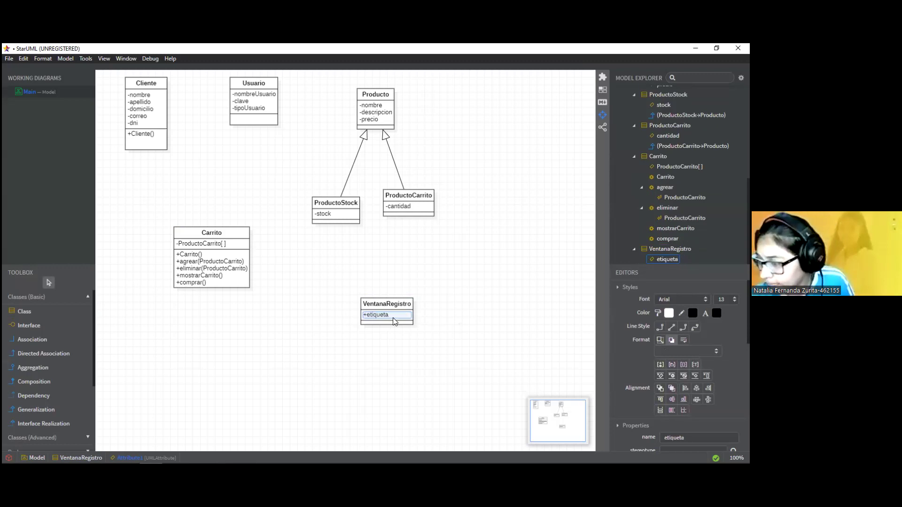
Step: Rename the etiqueta attribute of VentanaRegistro as etiquetaNombre
double_click(396, 313)
click(396, 318)
text(Nombre)
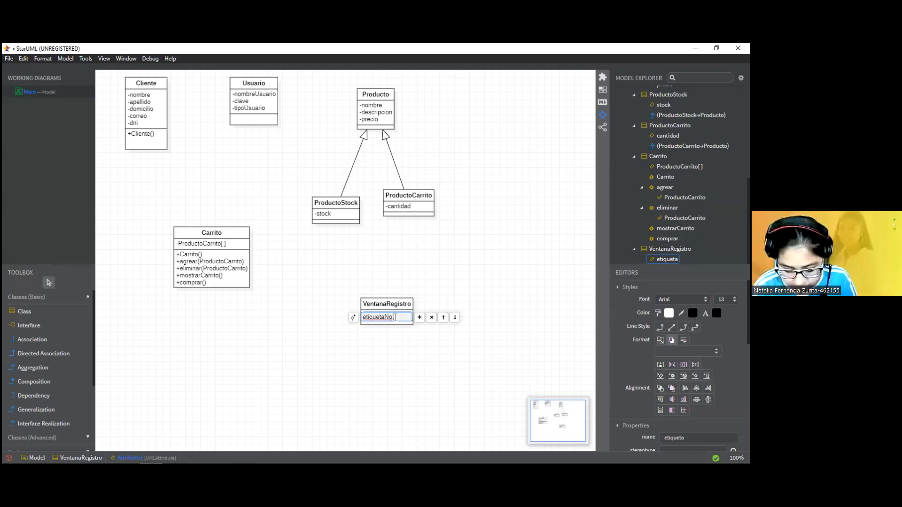
key(Return)
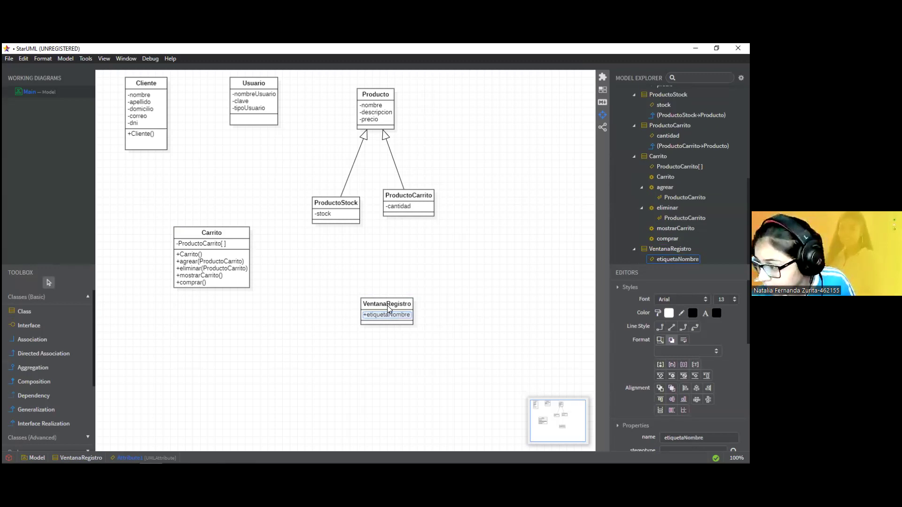
Step: Add a second attribute named inputNombre to the VentanaRegistro class
right_click(387, 306)
mouse_move(420, 314)
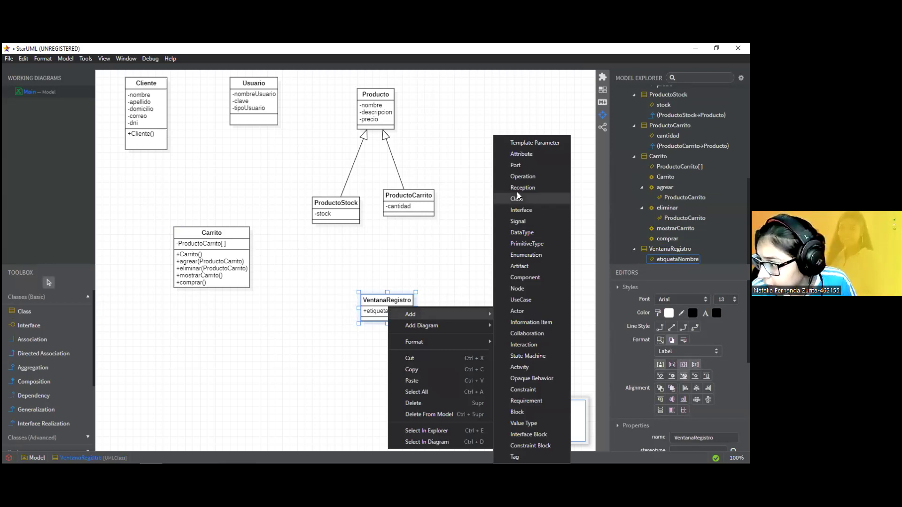
click(528, 155)
double_click(389, 319)
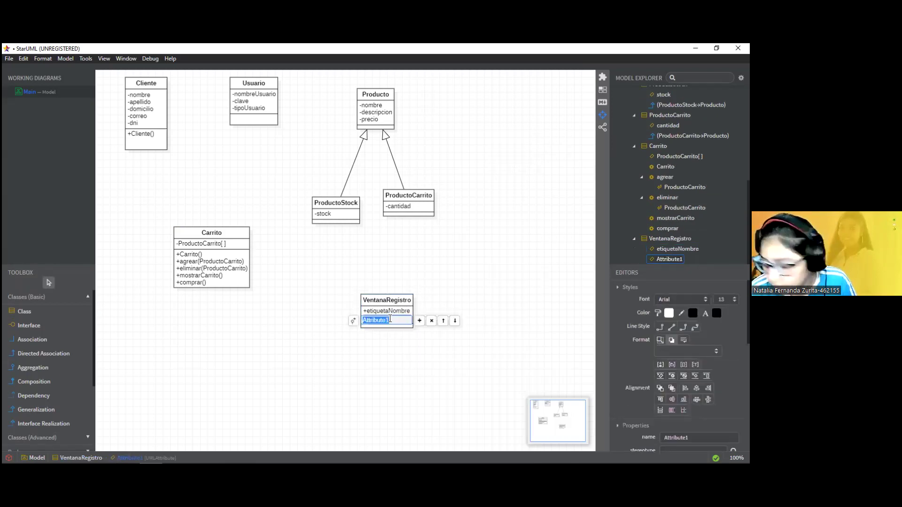
text(inputNombre)
key(Return)
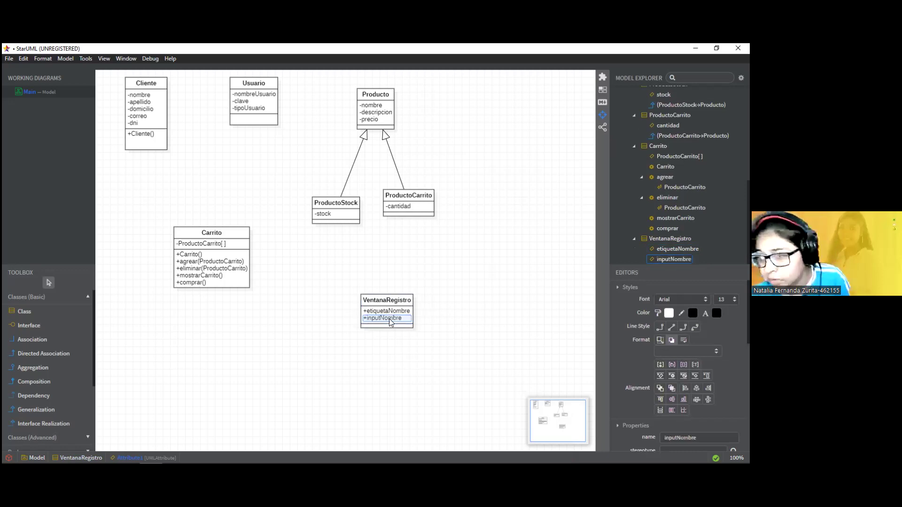
Step: Add a third attribute named etiquetaApellido to the VentanaRegistro class
click(385, 301)
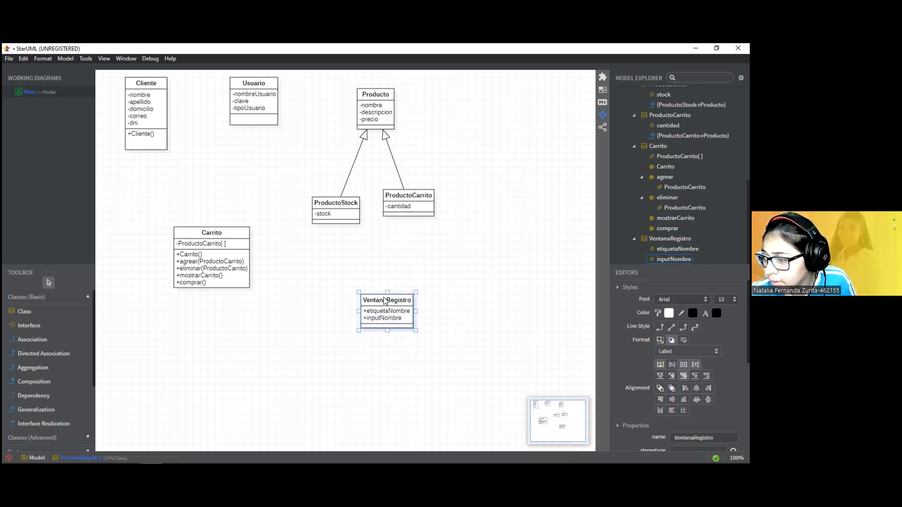
right_click(384, 301)
mouse_move(409, 304)
click(513, 153)
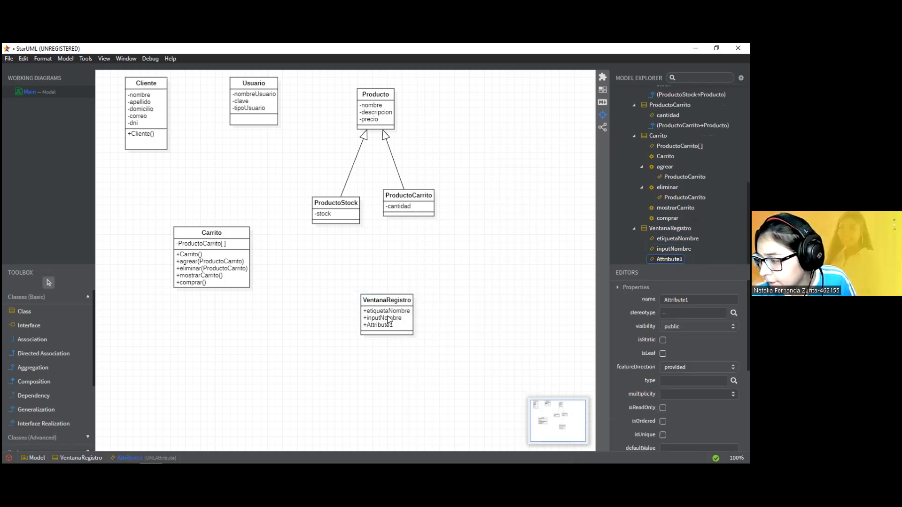
double_click(383, 325)
text(etiqueta)
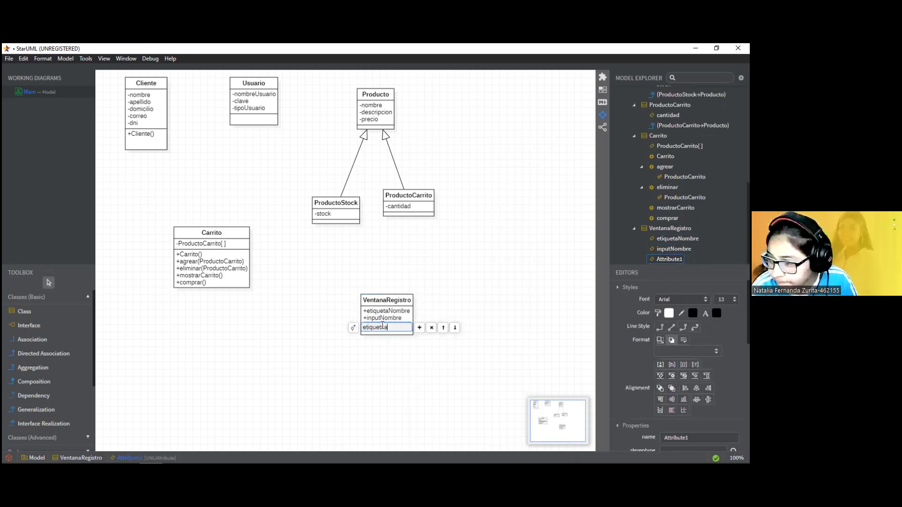
key(BackSpace)
text(A)
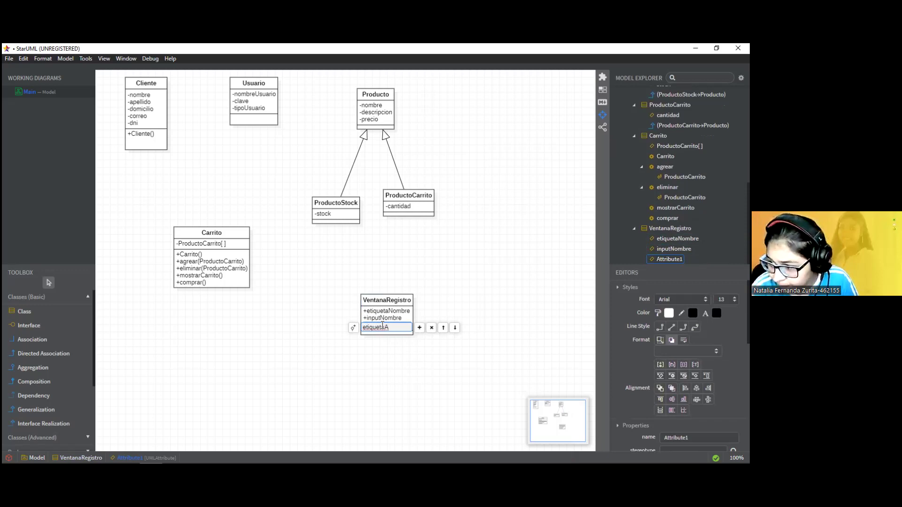
text(pellido)
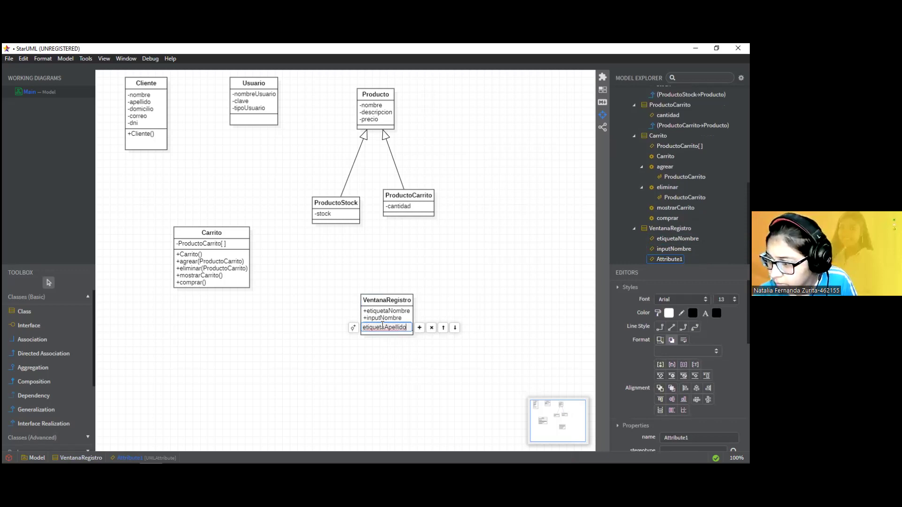
key(Return)
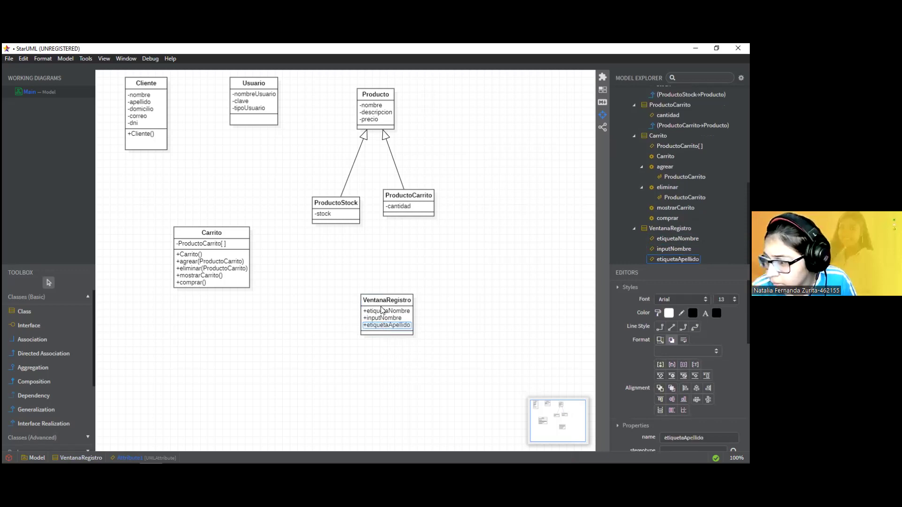
Step: Add a fourth attribute named inputApellido to the VentanaRegistro class
right_click(388, 304)
mouse_move(419, 312)
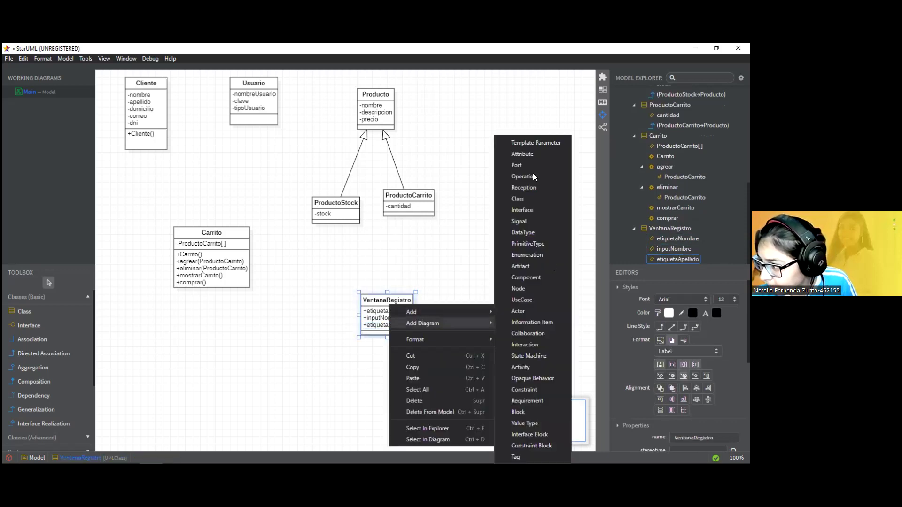
click(521, 155)
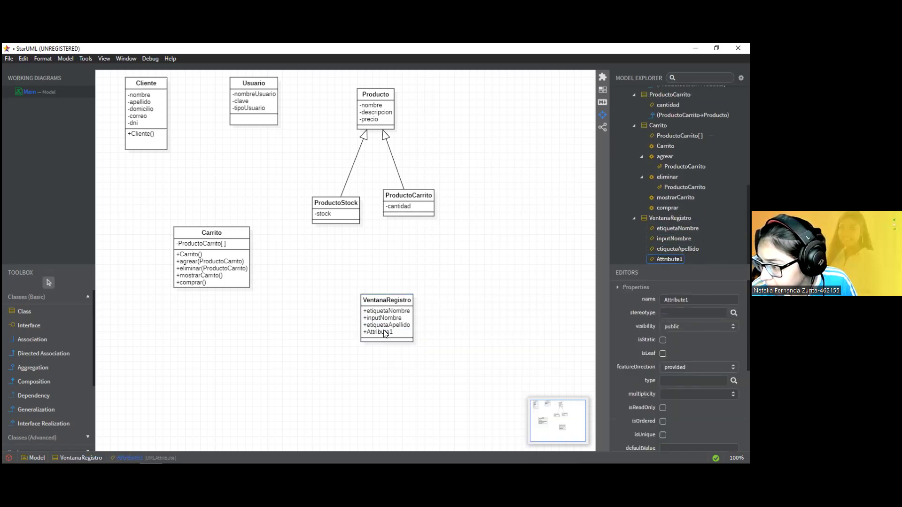
double_click(384, 334)
text(in)
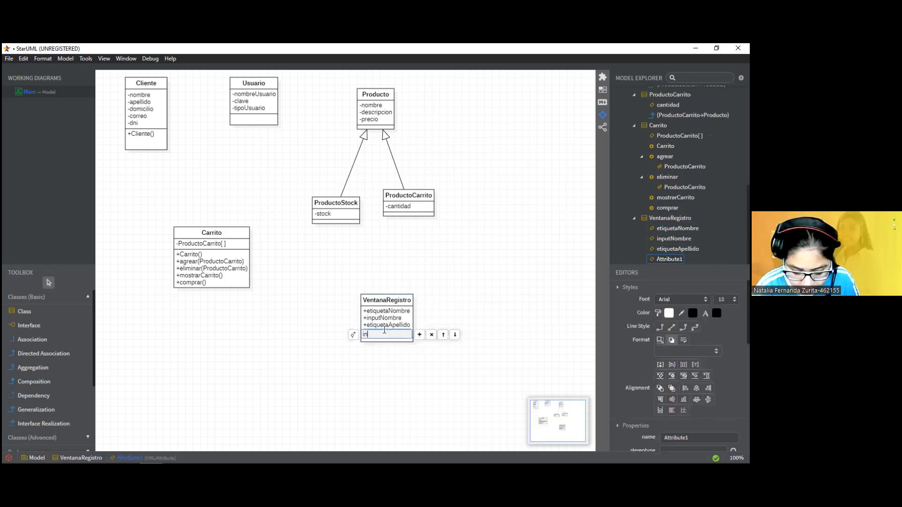
text(putApellido)
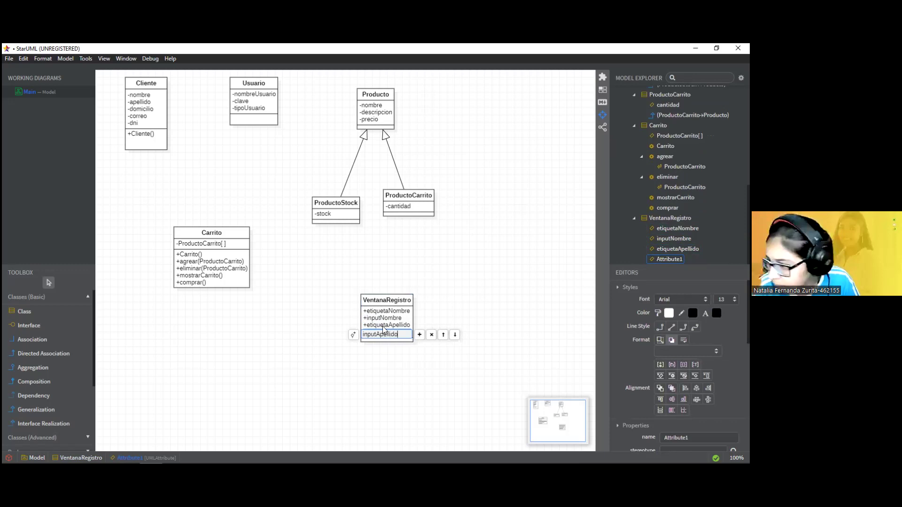
key(Return)
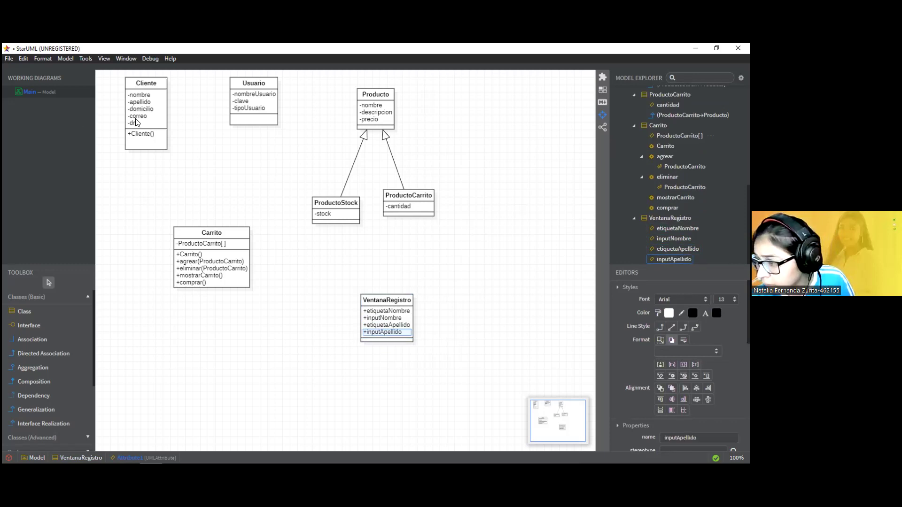
Step: Add a fifth attribute named eriquetaDomicilio to the VentanaRegistro class
right_click(384, 302)
mouse_move(436, 307)
click(524, 151)
double_click(368, 339)
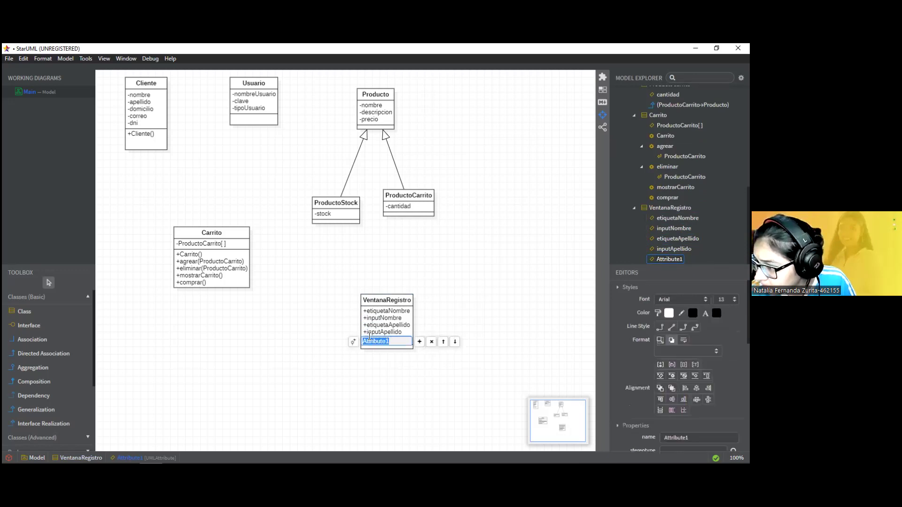
text(etique)
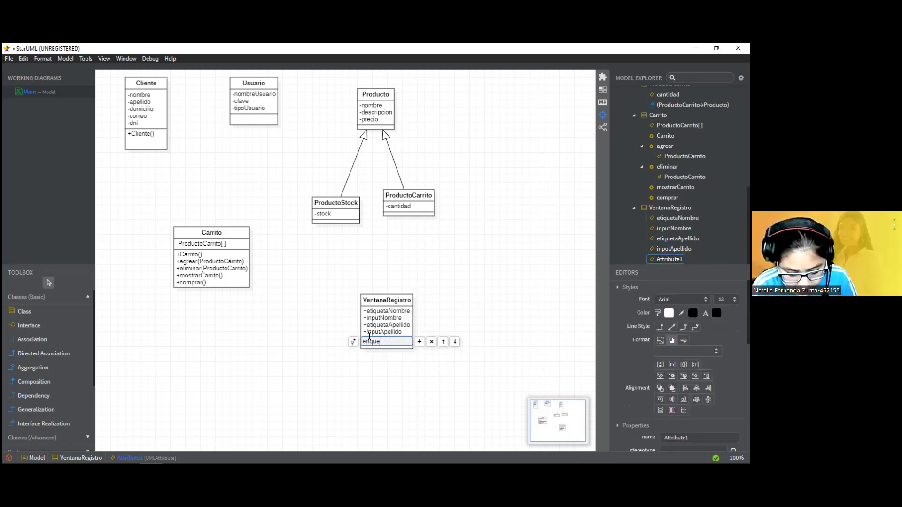
text(taD)
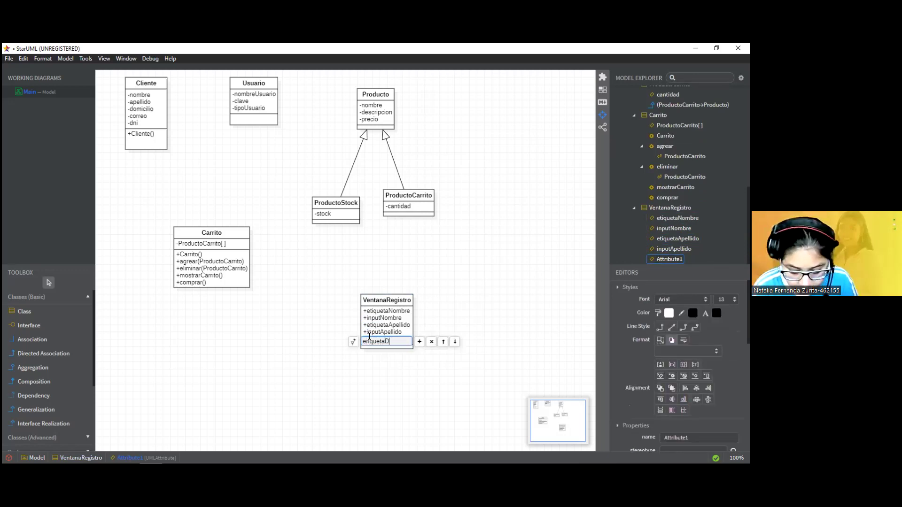
text(omicilio)
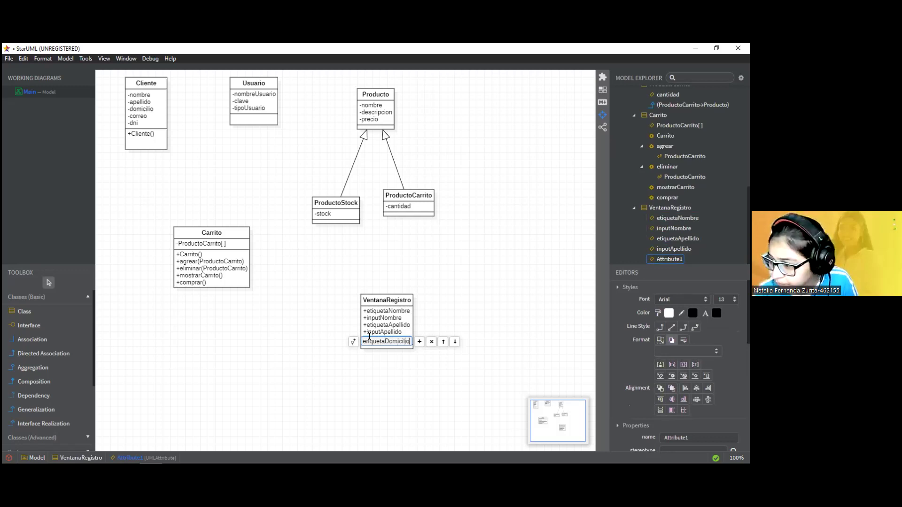
key(Return)
Step: Add a sixth attribute named inputDomicilio to the VentanaRegistro class
right_click(385, 300)
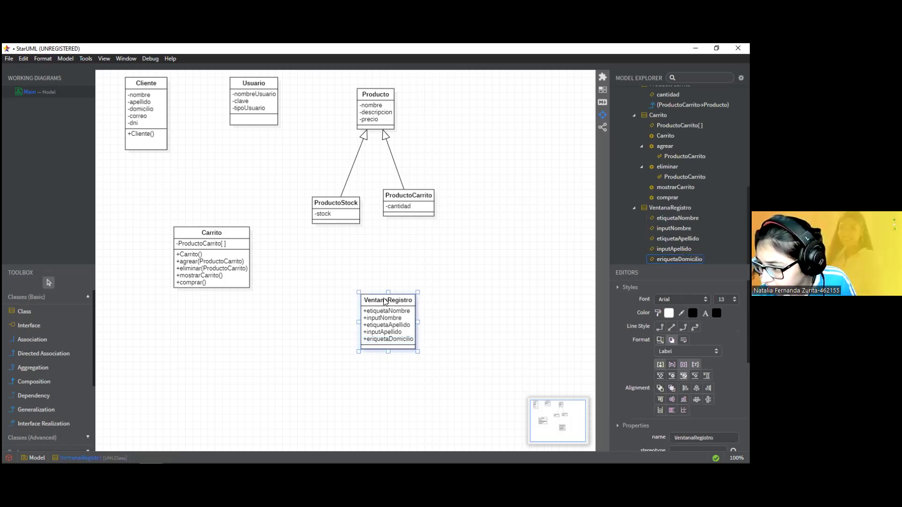
mouse_move(425, 307)
click(519, 154)
double_click(379, 347)
text(in)
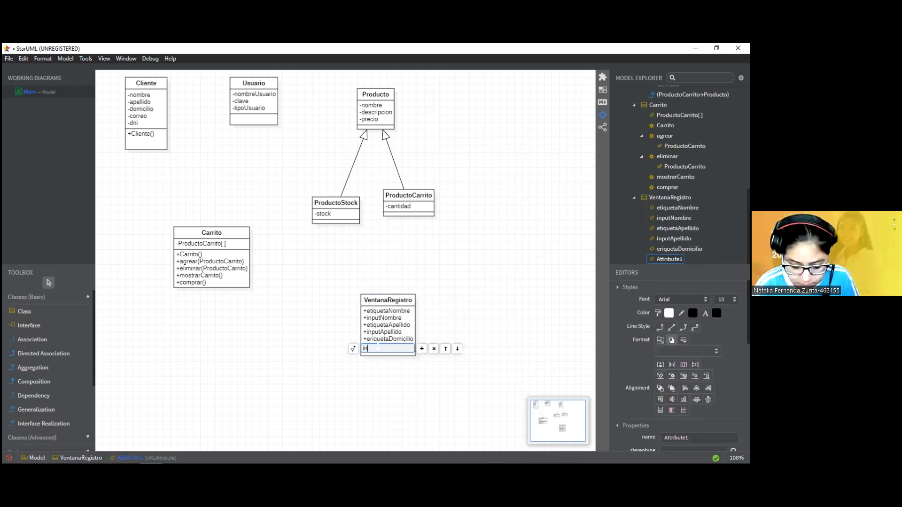
text(putDomicilio)
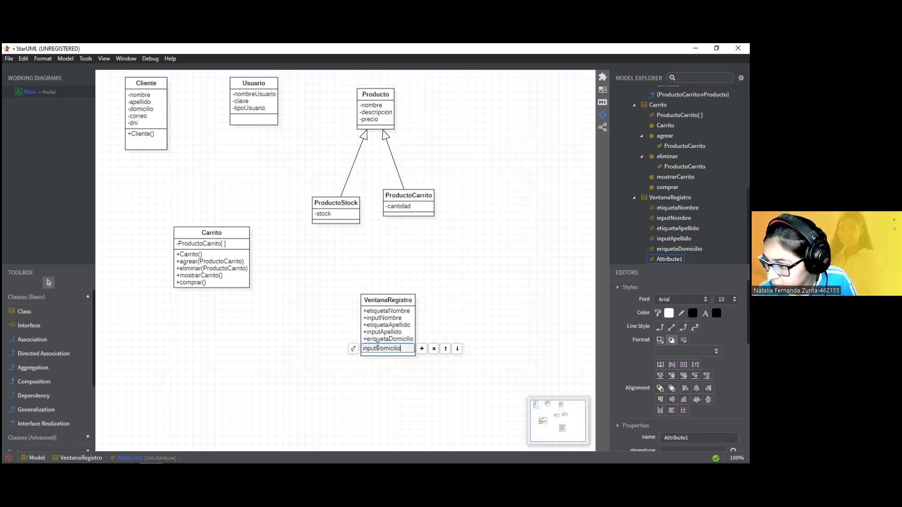
key(Return)
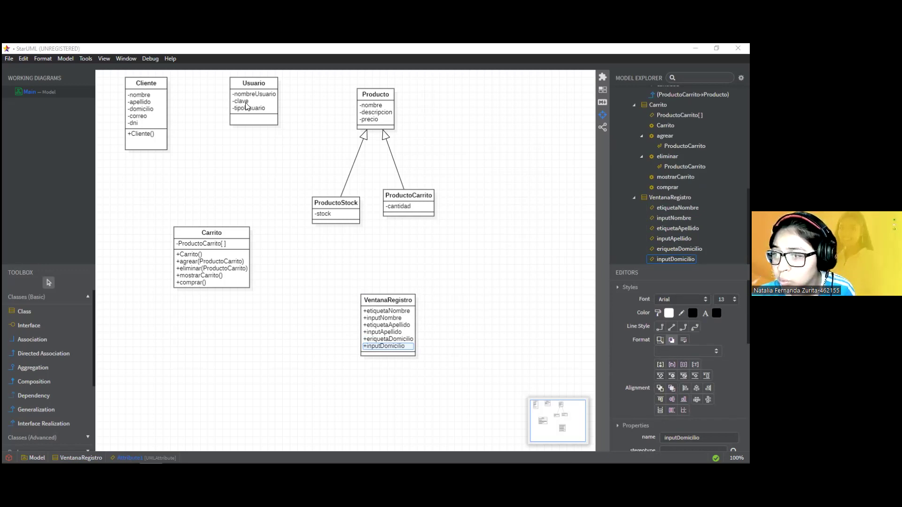
click(141, 116)
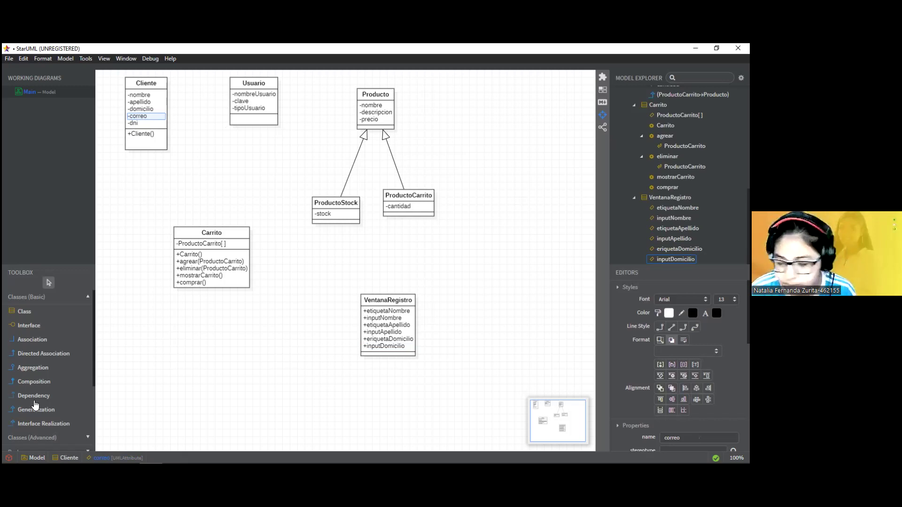
drag(403, 303, 402, 300)
right_click(403, 300)
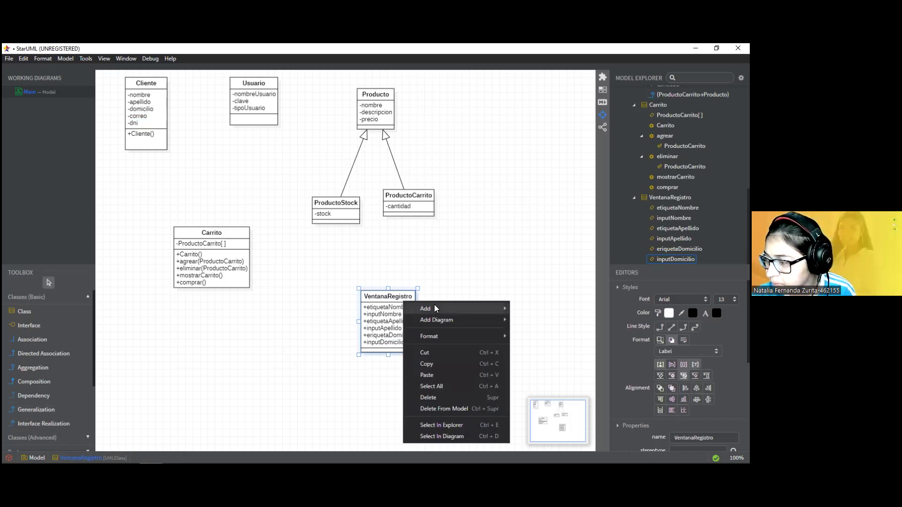
mouse_move(437, 305)
click(545, 163)
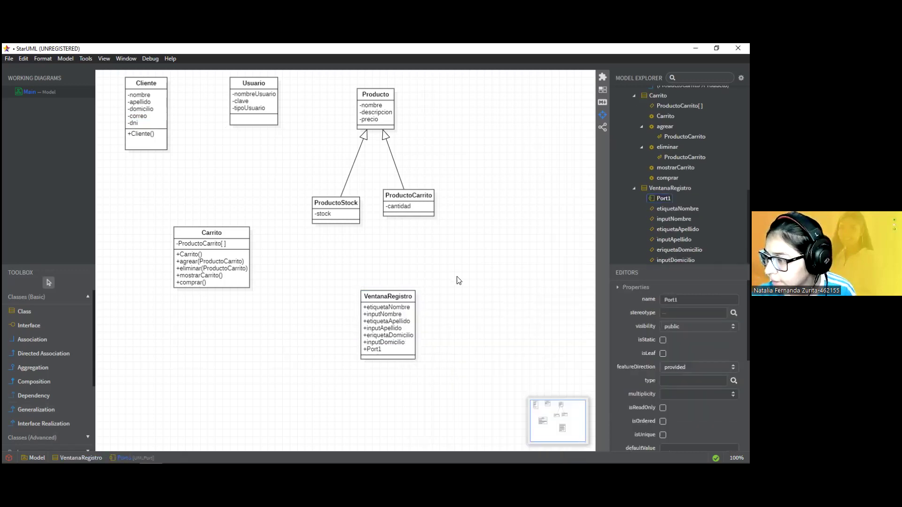
click(374, 351)
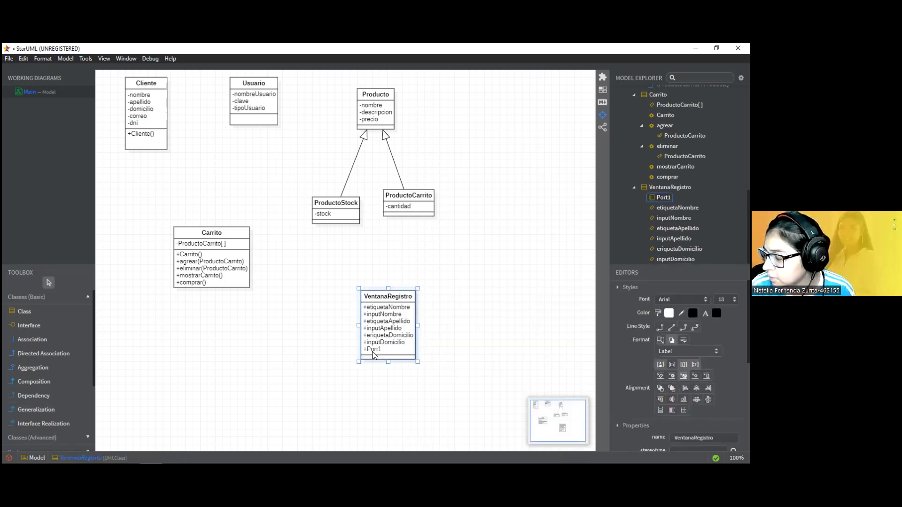
right_click(373, 350)
key(Escape)
double_click(371, 350)
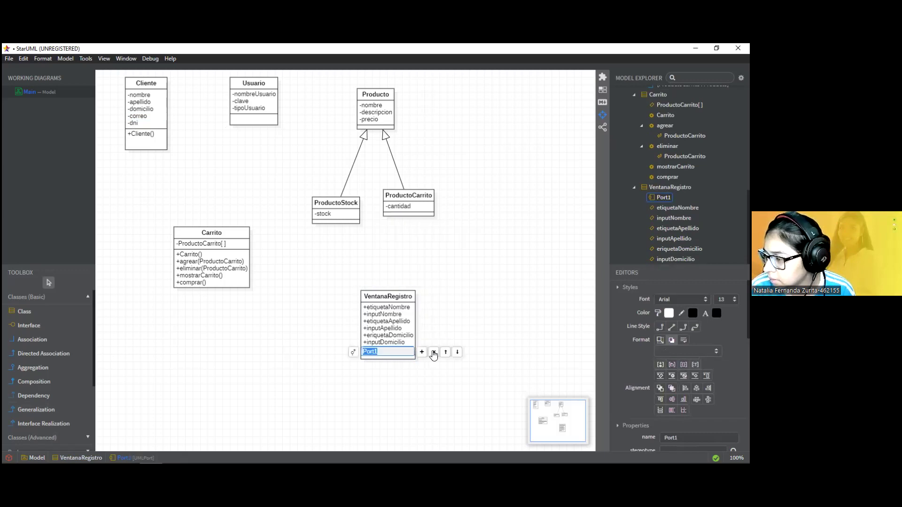
key(ctrl+Delete)
Step: Add a seventh attribute named etiquetaDni to the VentanaRegistro class
click(397, 301)
right_click(398, 301)
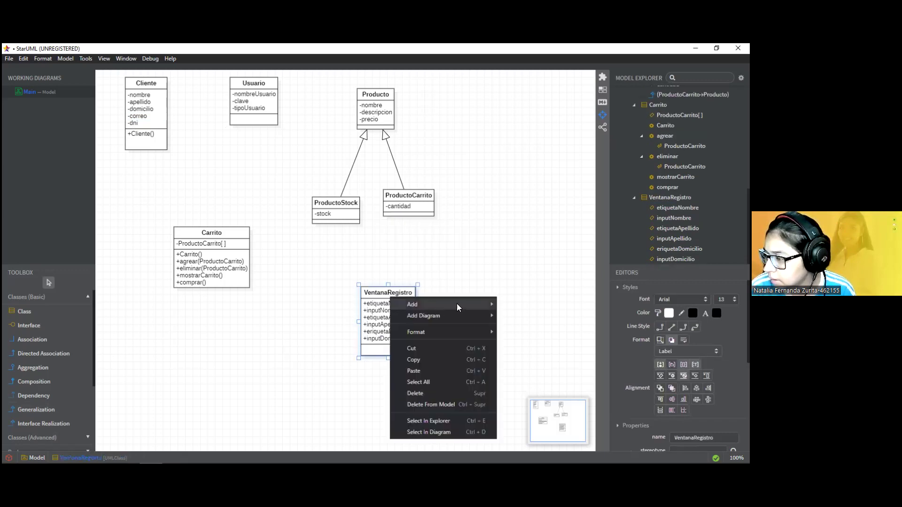
mouse_move(456, 303)
click(533, 154)
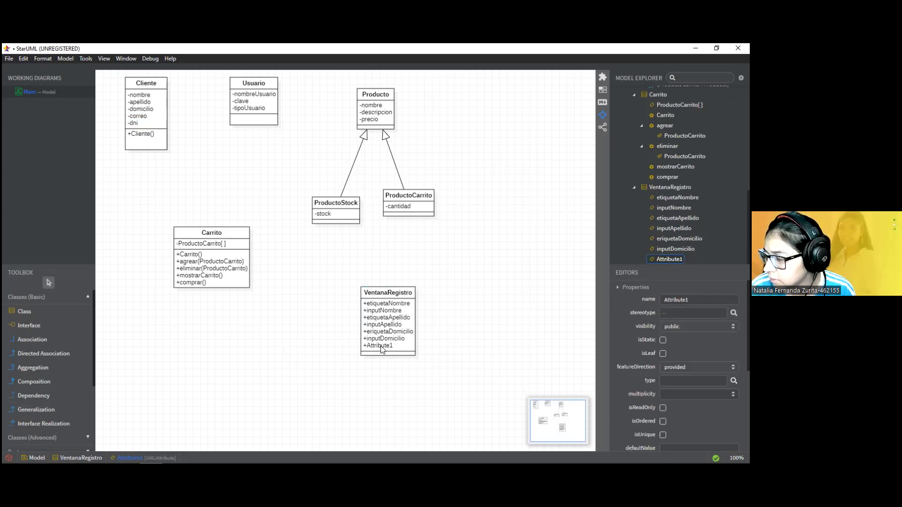
double_click(381, 347)
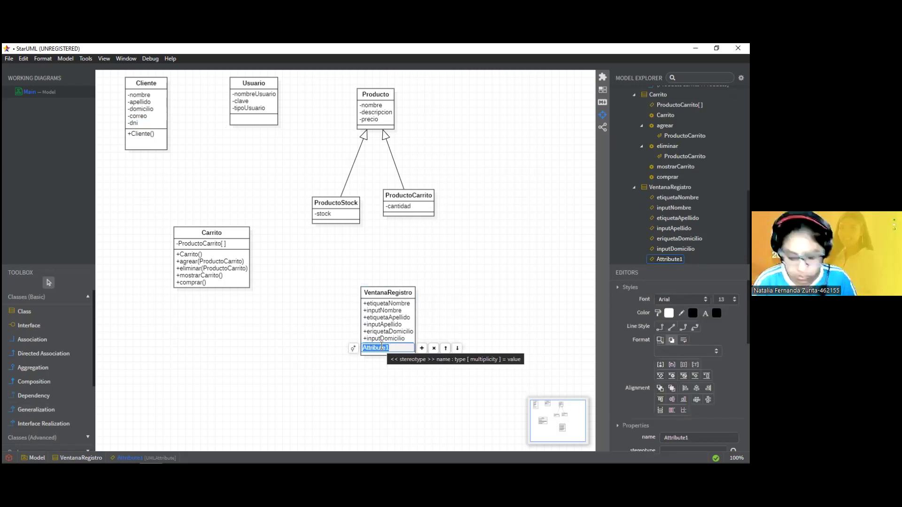
text(etiqure)
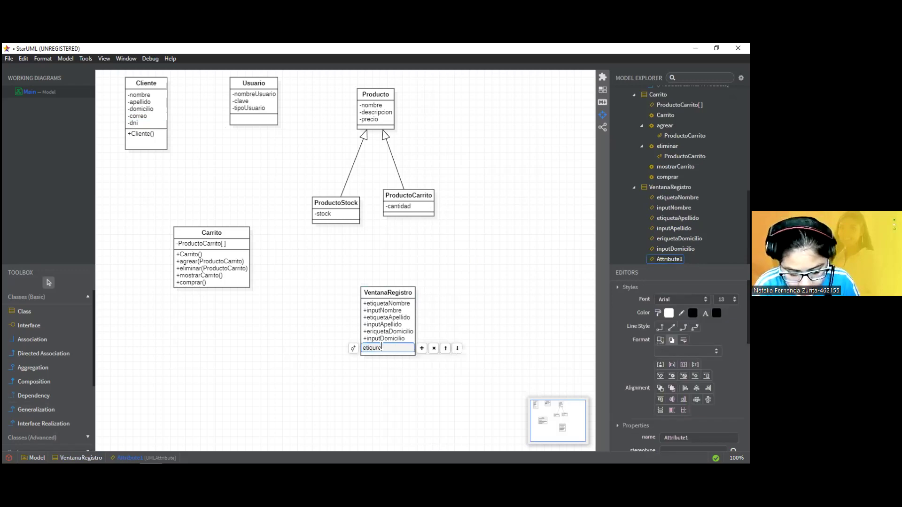
key(BackSpace)
key(BackSpace)
text(etaDni)
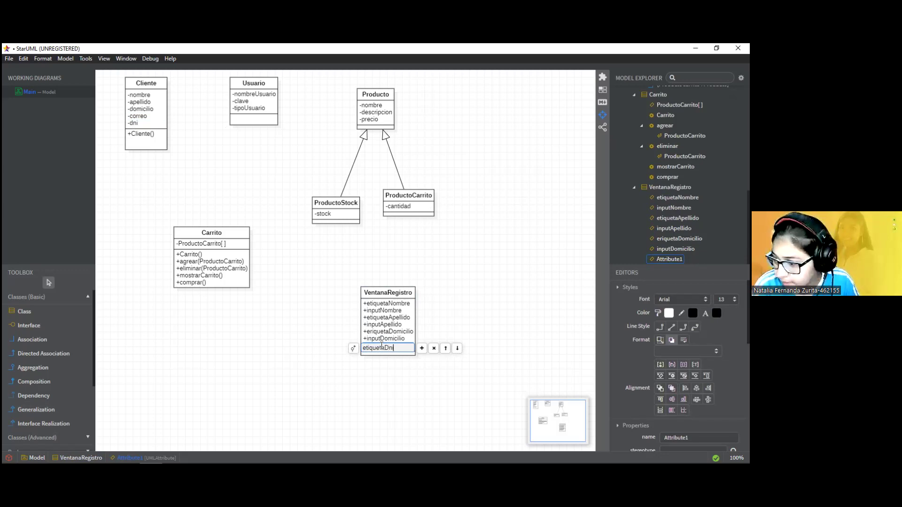
key(Return)
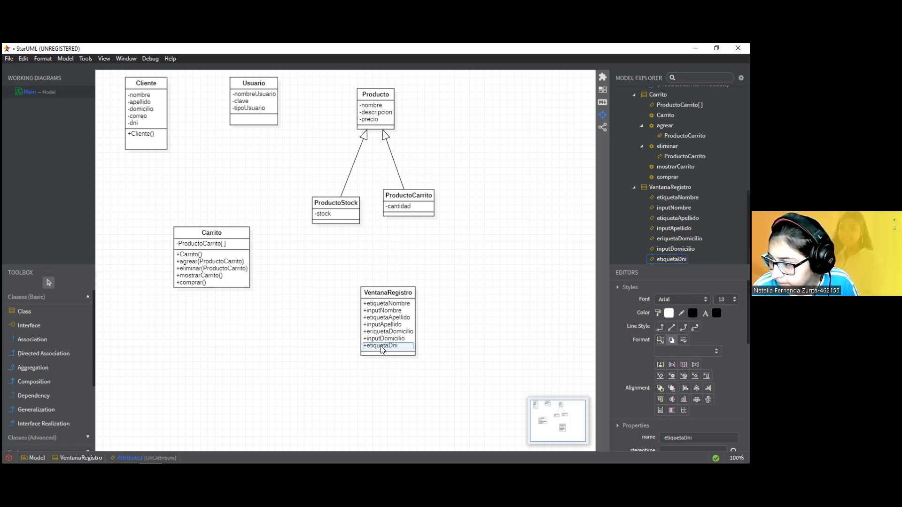
Step: Add an eighth attribute named inputDni to the VentanaRegistro class
right_click(387, 299)
mouse_move(427, 303)
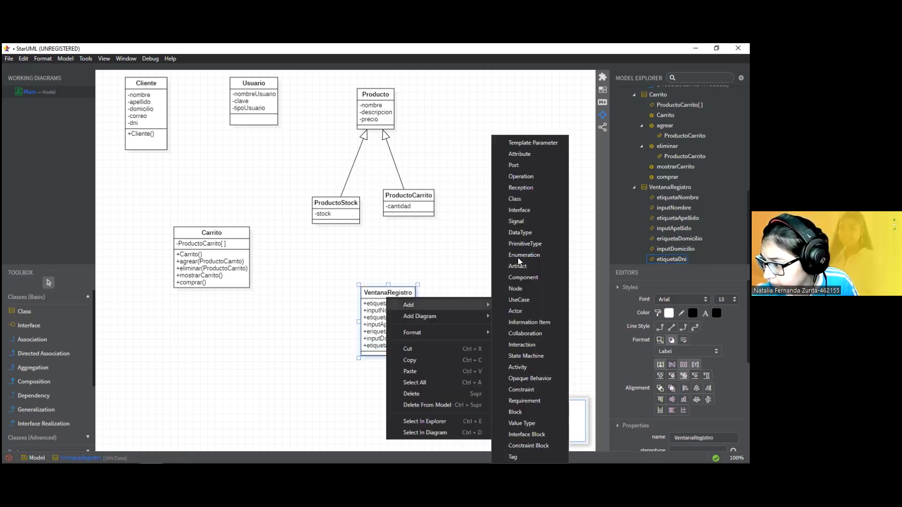
click(521, 155)
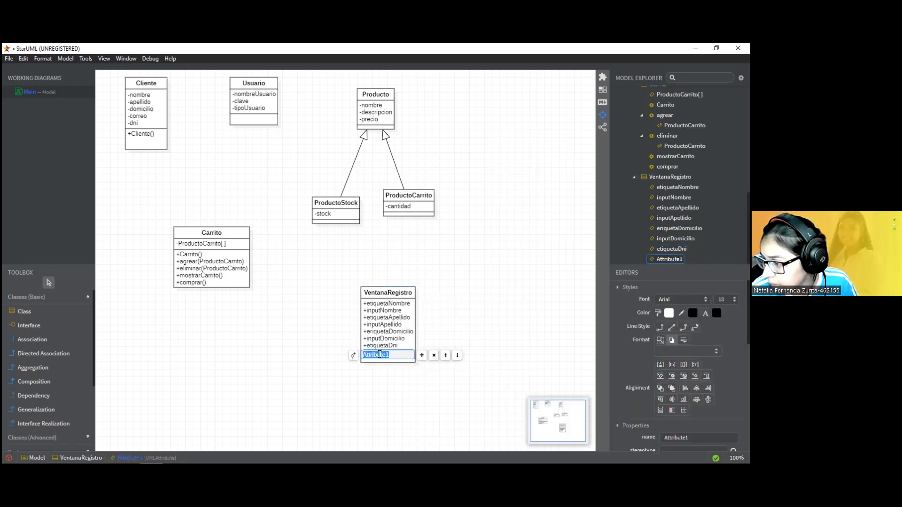
text(inp)
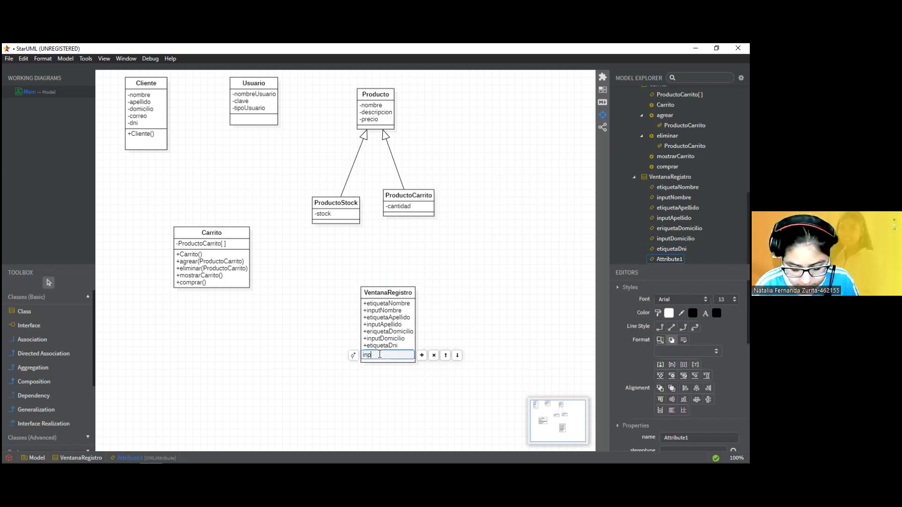
text(utDn)
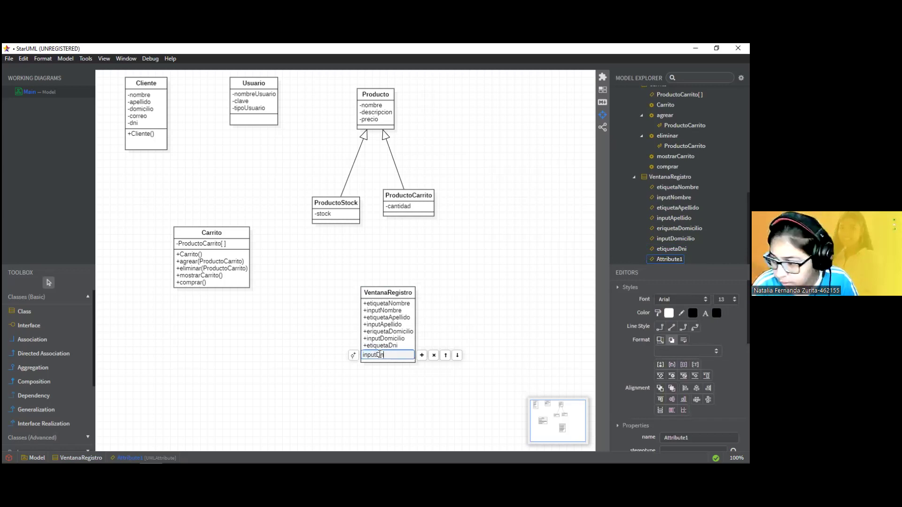
key(Return)
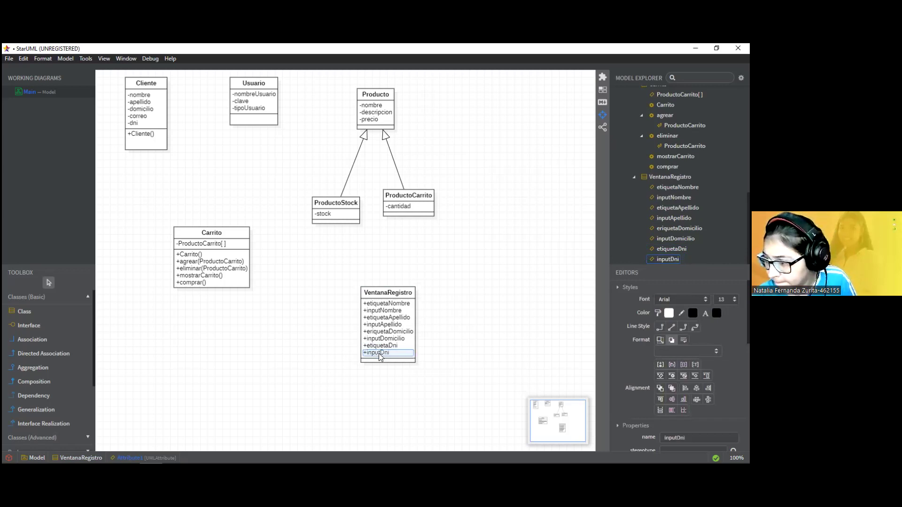
Step: Add a ninth attribute named etiquetacorreo to the VentanaRegistro class
right_click(385, 296)
mouse_move(426, 303)
click(526, 151)
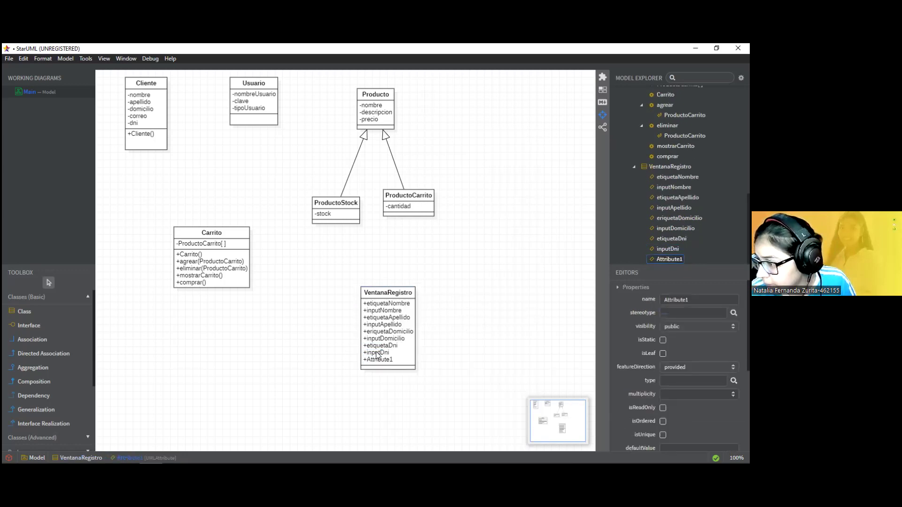
double_click(380, 361)
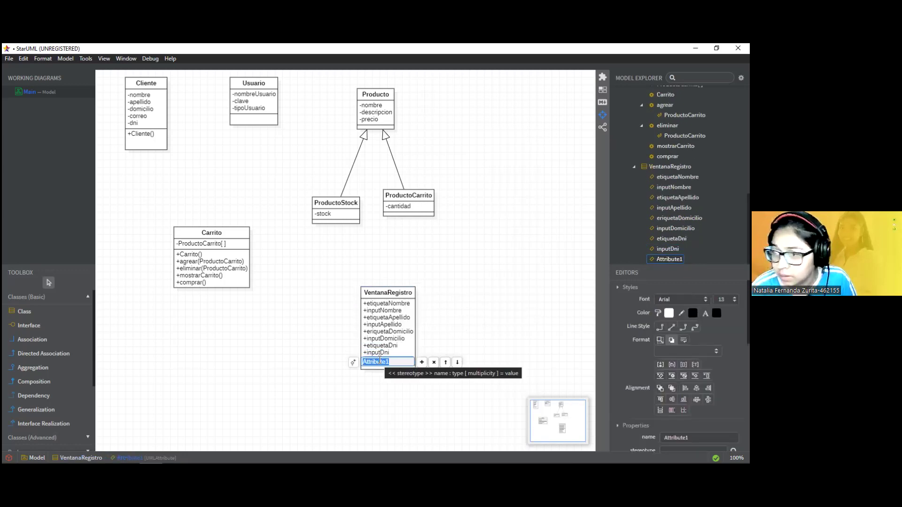
text(cor)
text(rec)
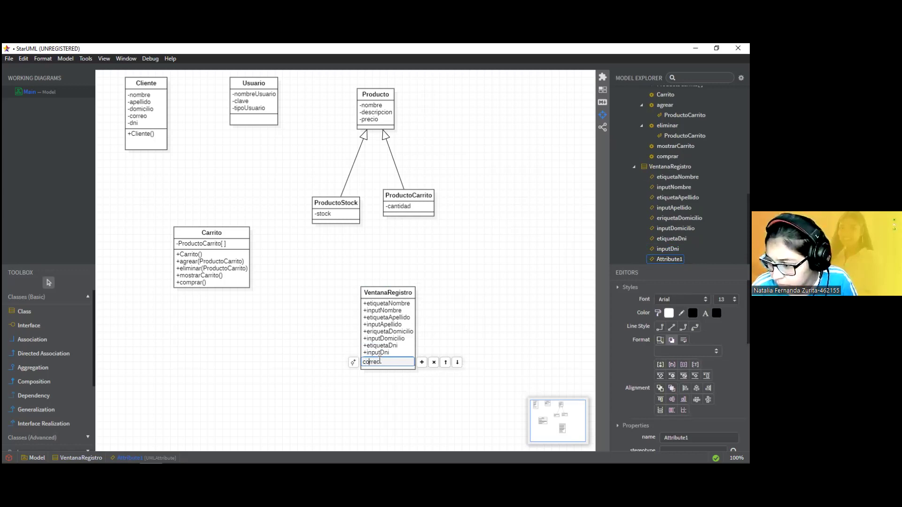
text(etiqueta)
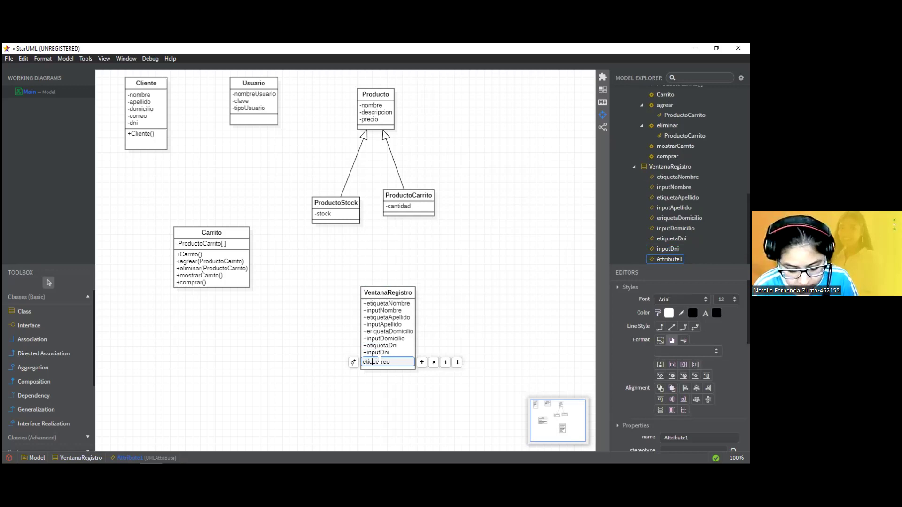
click(380, 360)
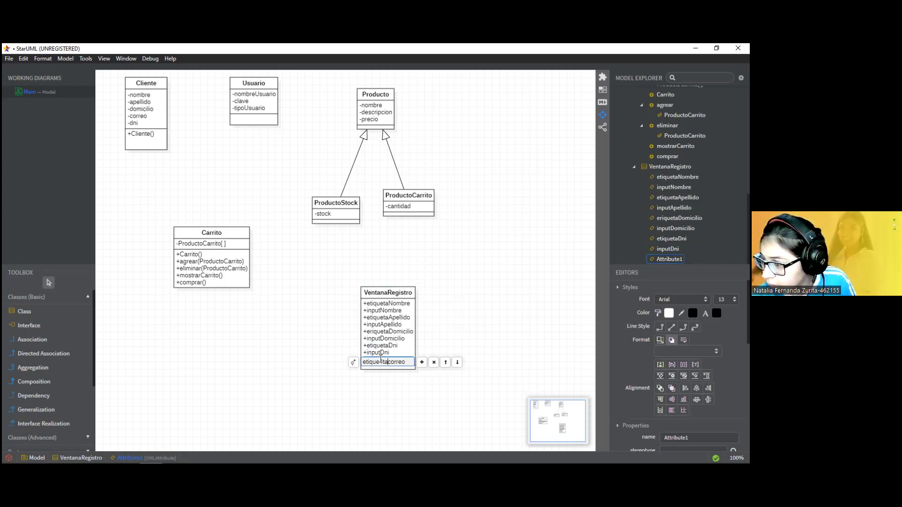
text(4)
key(BackSpace)
key(Return)
Step: Add a tenth attribute named inputCorreo to the VentanaRegistro class
click(410, 299)
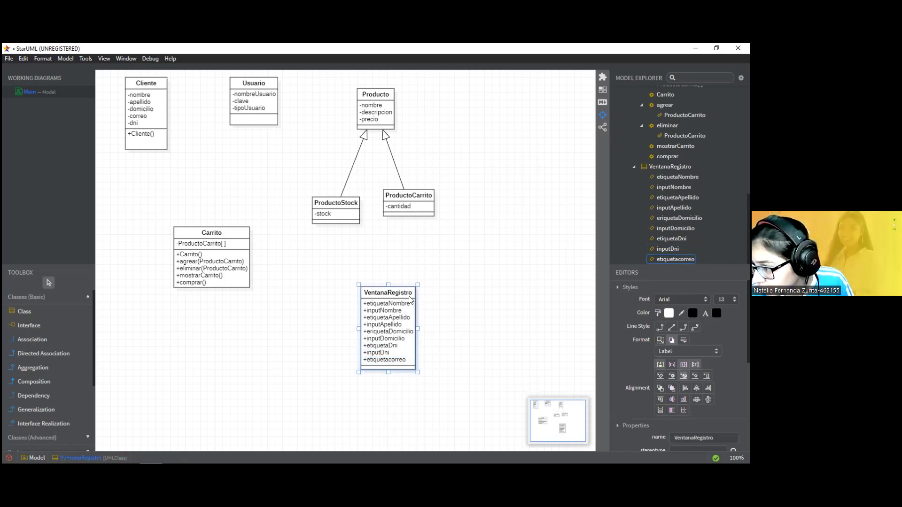
right_click(411, 299)
mouse_move(452, 300)
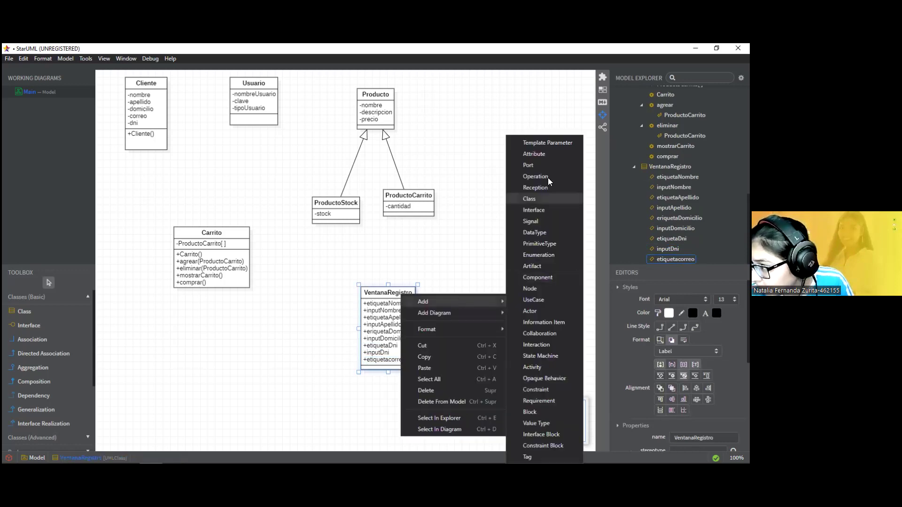
click(538, 154)
text(input)
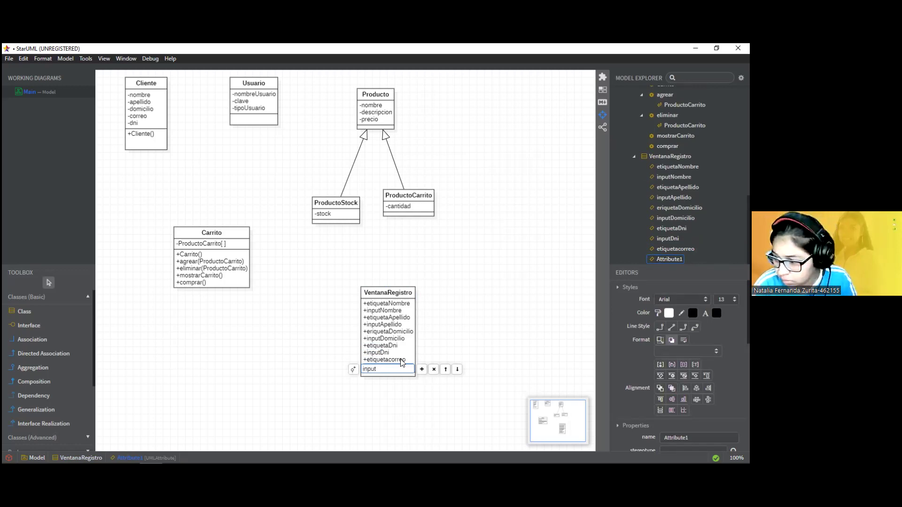
text(C)
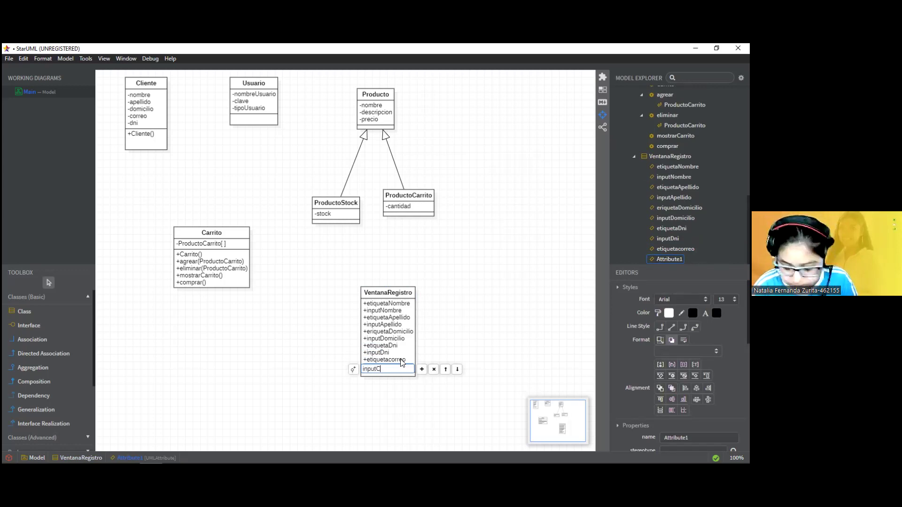
text(orreo)
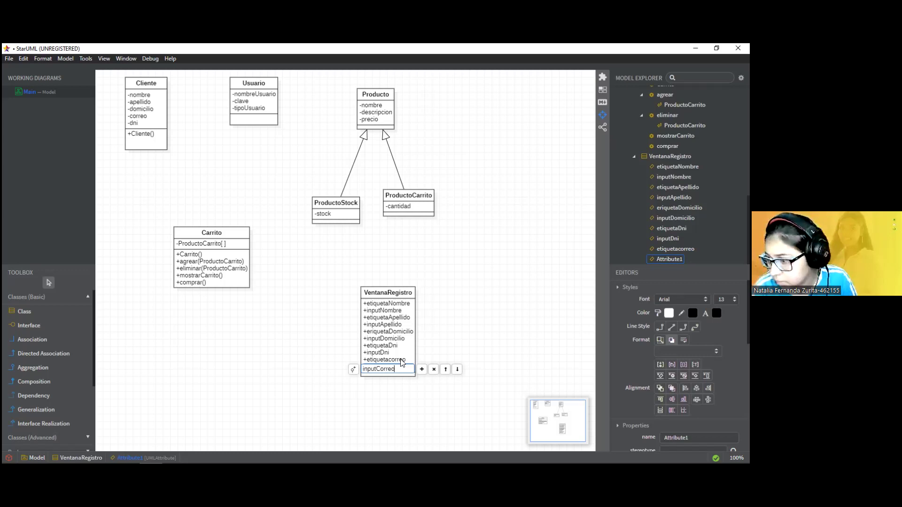
key(Return)
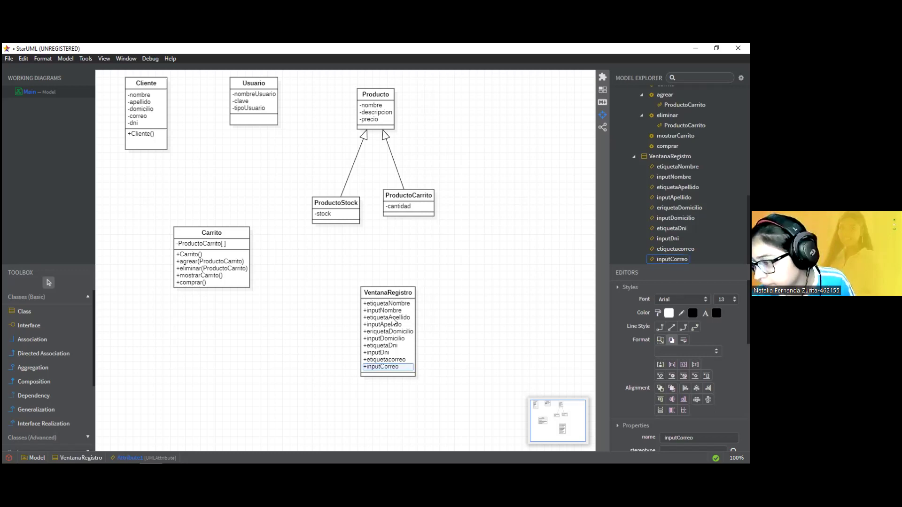
Step: Move the VentanaRegistro class up beneath ProductoStock and add an eleventh attribute named botonRegistrarse to it
drag(389, 295, 355, 254)
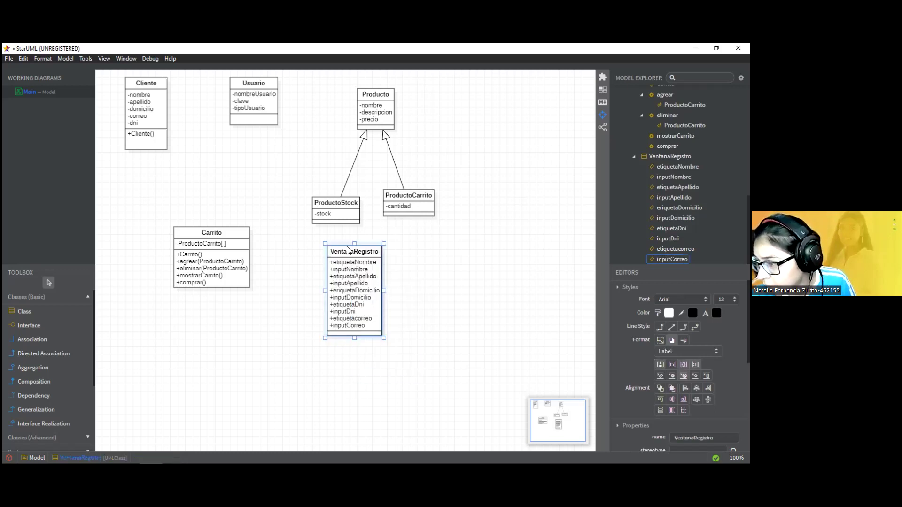
right_click(349, 248)
mouse_move(389, 256)
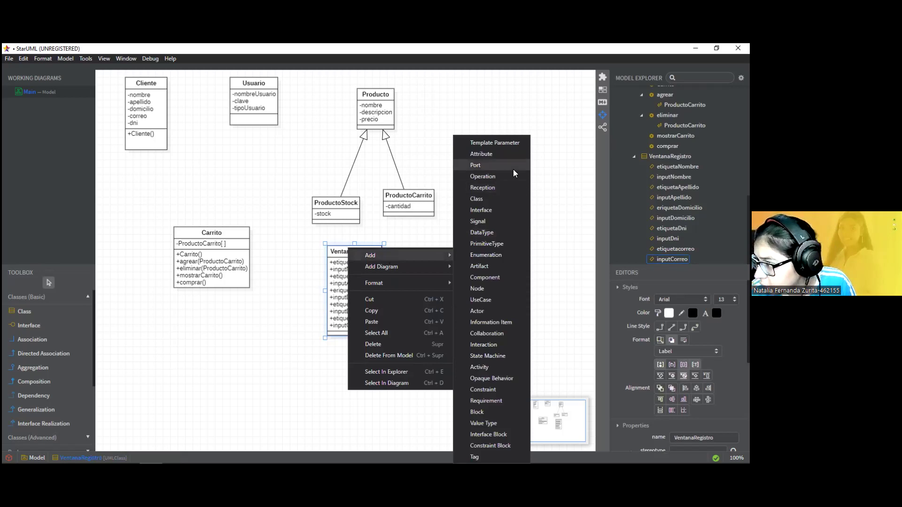
click(491, 155)
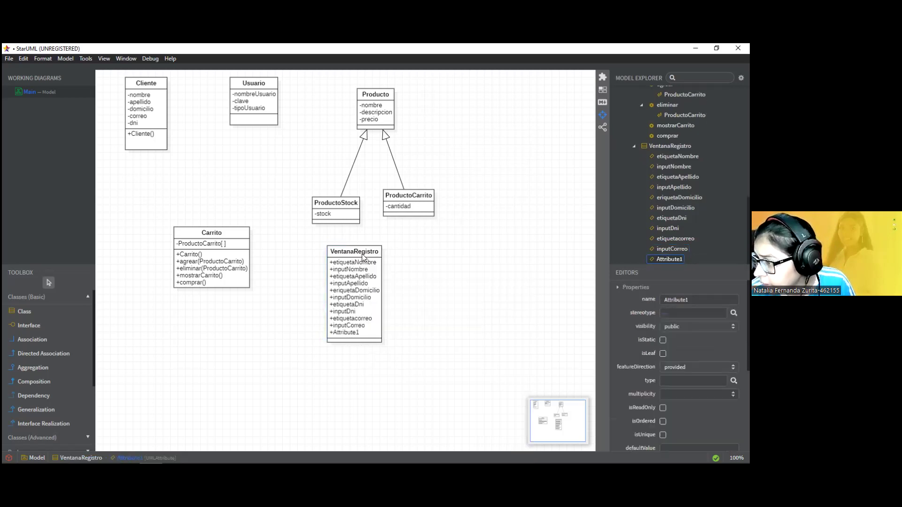
double_click(340, 335)
text(botonRegistr)
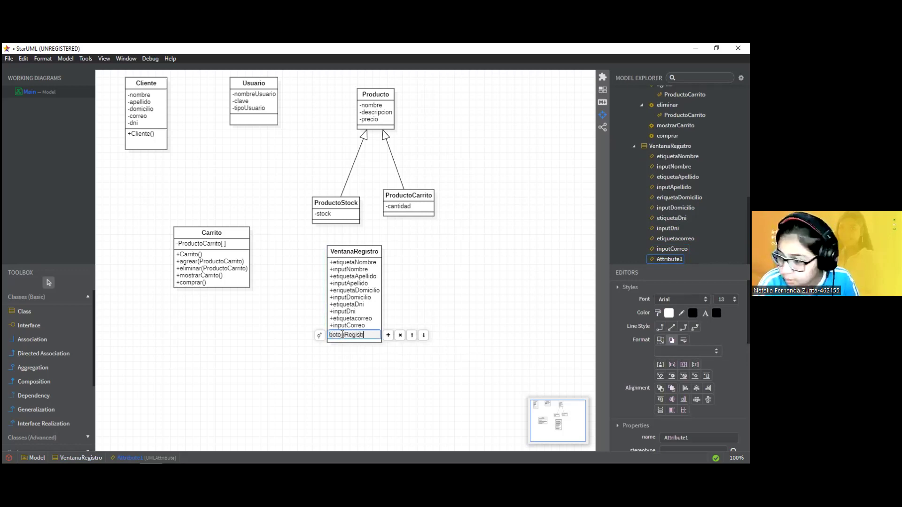
text(arse)
key(Return)
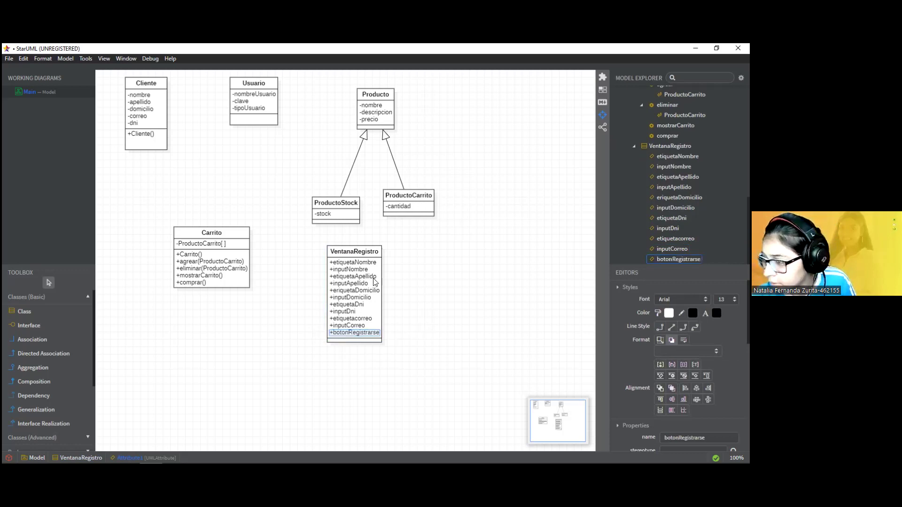
Step: Add a twelfth attribute named botonCancelar to the VentanaRegistro class
right_click(367, 255)
mouse_move(409, 261)
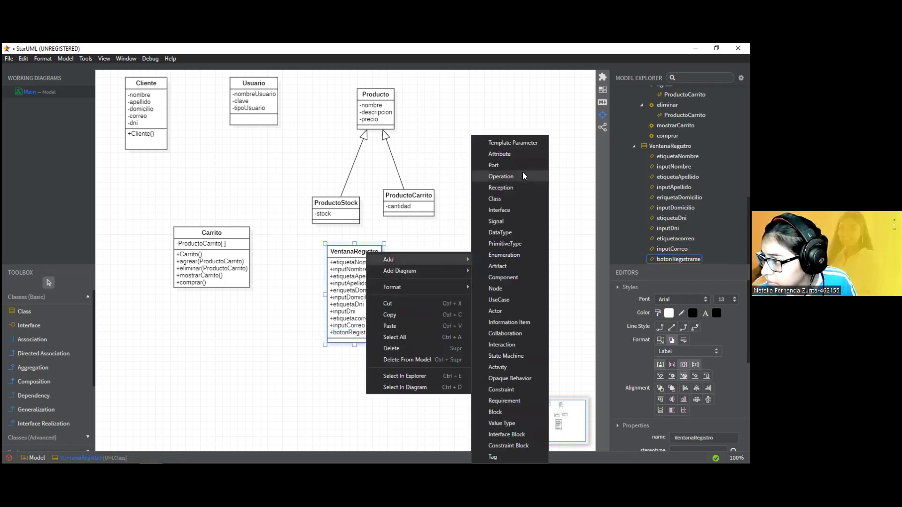
click(505, 154)
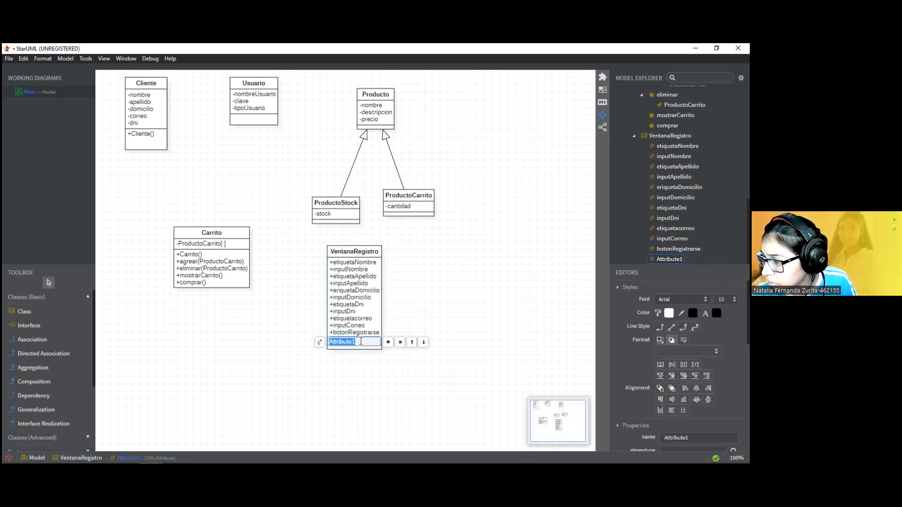
text(boton)
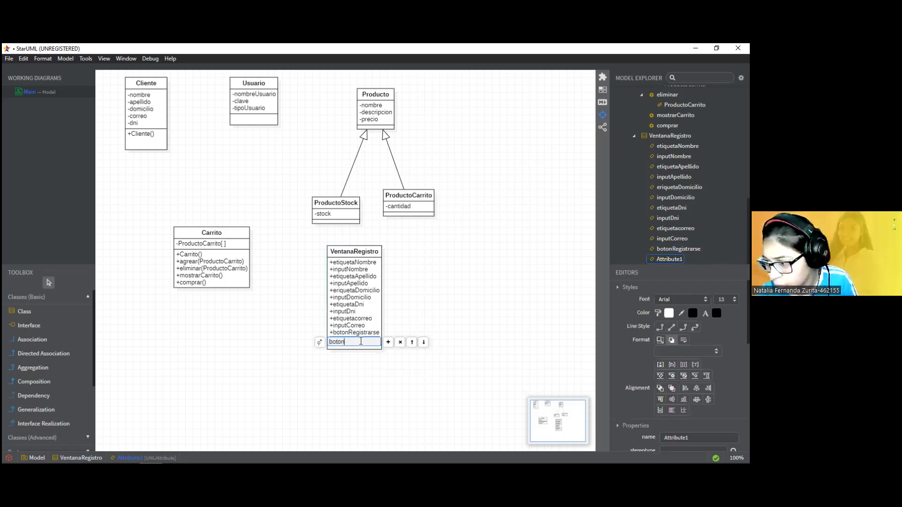
text(Cancelar)
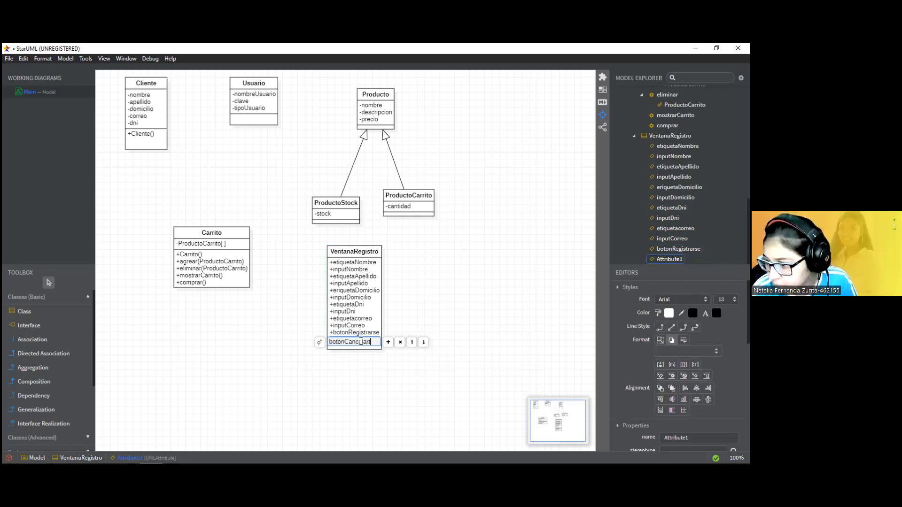
key(Return)
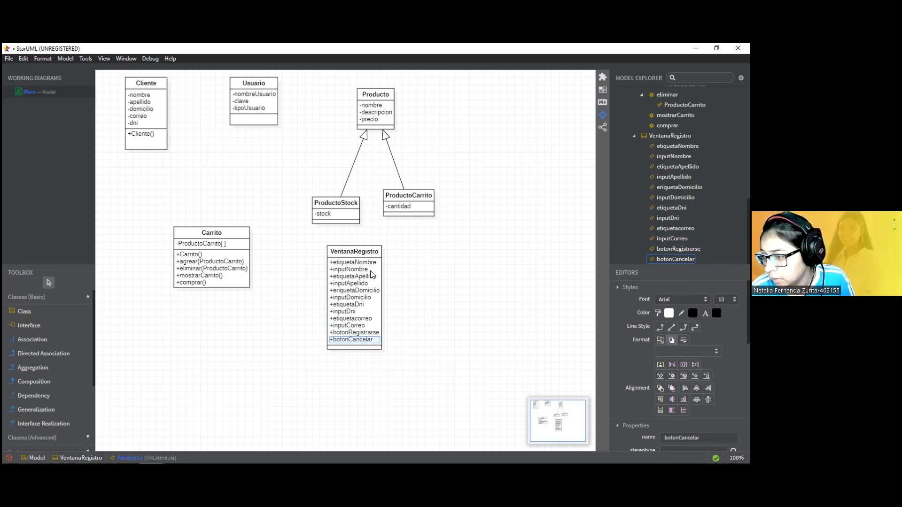
Step: Add a first operation named mostrar to the VentanaRegistro class
right_click(357, 249)
mouse_move(435, 255)
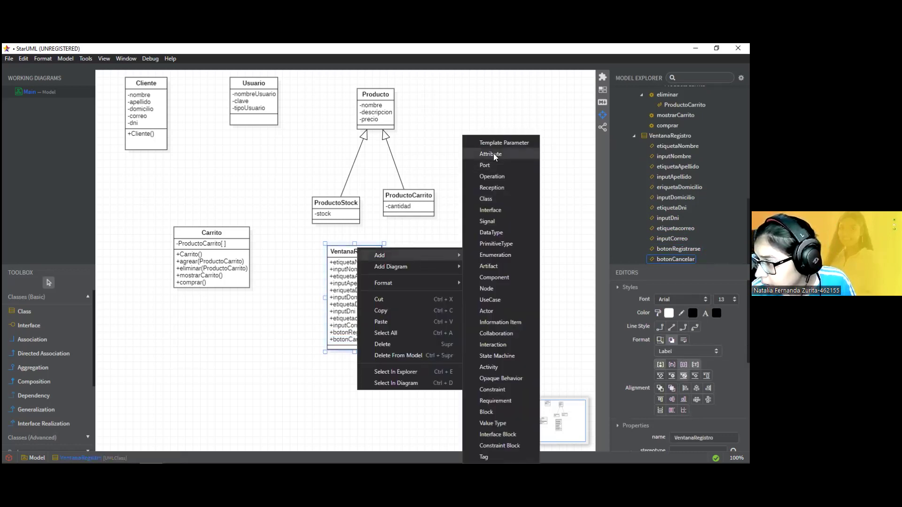
click(491, 176)
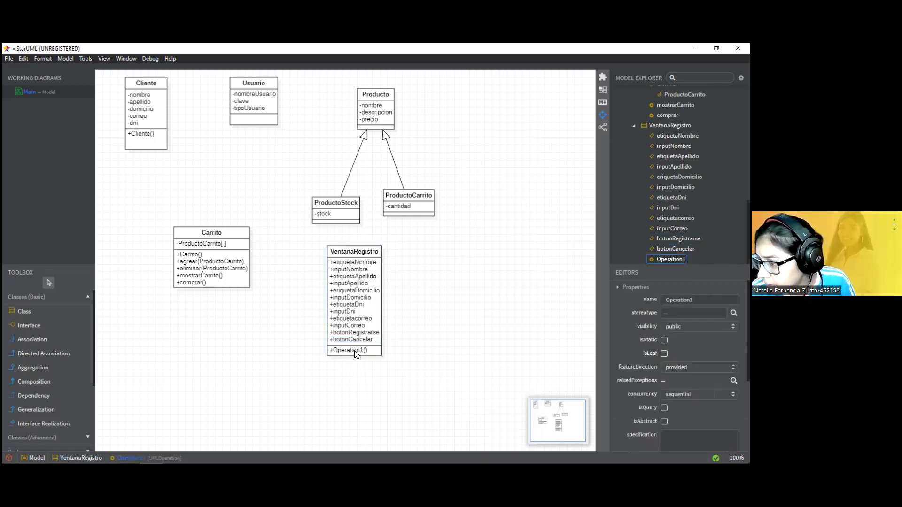
double_click(354, 351)
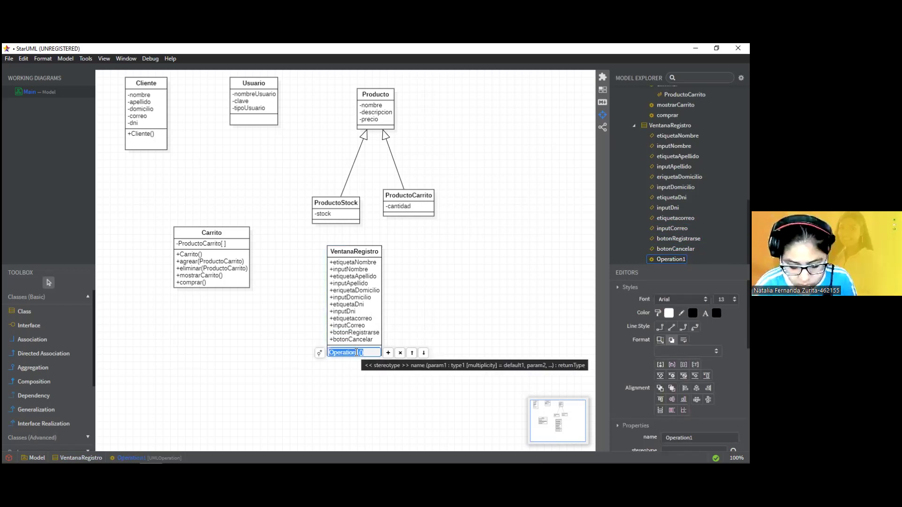
text(mostrar)
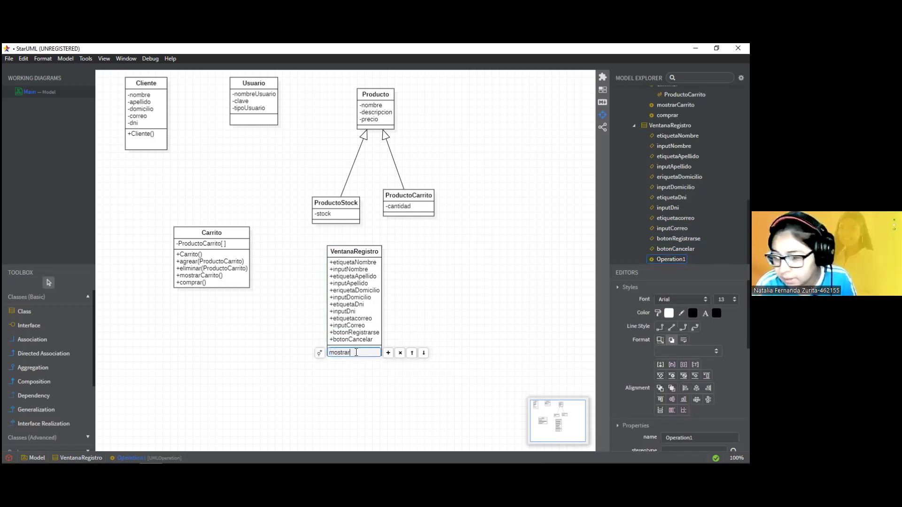
key(Return)
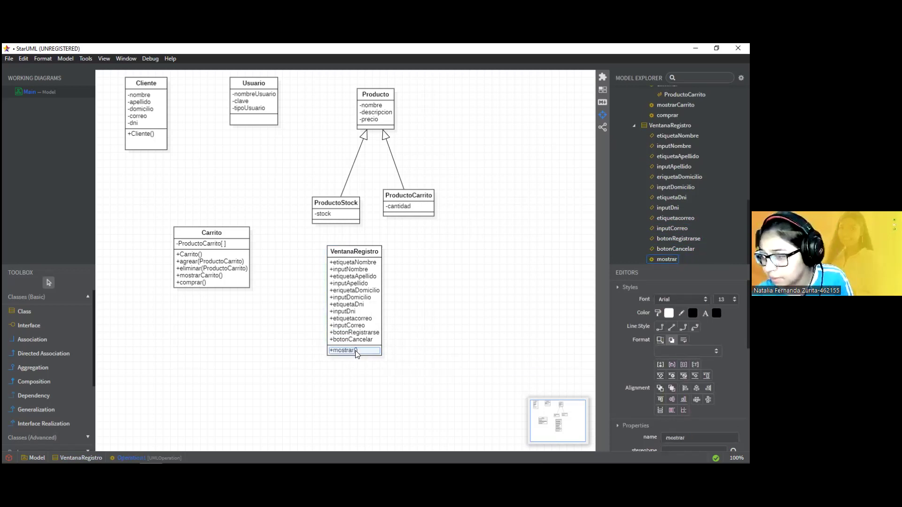
right_click(371, 251)
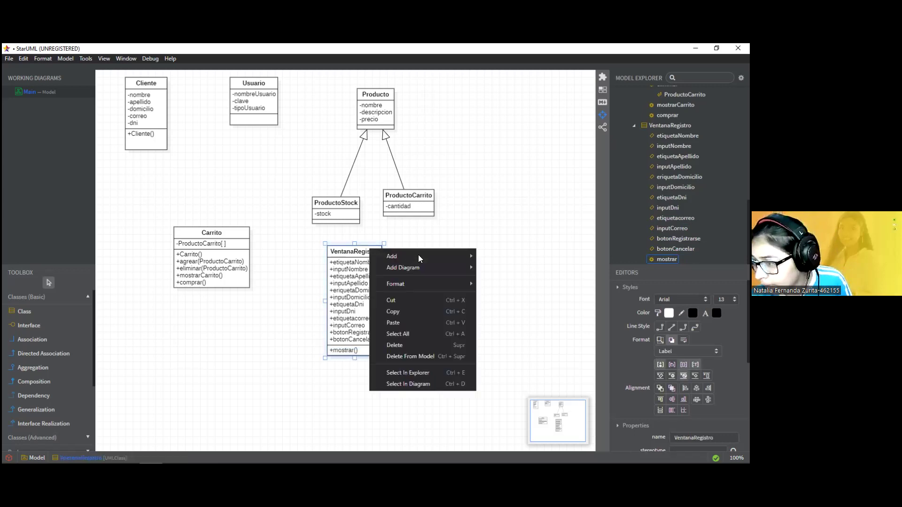
mouse_move(418, 255)
click(508, 157)
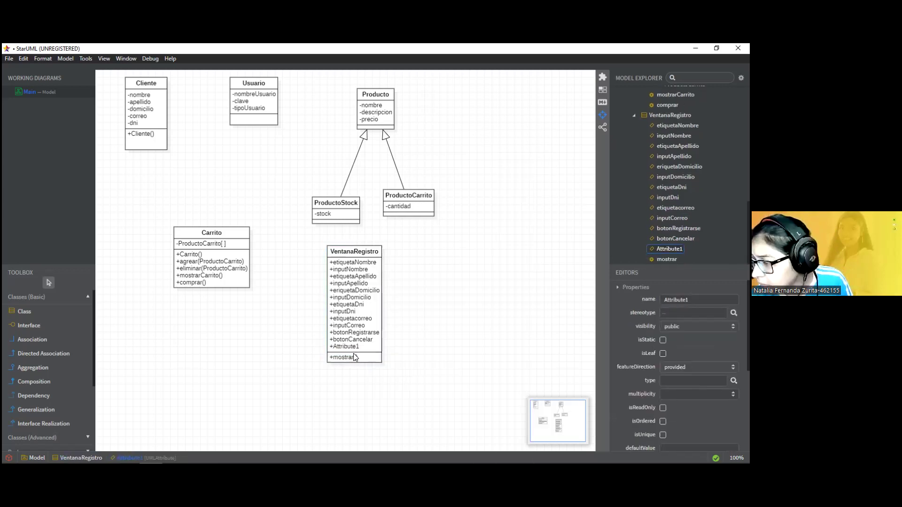
double_click(353, 347)
click(400, 349)
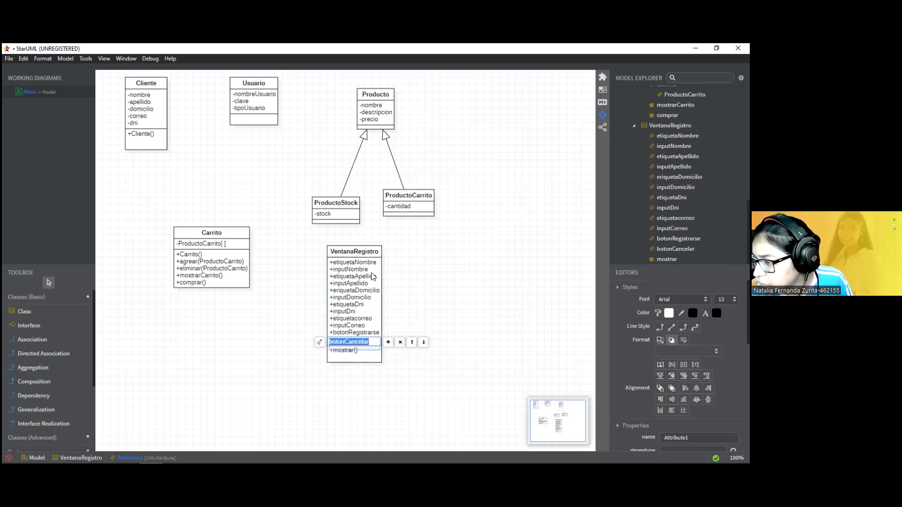
Step: Add a second operation named capturarInputs() to the VentanaRegistro class
click(355, 254)
right_click(355, 255)
mouse_move(398, 261)
click(496, 178)
double_click(363, 358)
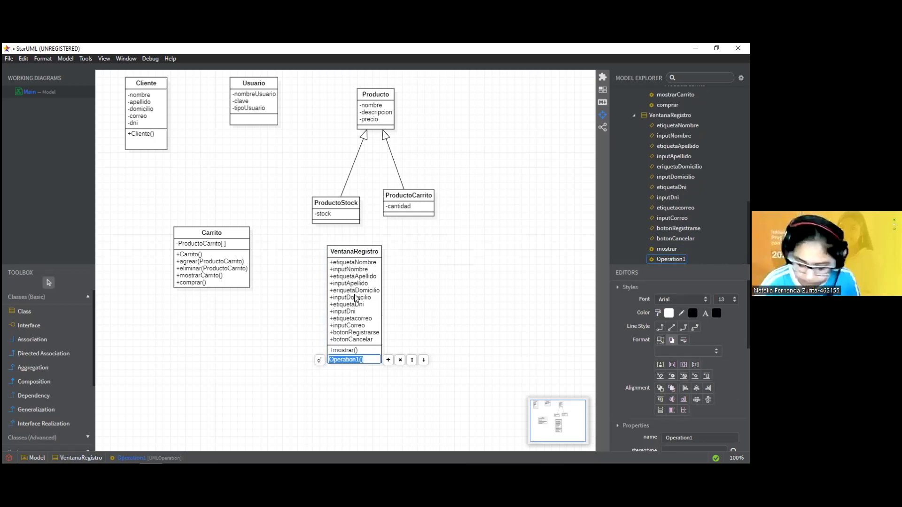
text(cap)
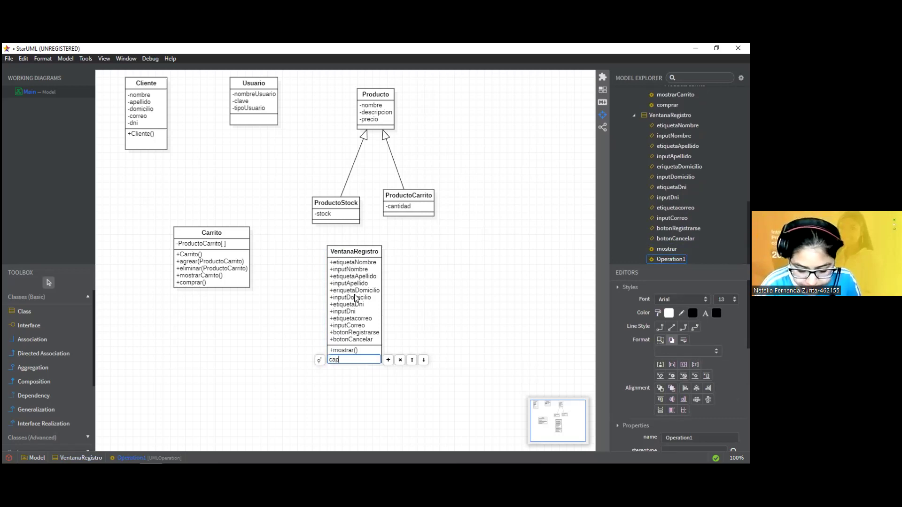
text(turarInputs())
click(354, 372)
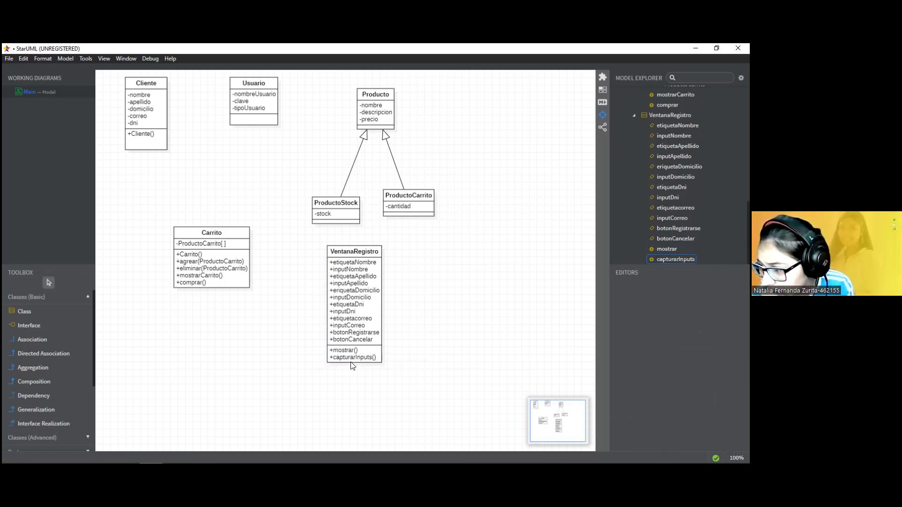
click(356, 360)
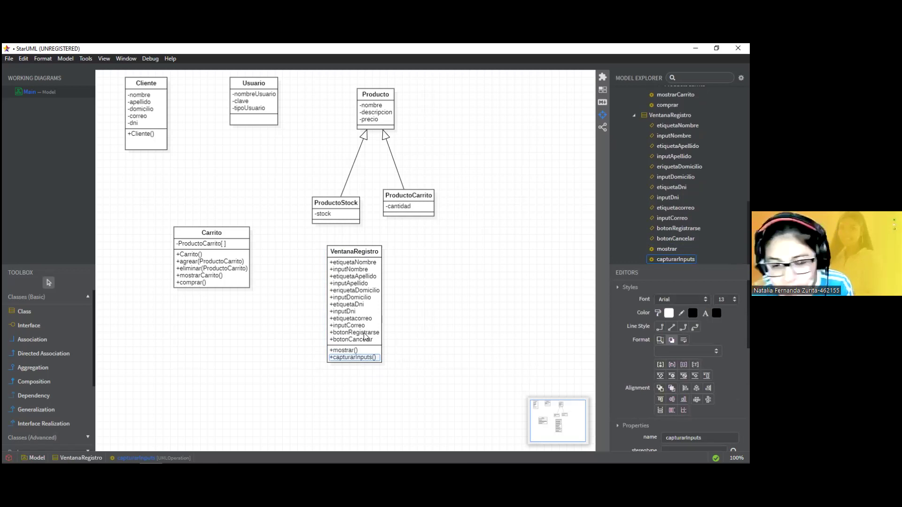
right_click(352, 257)
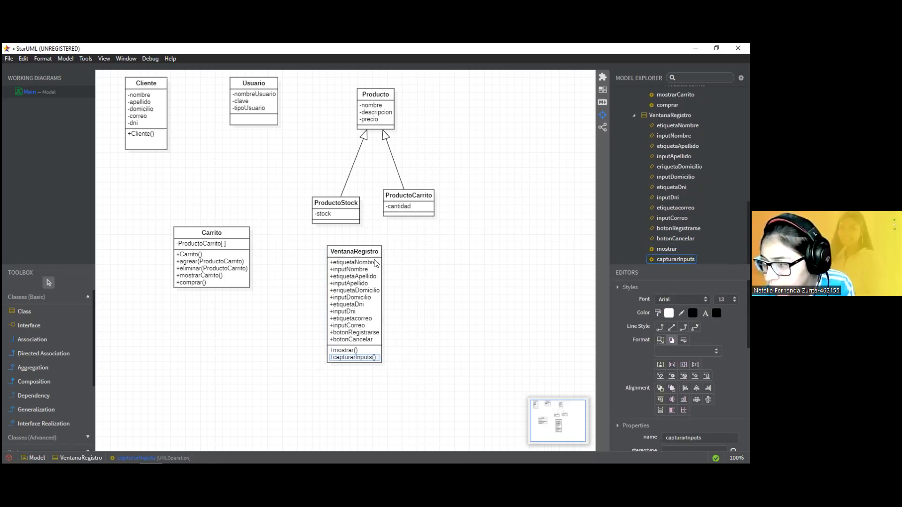
mouse_move(394, 267)
click(488, 154)
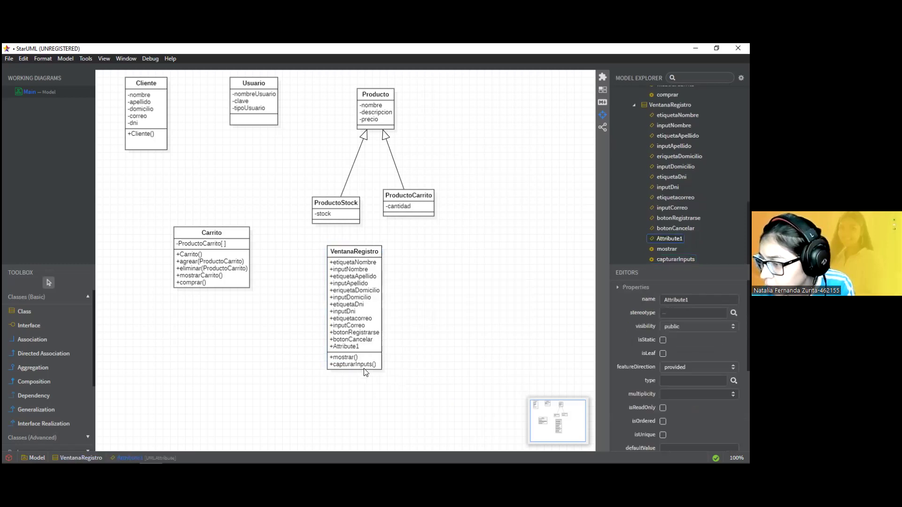
click(355, 346)
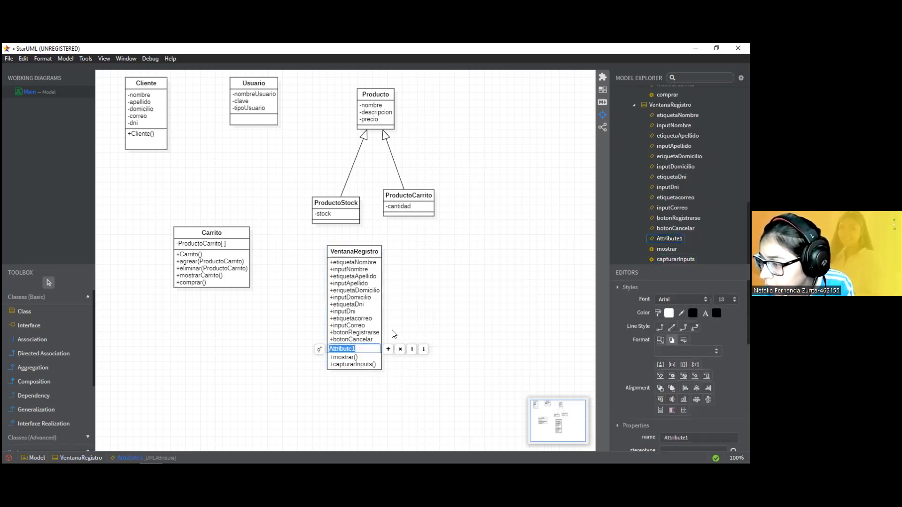
click(400, 349)
Step: Add a third operation named cancelar() to the VentanaRegistro class
click(371, 254)
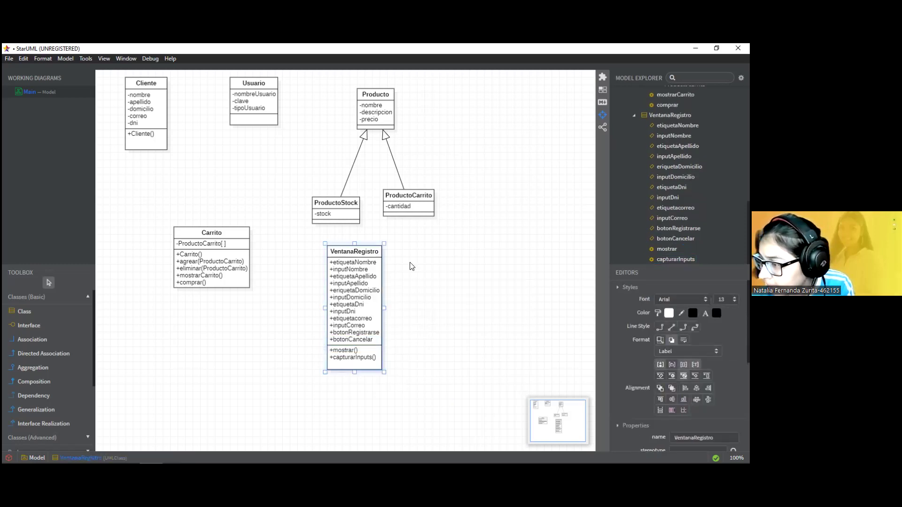
right_click(371, 252)
mouse_move(423, 258)
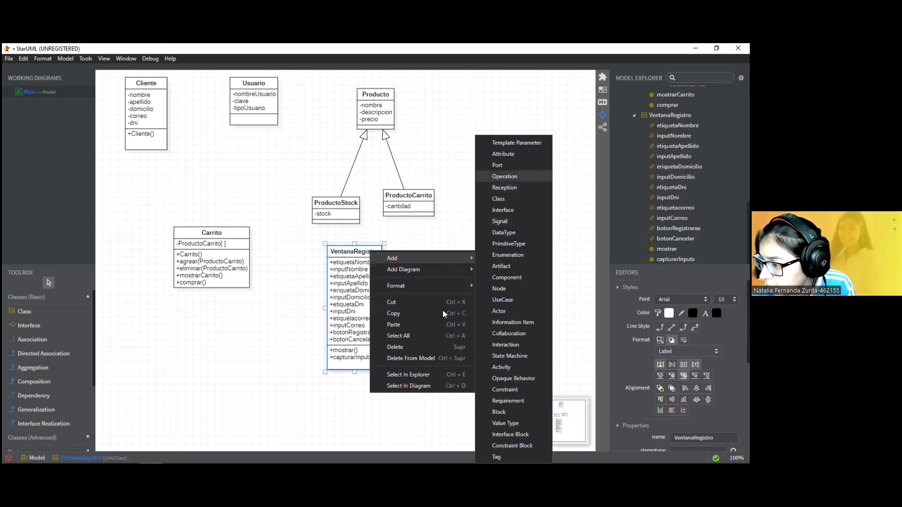
click(524, 178)
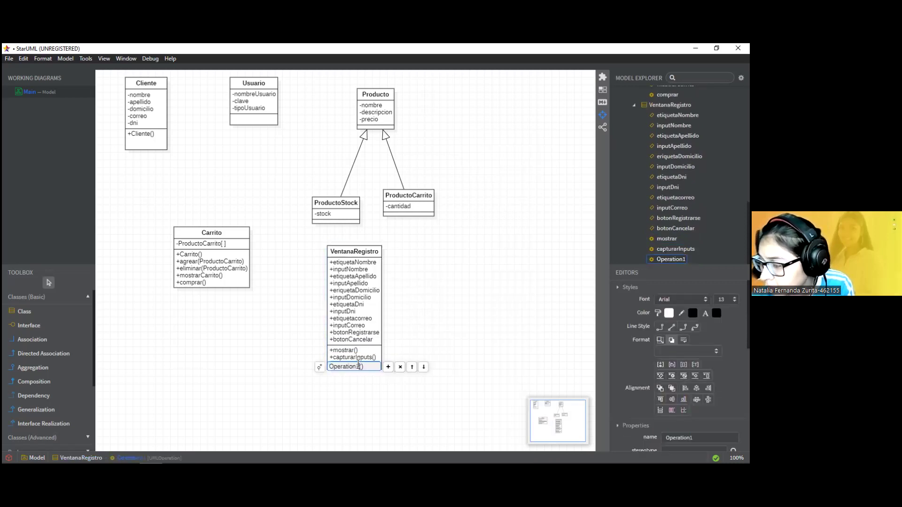
key(Return)
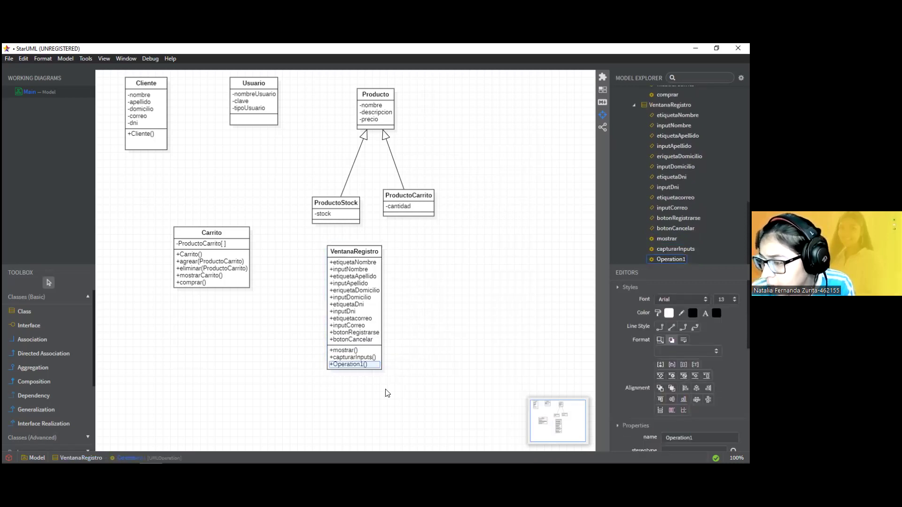
double_click(360, 364)
text(cancelar())
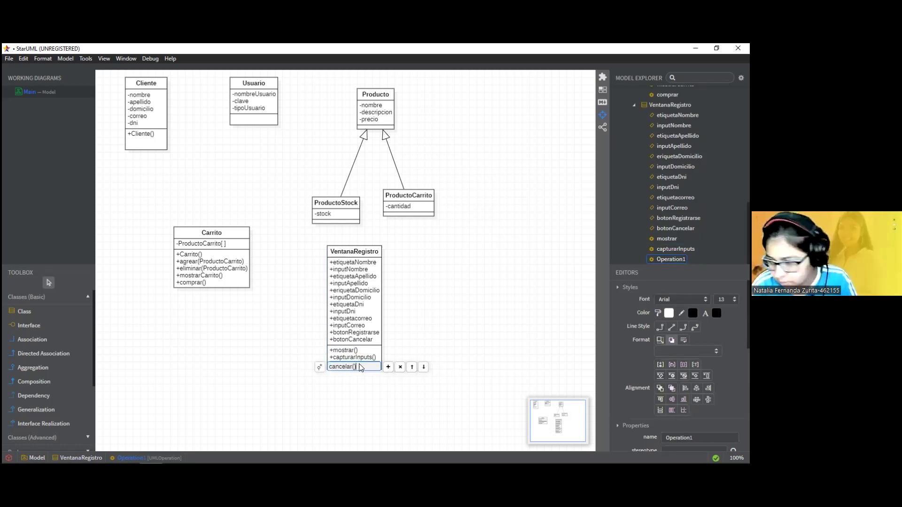
key(Return)
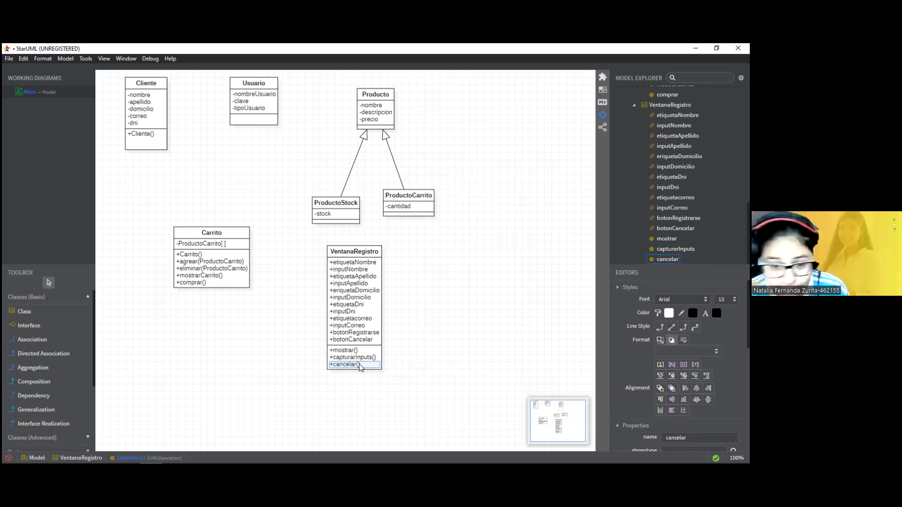
Step: Create a new class named VentanaLogin in the empty area below the Carrito class
click(36, 312)
click(197, 319)
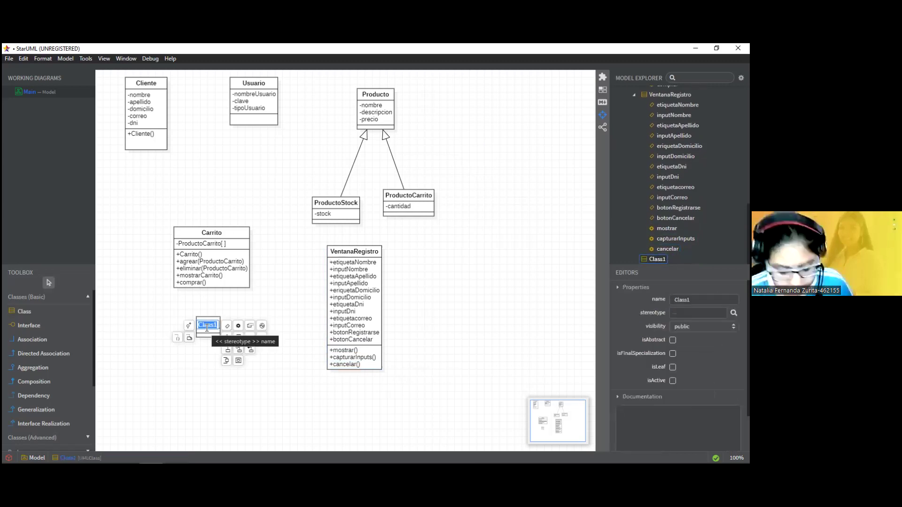
text(Venta)
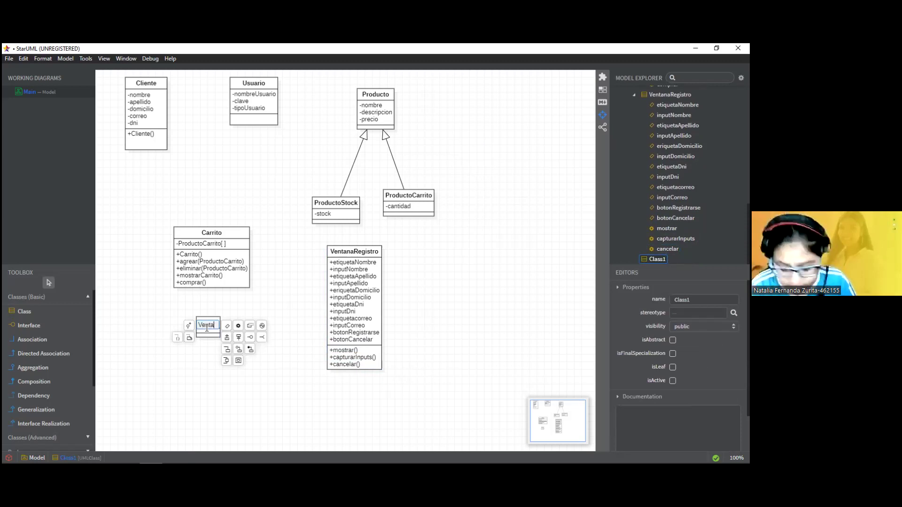
text(naLogin)
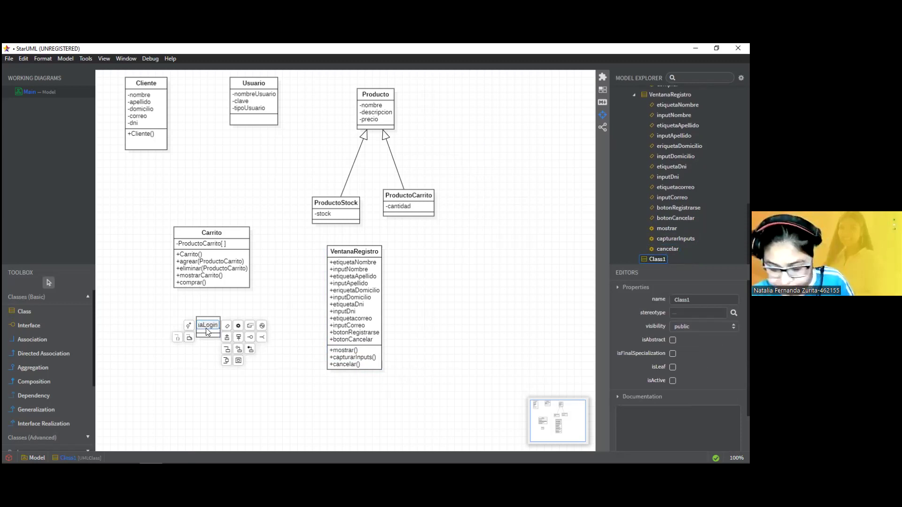
key(Return)
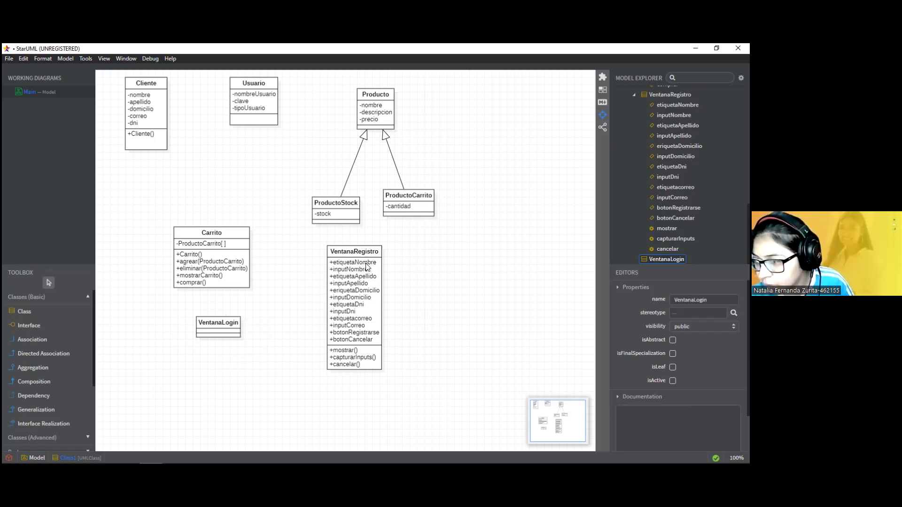
Step: Move the VentanaLogin class closer beneath Carrito and create a class named VentanaAltaProducto beside it
click(217, 329)
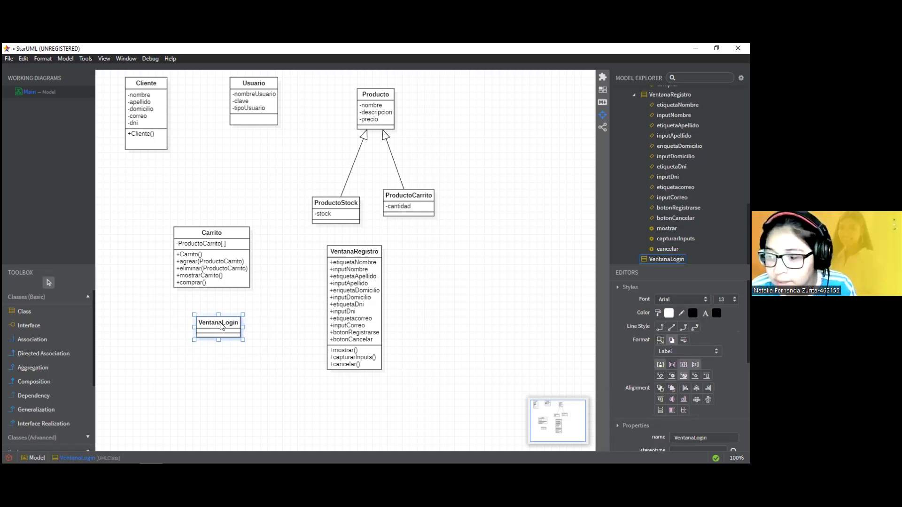
drag(221, 327, 209, 328)
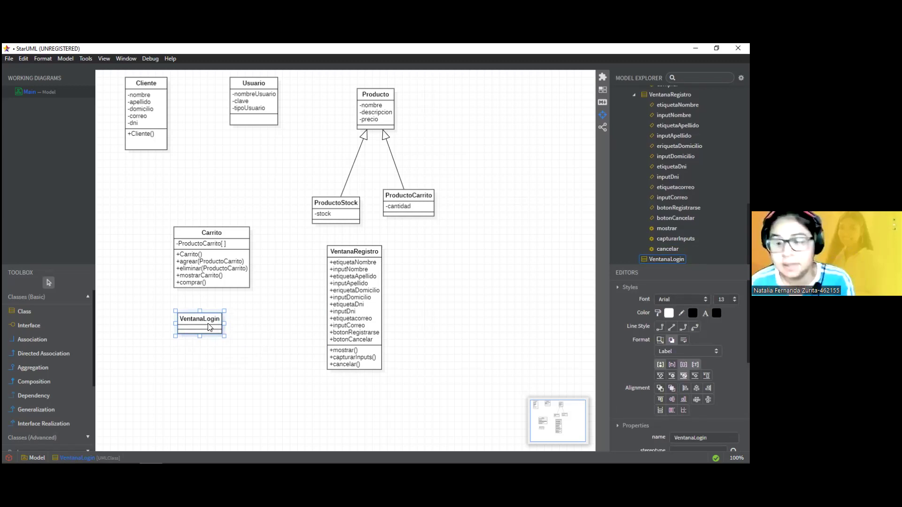
click(33, 316)
click(214, 384)
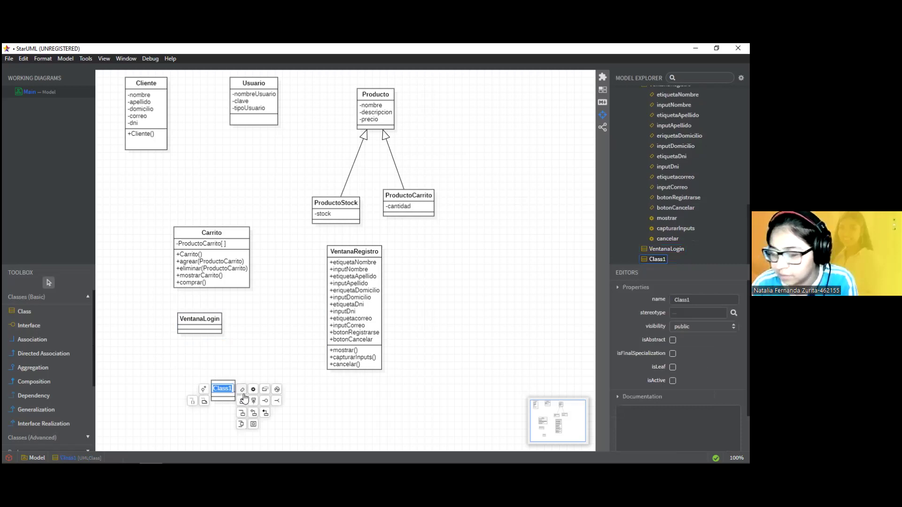
key(BackSpace)
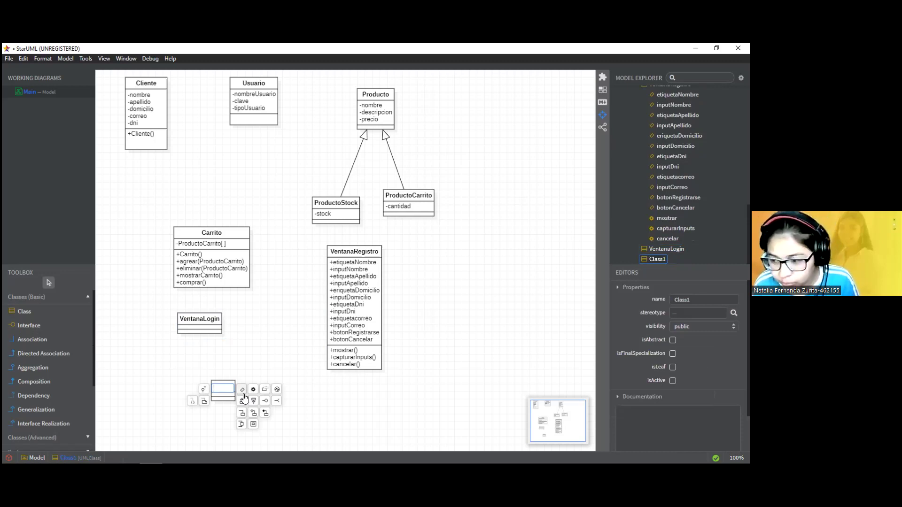
click(221, 384)
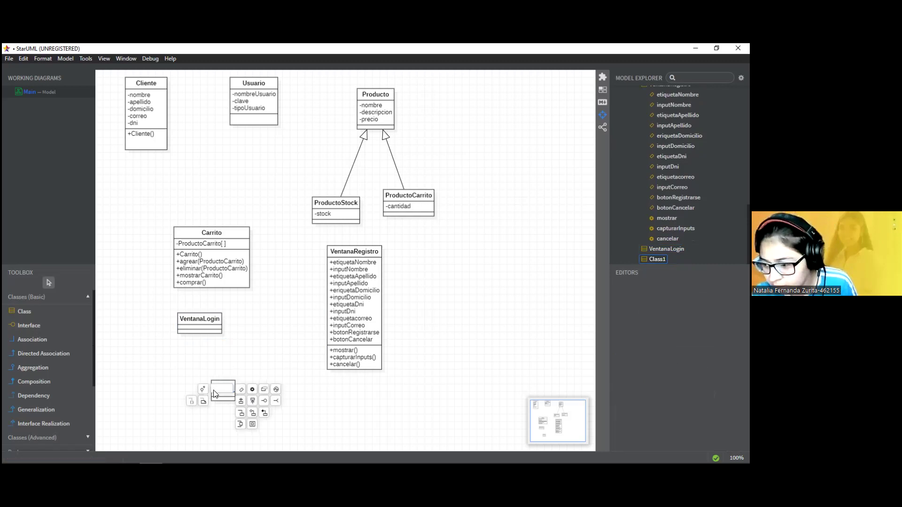
text(Ventana)
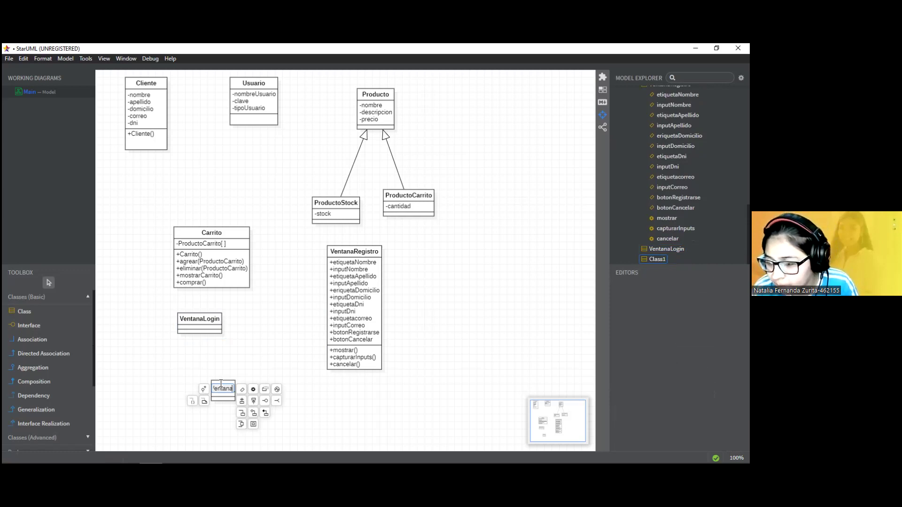
text(Alta)
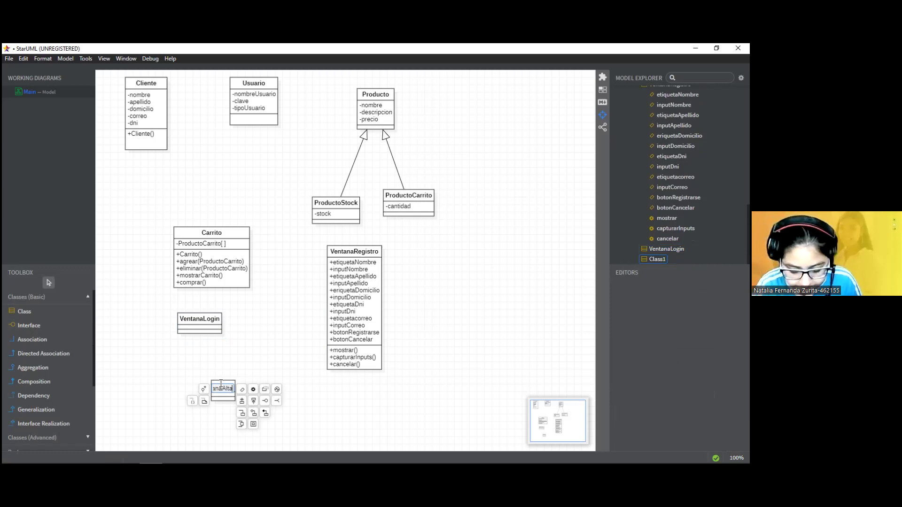
text(Producto)
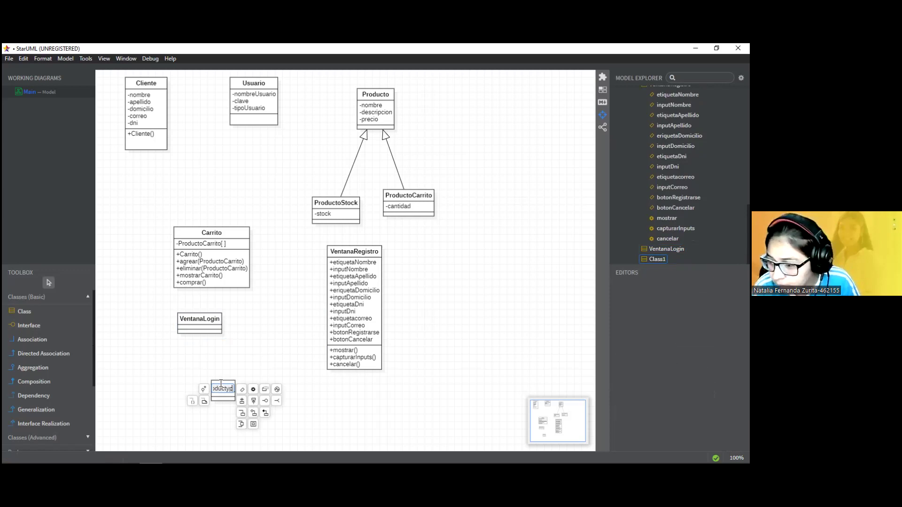
key(BackSpace)
text(o)
key(Return)
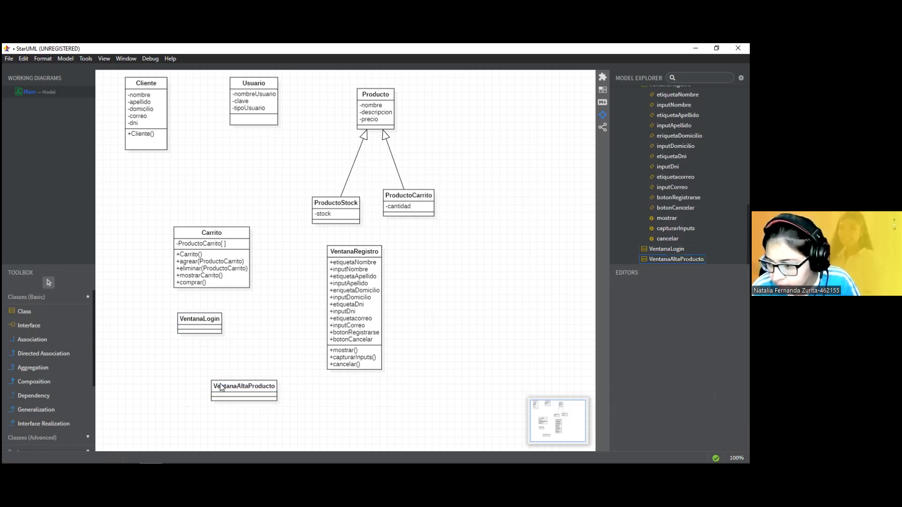
drag(244, 388, 267, 321)
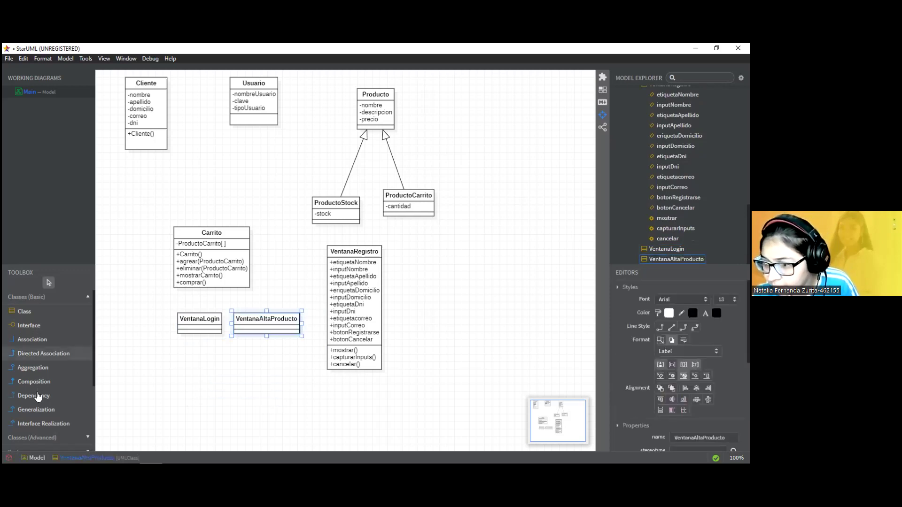
Step: Create a new class named VentanaModificacion in the empty area below the VentanaLogin class
click(31, 312)
drag(178, 382, 207, 393)
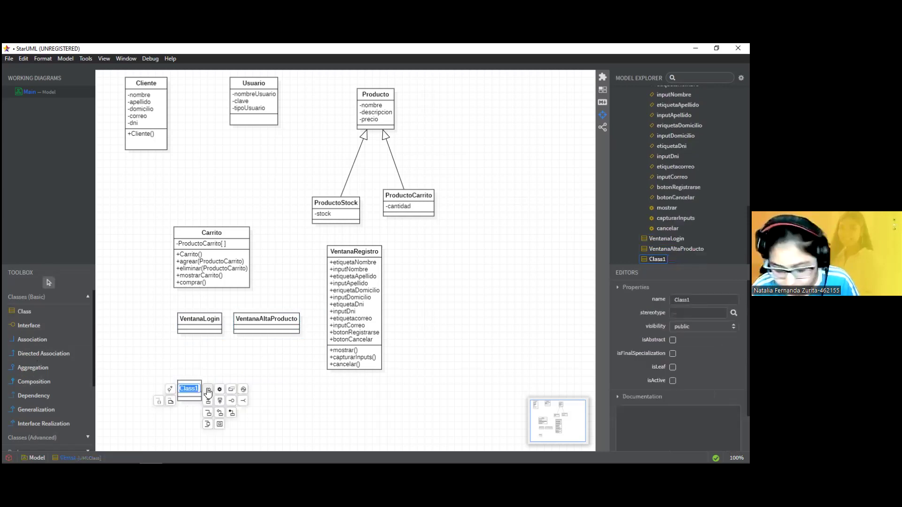
text(Ventana)
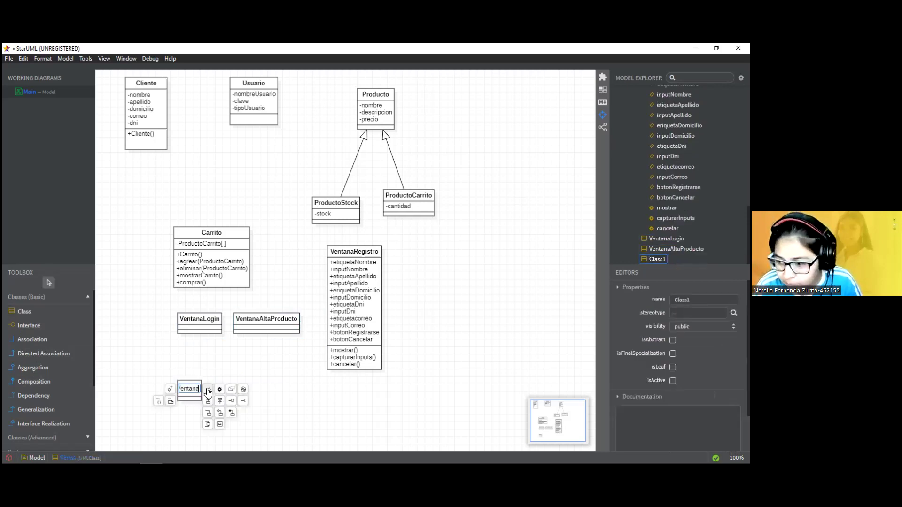
text(Modificad)
text(ion)
key(Return)
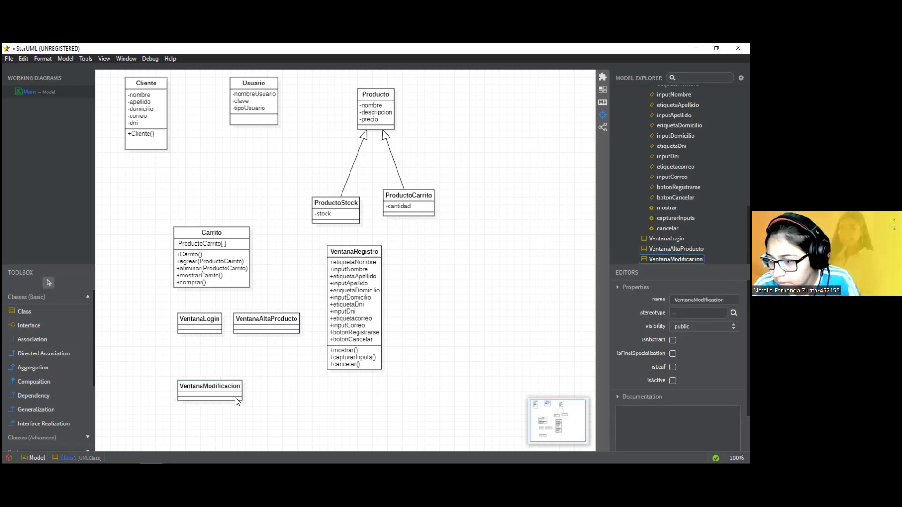
Step: Switch to Qt Designer, create a new form from the Dialog with Buttons Bottom template, and move it toward the middle of the workspace
mouse_move(207, 465)
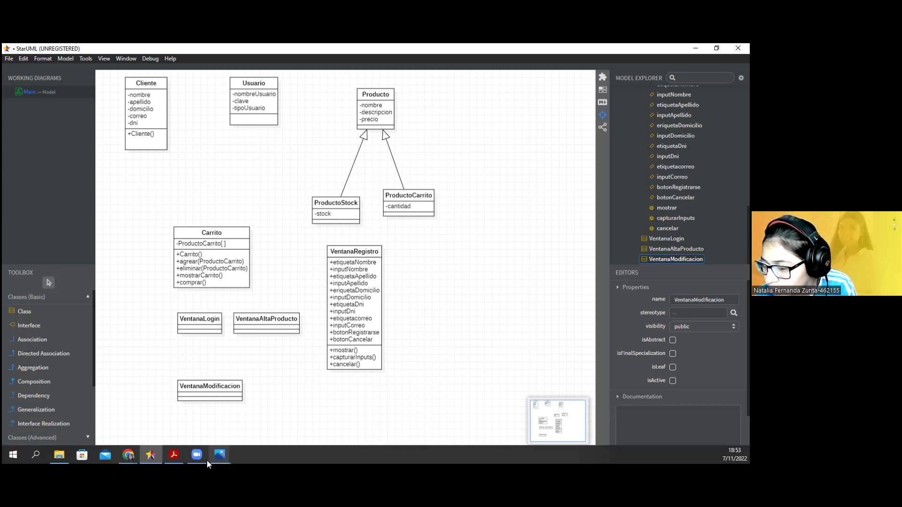
click(35, 455)
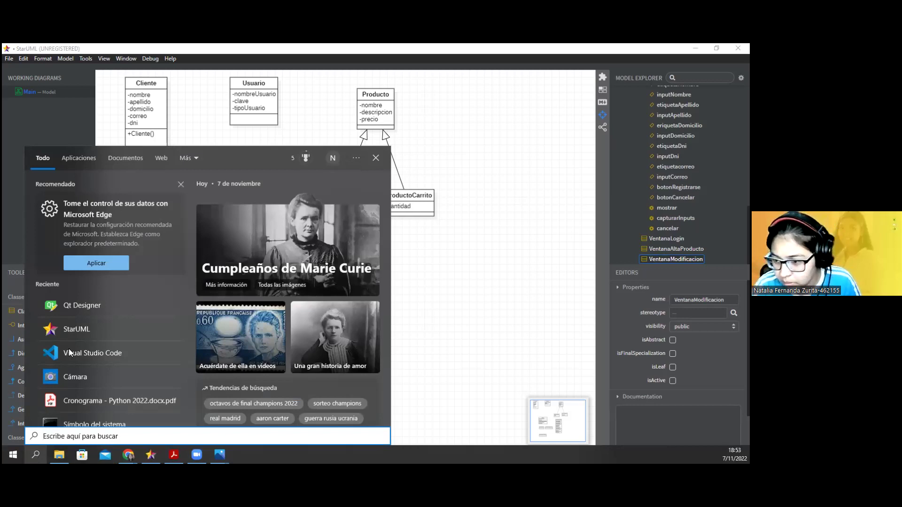
key(Escape)
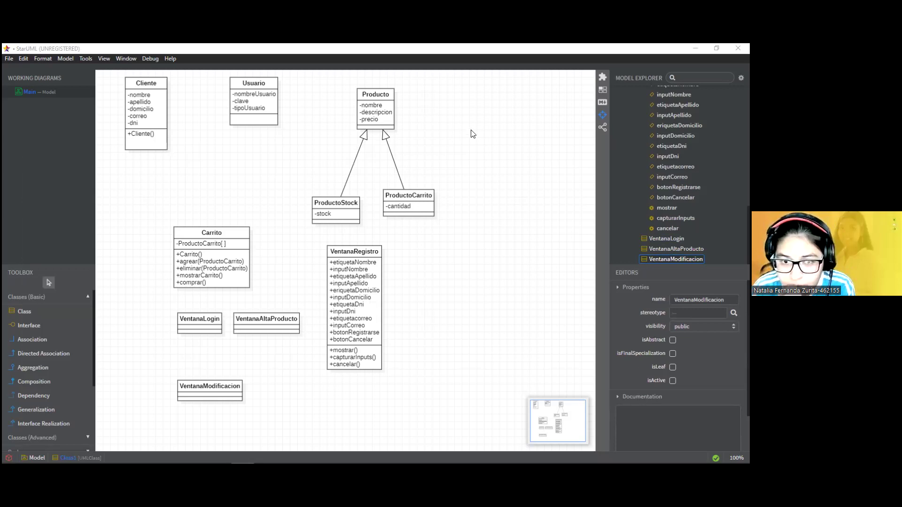
key(alt+Tab)
click(10, 59)
click(18, 72)
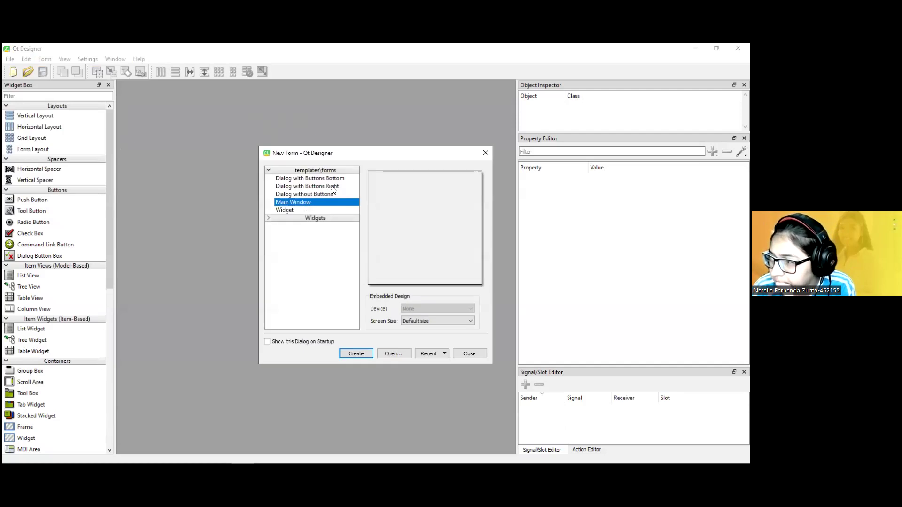
click(321, 193)
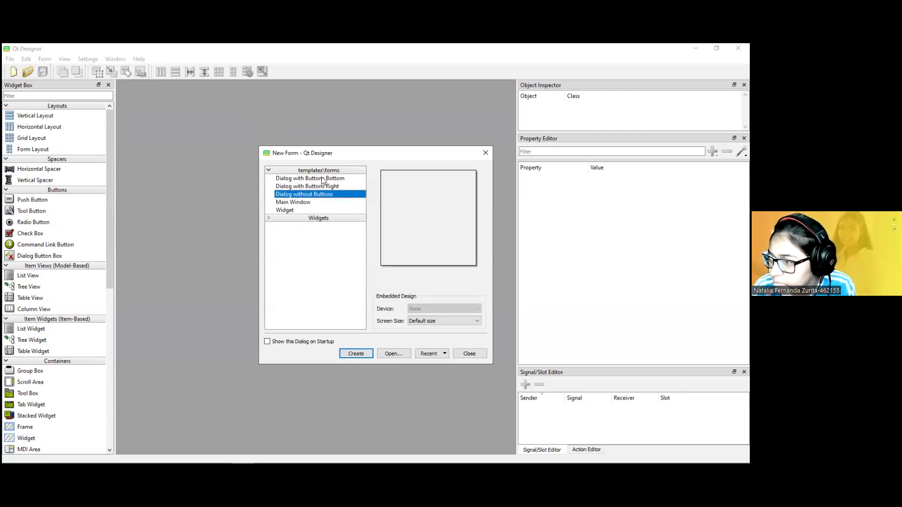
click(322, 177)
click(362, 353)
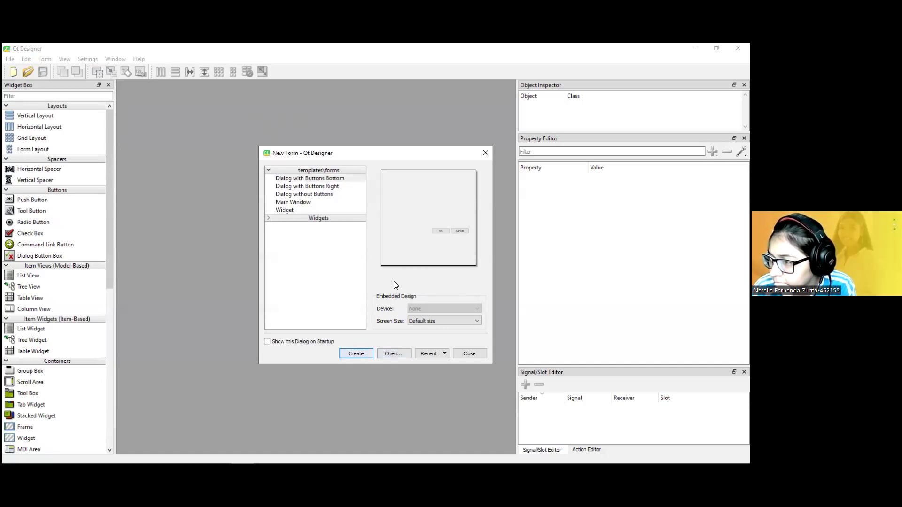
drag(217, 91, 325, 123)
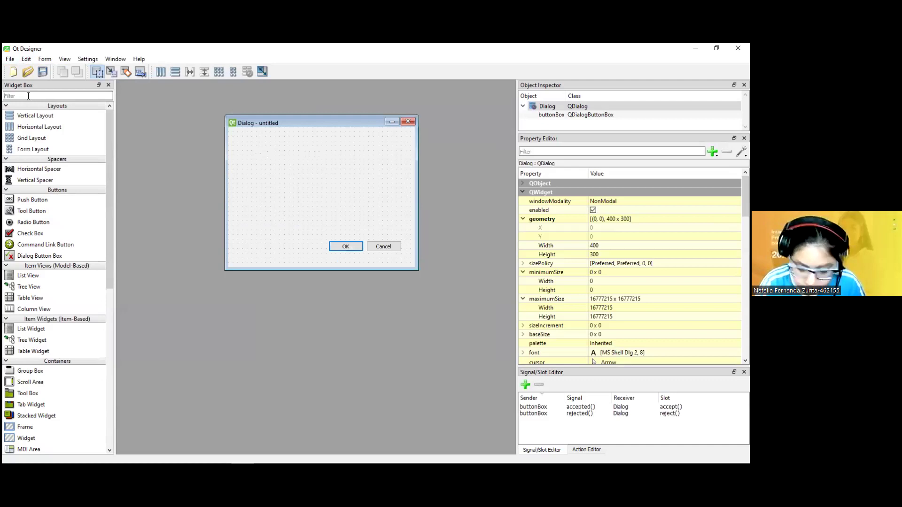
Step: Find the table widgets and place a Table Widget on the dialog above the OK and Cancel buttons
click(28, 96)
text(table)
drag(34, 135, 318, 183)
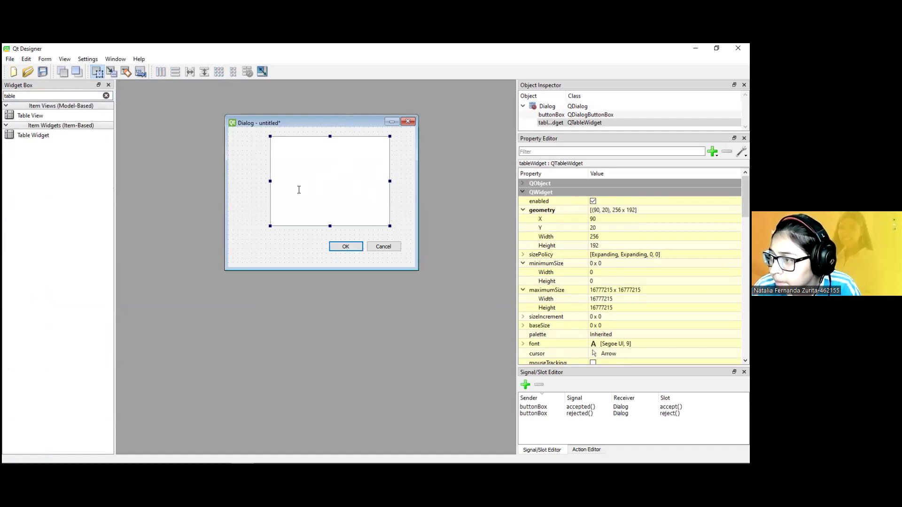
Step: Open the table widget's items for editing and add two columns named Nombre and Descripcion
double_click(273, 186)
click(263, 313)
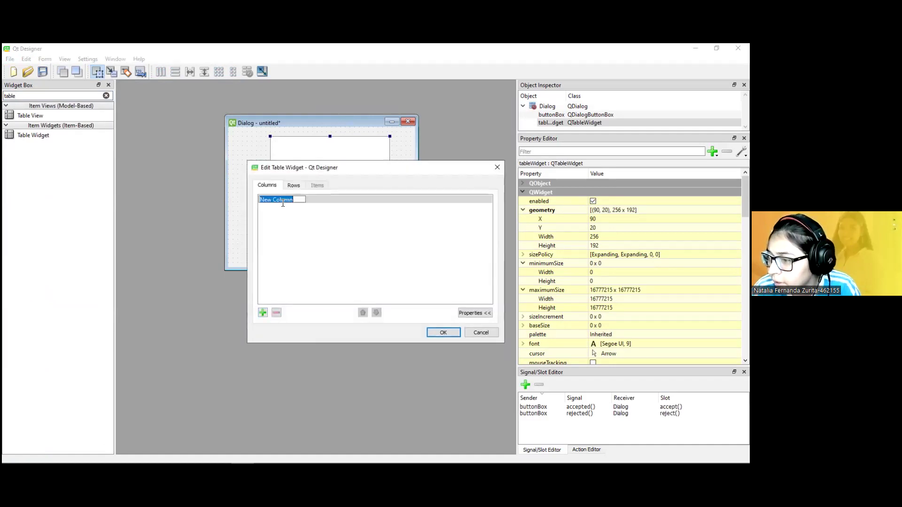
key(BackSpace)
text(Nombre)
key(Return)
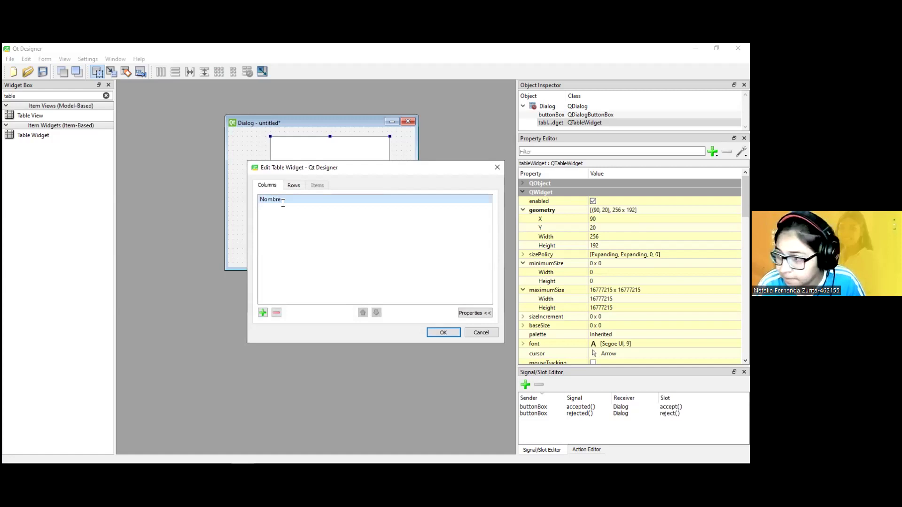
click(263, 313)
text(Descripcion)
key(Return)
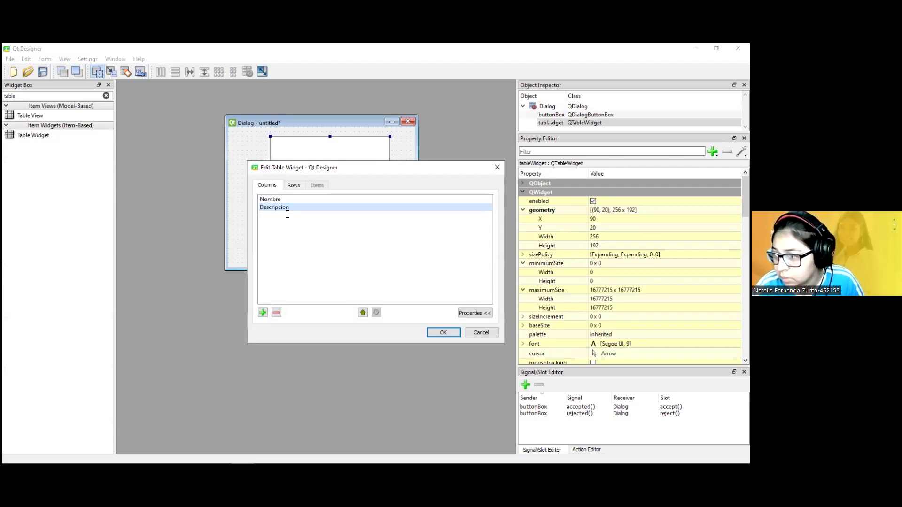
Step: Add two more columns named stock and precio to the table widget
click(263, 312)
text(stock)
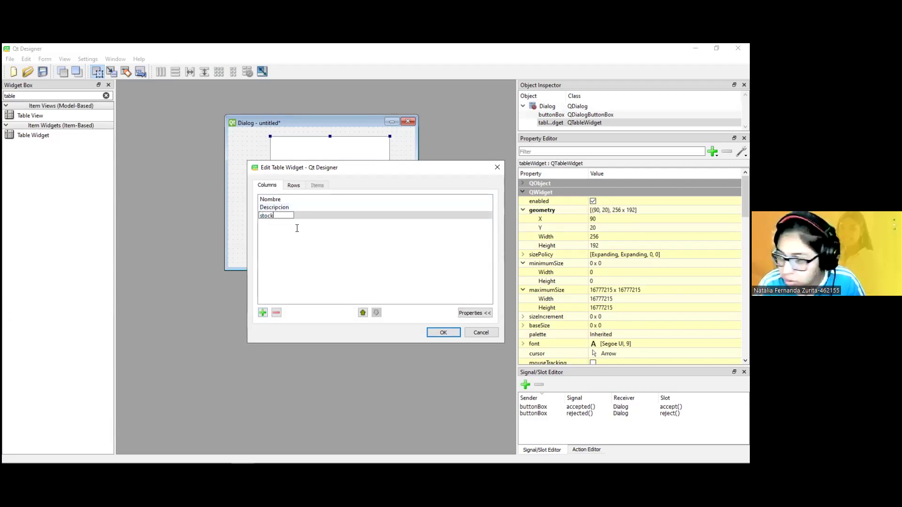
key(Return)
click(263, 311)
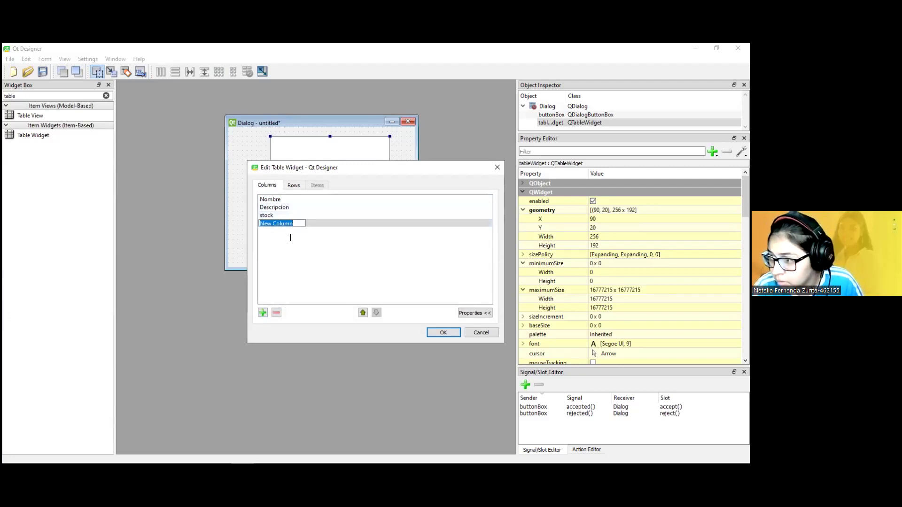
text(precio)
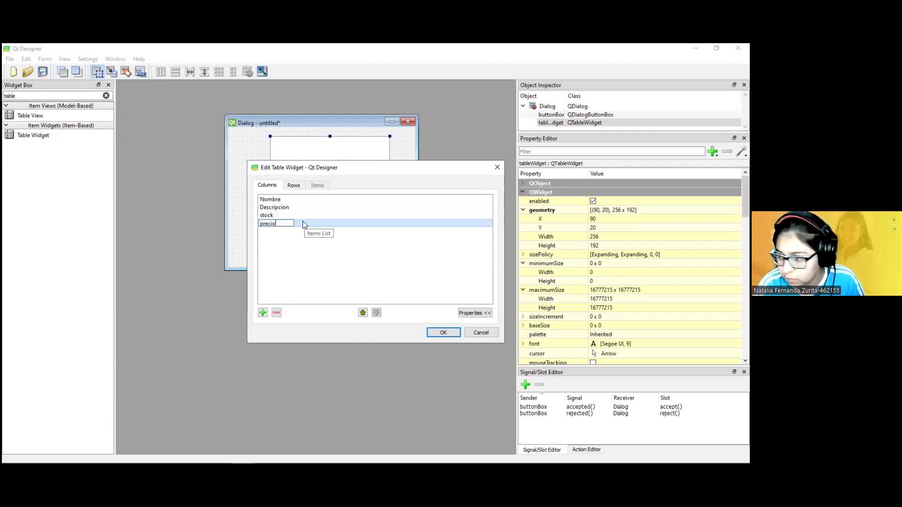
key(Return)
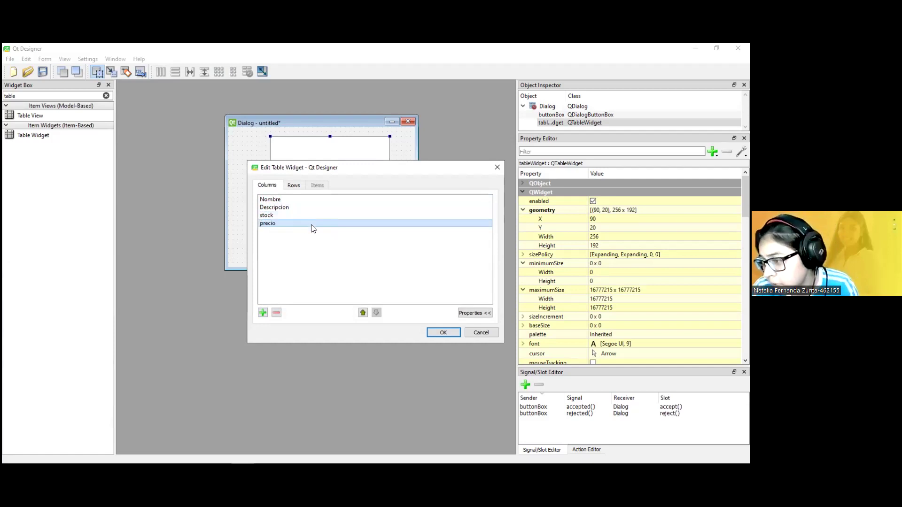
Step: Add a fifth column named codigoProducto to the table widget and apply the column changes
click(263, 312)
text(id)
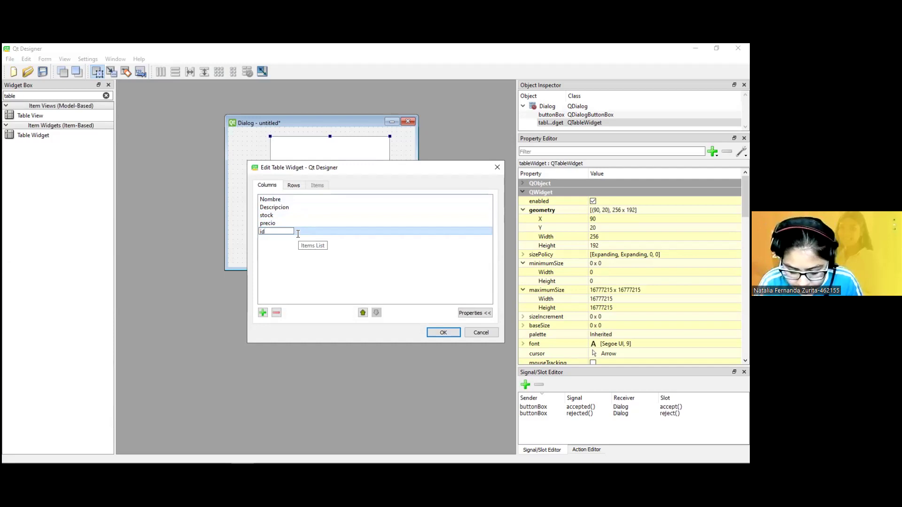
text(cpd)
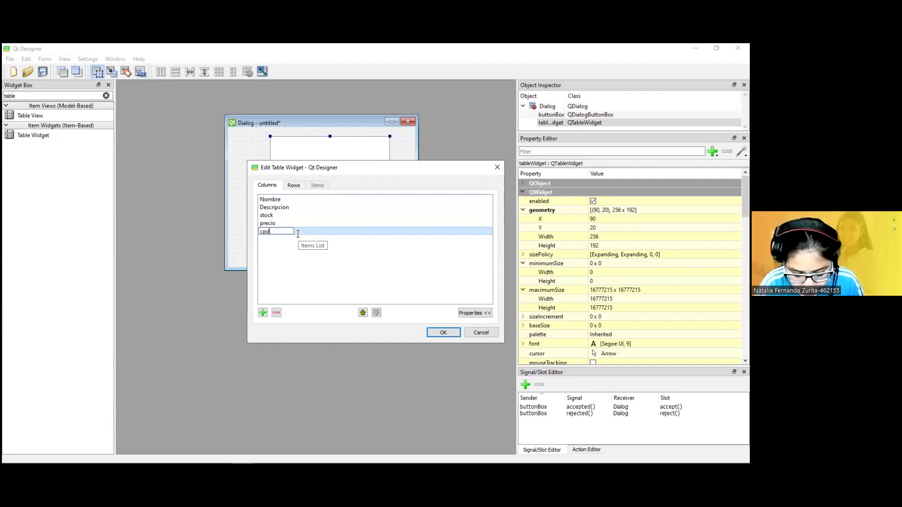
key(BackSpace)
key(BackSpace)
key(BackSpace)
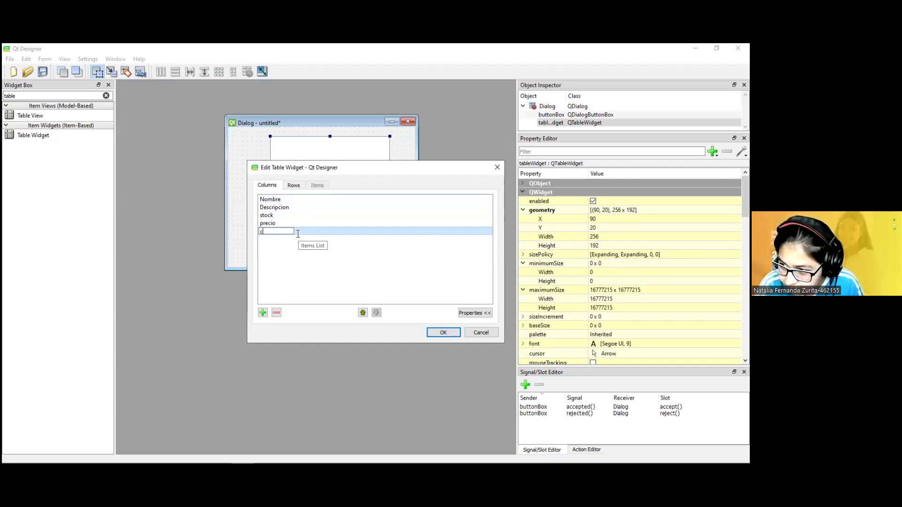
text(odigoProducto)
key(Return)
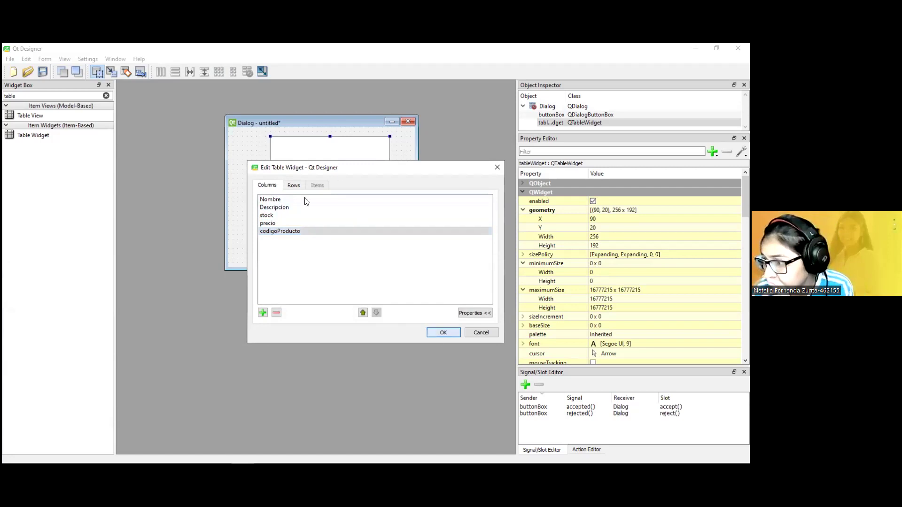
key(Return)
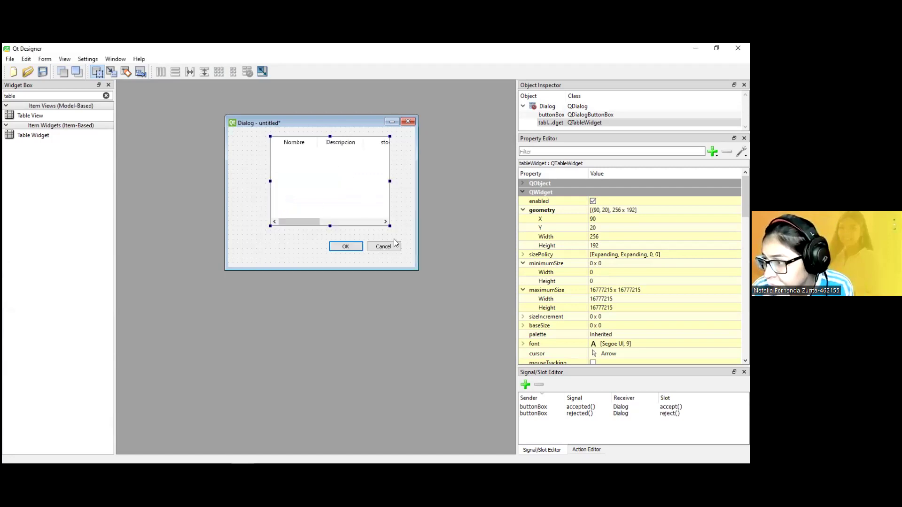
Step: Apply a grid layout to the whole dialog so the table fills its width above the buttons
click(546, 107)
click(227, 74)
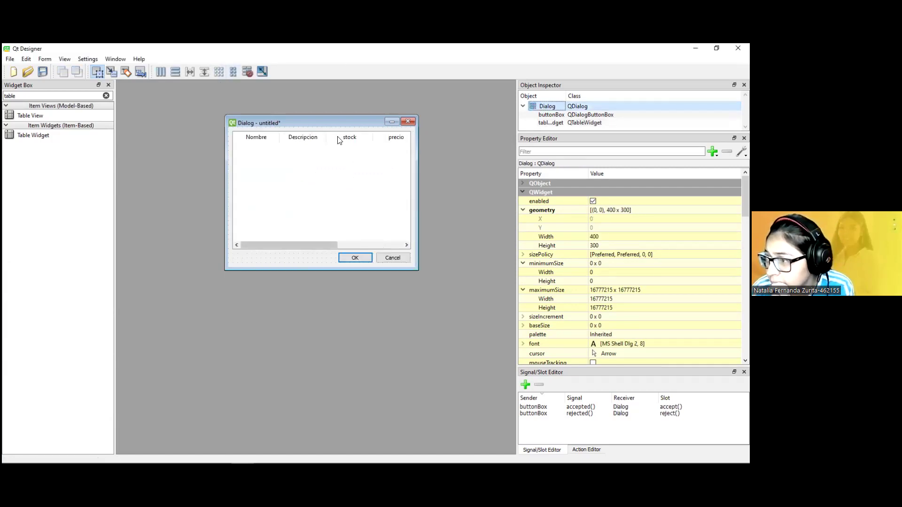
scroll(368, 246, right, 1)
scroll(329, 212, left, 1)
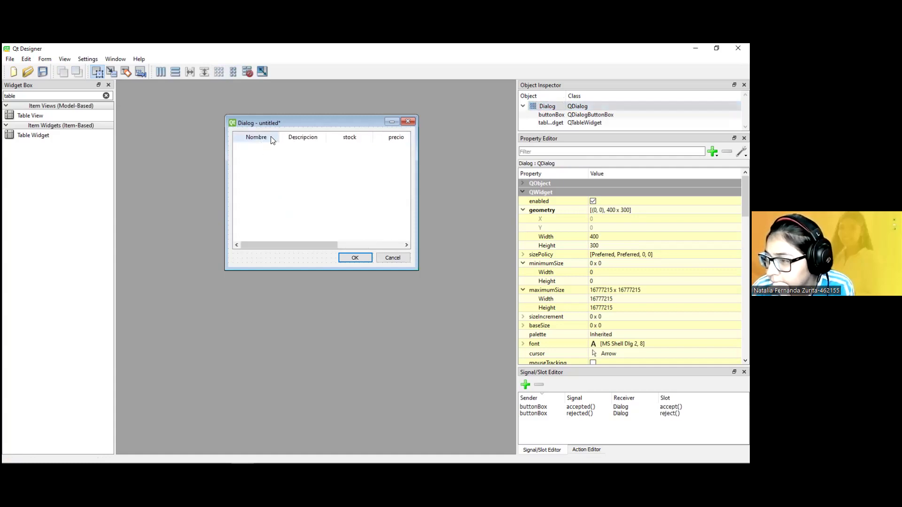
Step: Open the table widget's items for editing and add a row named Shampoo
right_click(271, 139)
click(301, 144)
click(294, 185)
click(263, 312)
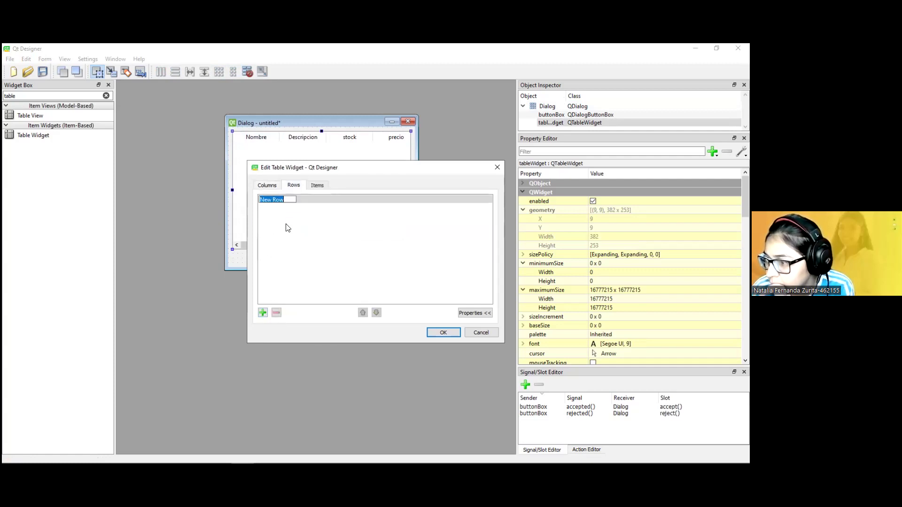
key(BackSpace)
text(Shampoo)
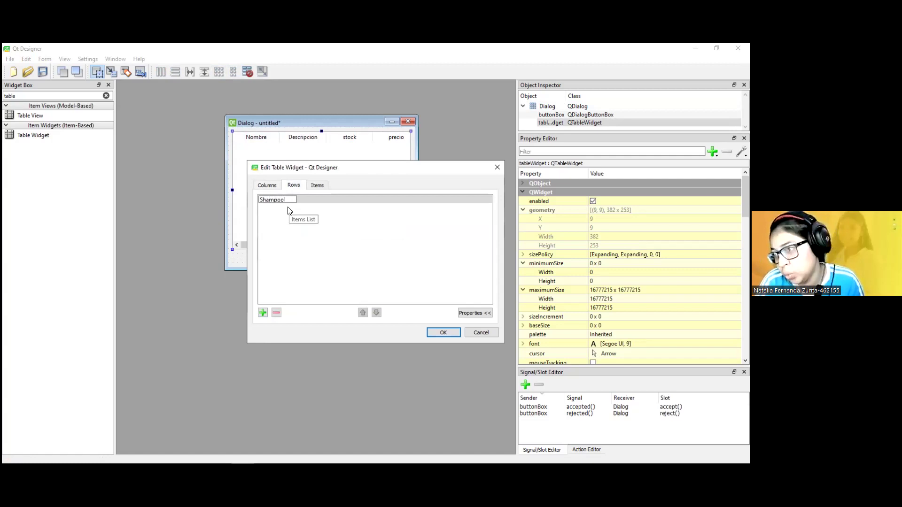
key(Return)
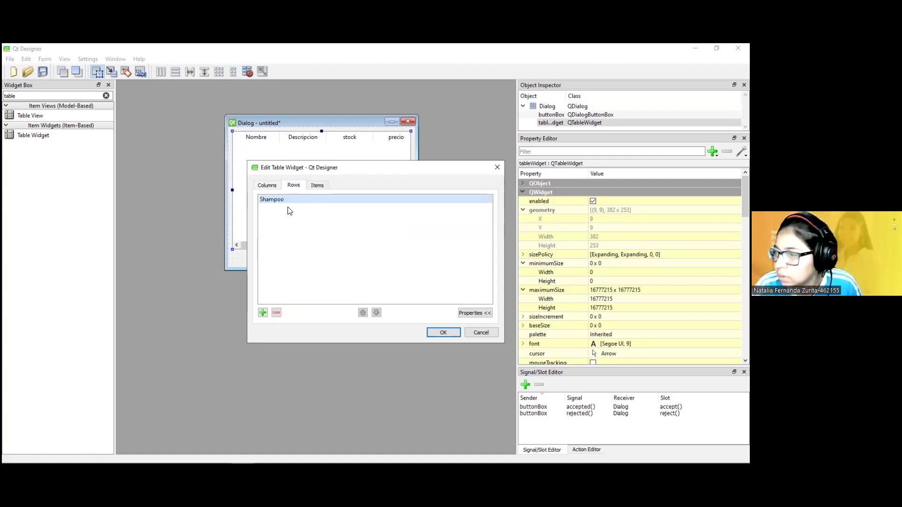
Step: Add a second row named antiCaida to the table widget
click(262, 312)
key(Return)
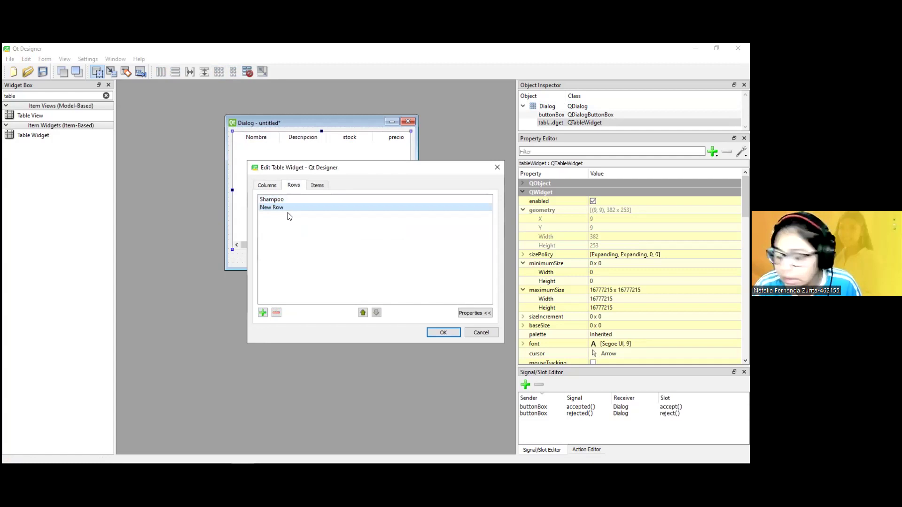
double_click(271, 207)
text(ant)
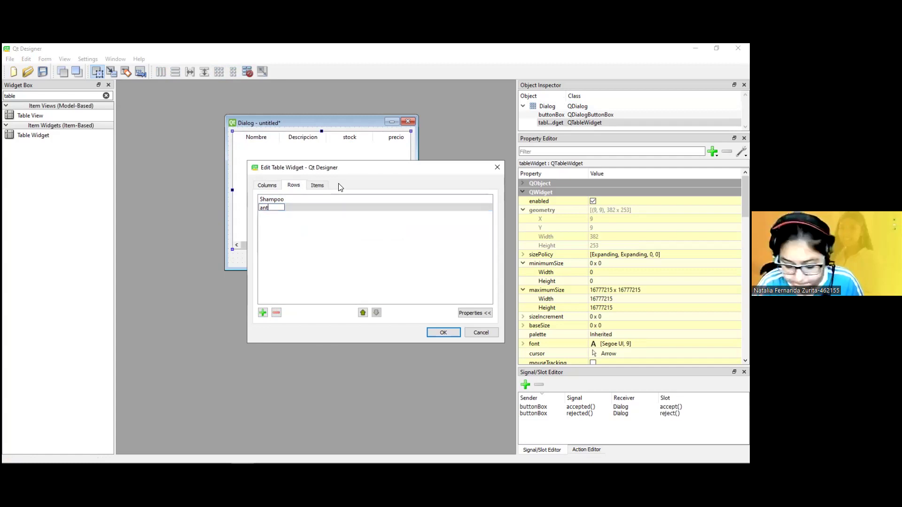
text(aida)
key(Return)
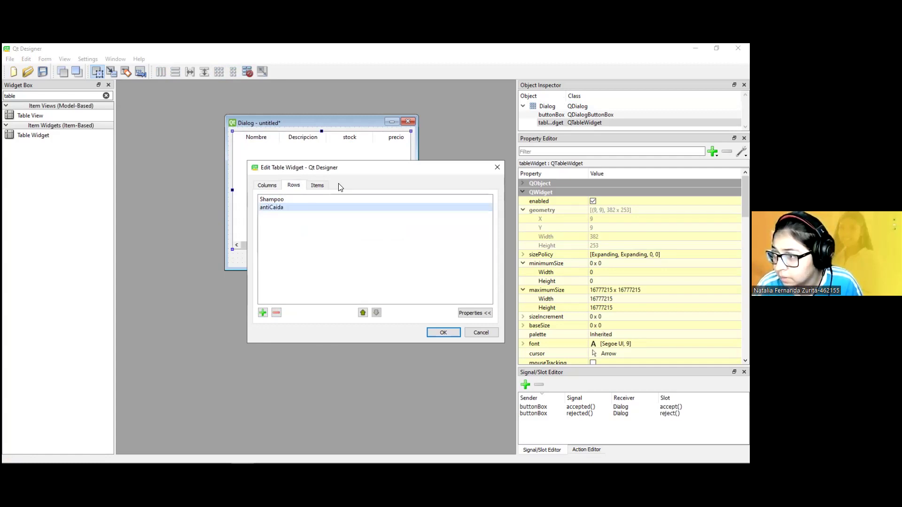
Step: Add three more rows named 10, 300 and 12316456 to the table widget and apply the row changes
click(262, 313)
text(10)
key(Return)
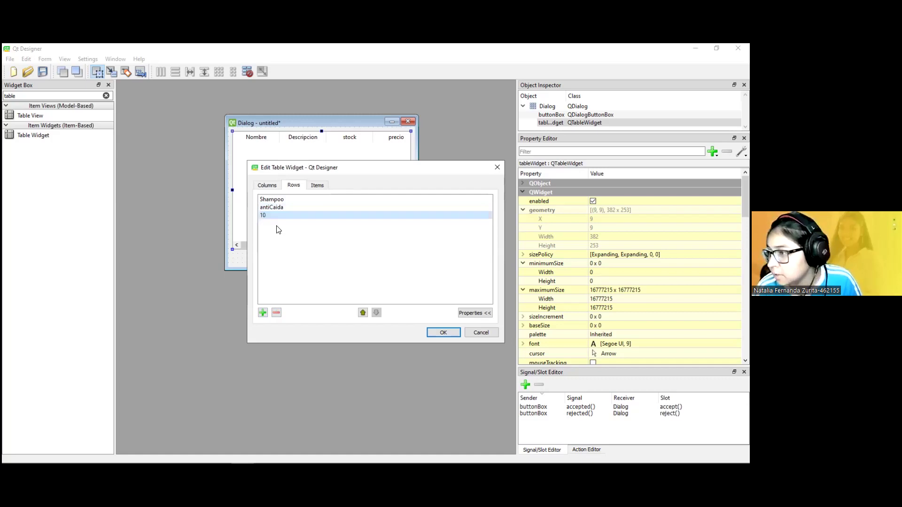
click(262, 313)
text(300)
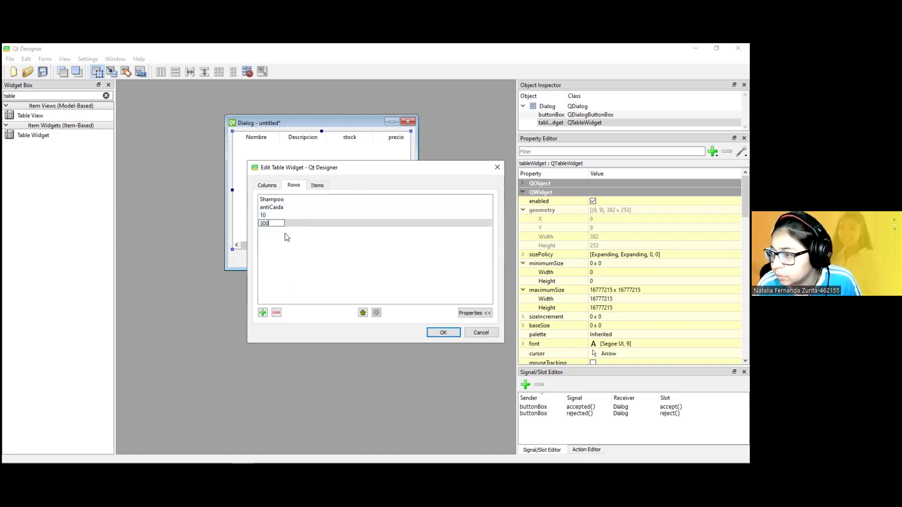
key(Return)
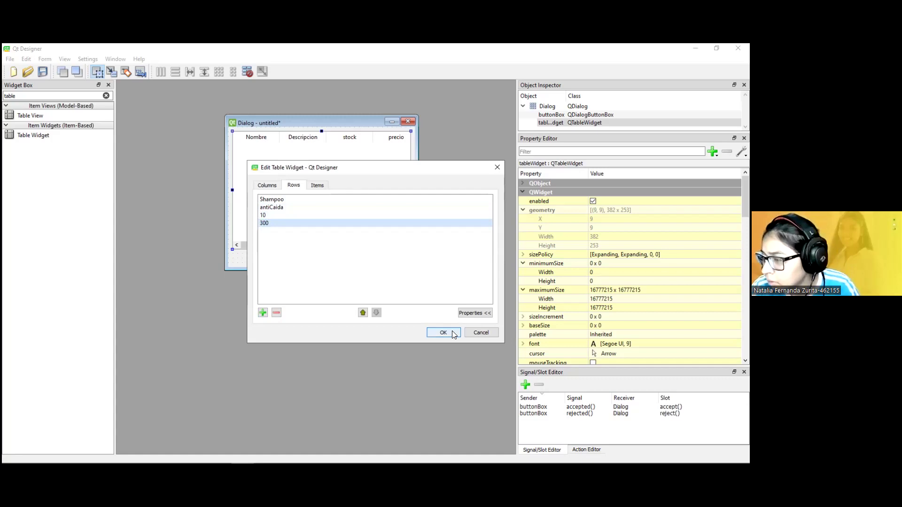
click(263, 313)
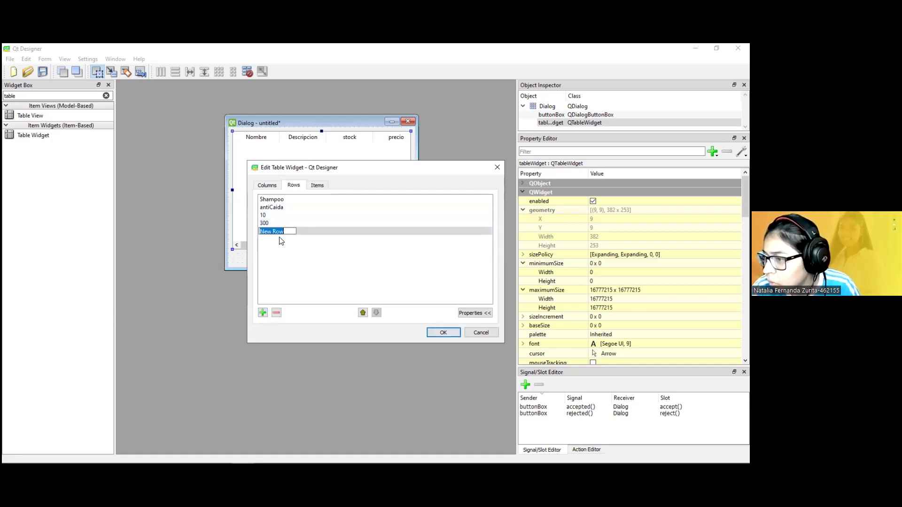
text(12316456)
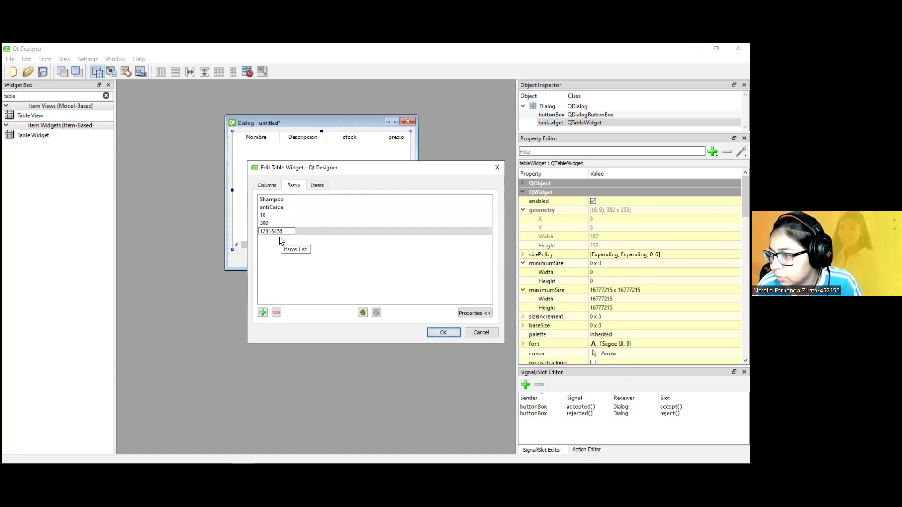
click(438, 331)
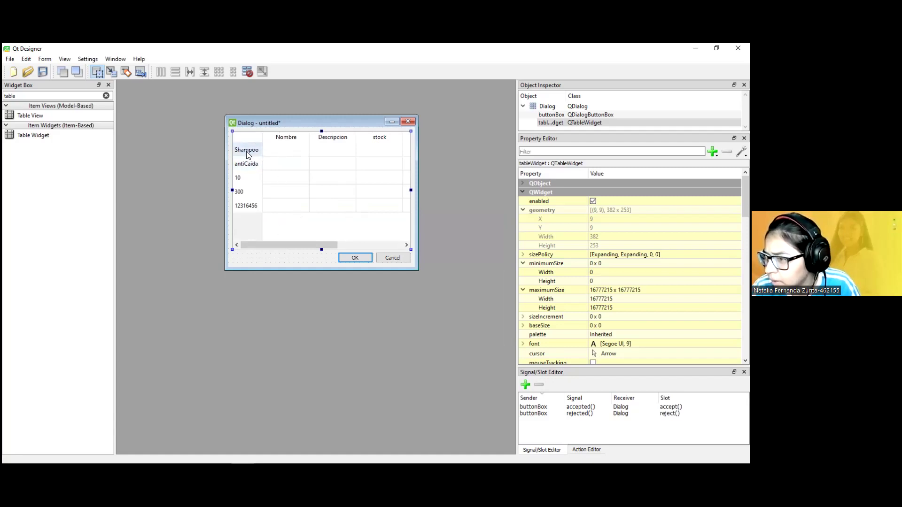
Step: Reopen the table widget's row list and delete all of its rows, from 12316456 up to Shampoo
double_click(248, 155)
click(293, 185)
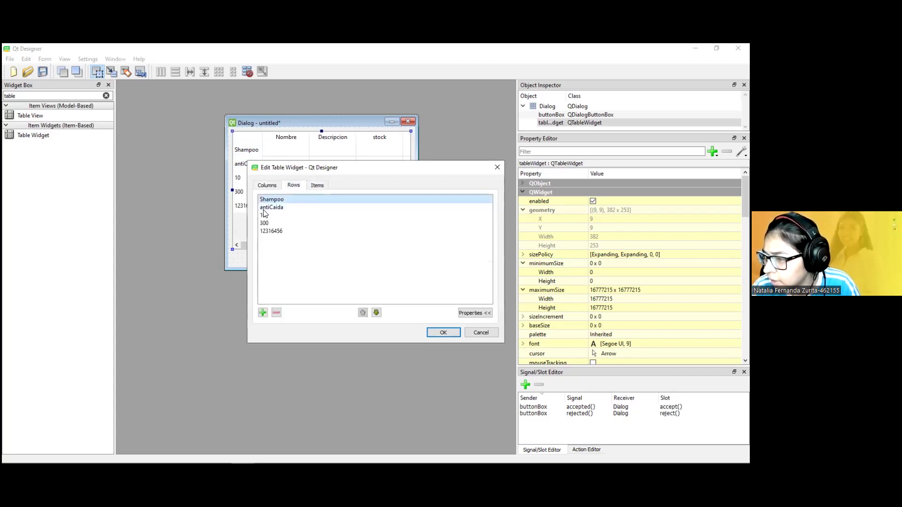
click(278, 233)
click(276, 313)
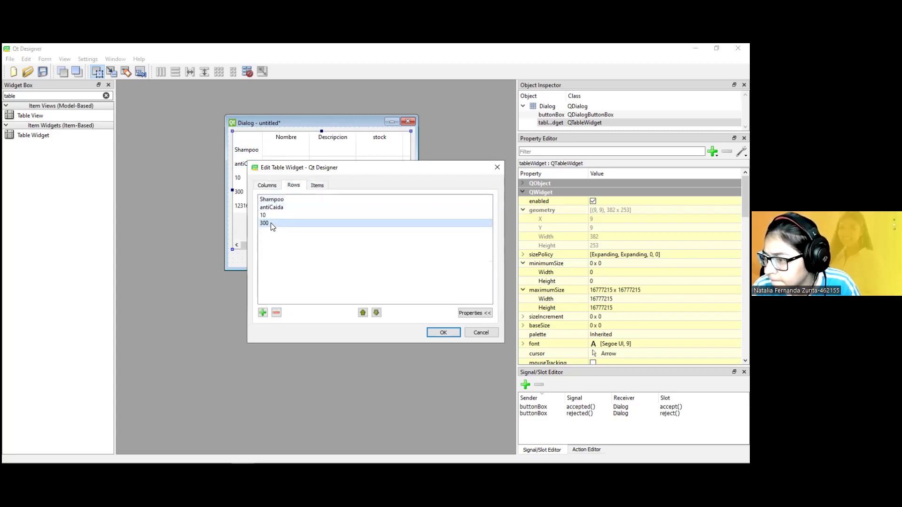
click(276, 313)
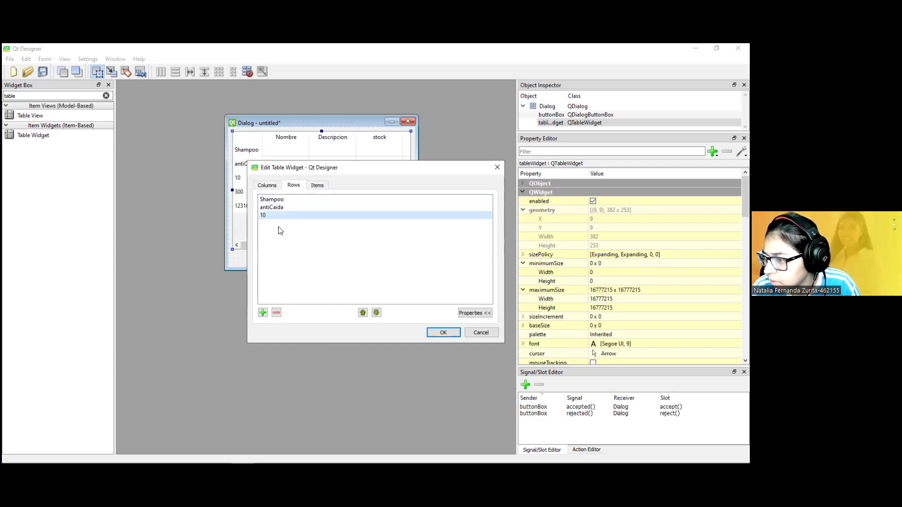
click(276, 313)
click(277, 312)
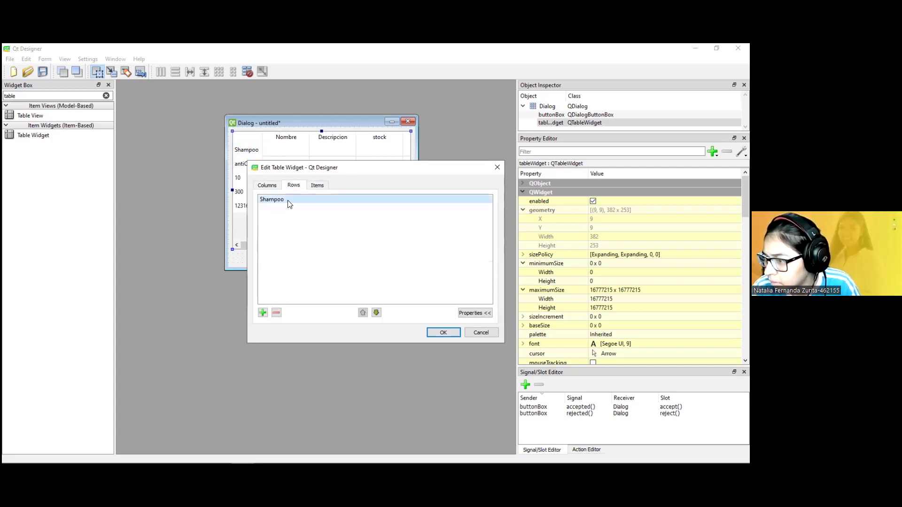
click(276, 312)
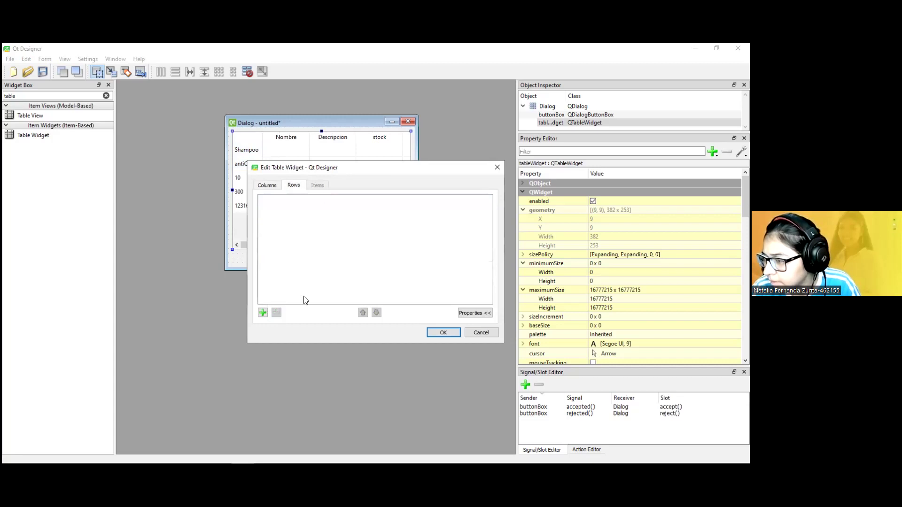
Step: Add a single row named 1 to the table widget and apply the row changes
click(263, 312)
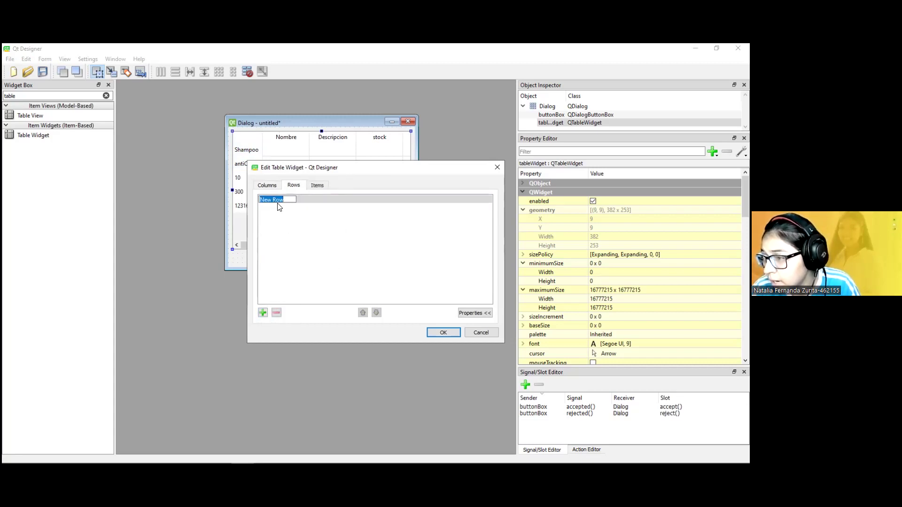
text(1)
key(Return)
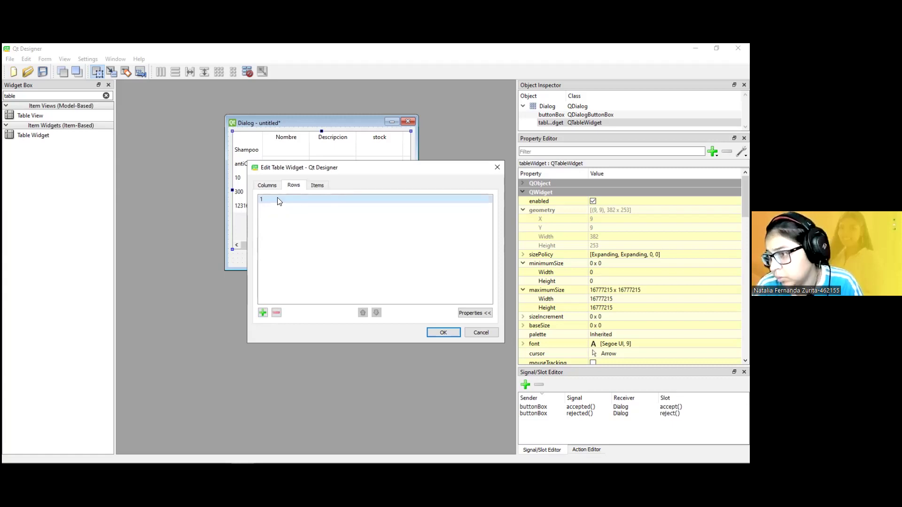
click(441, 332)
Step: In the table widget's row 1, enter shampoo as the Nombre and anticaida as the Descripcion
double_click(263, 151)
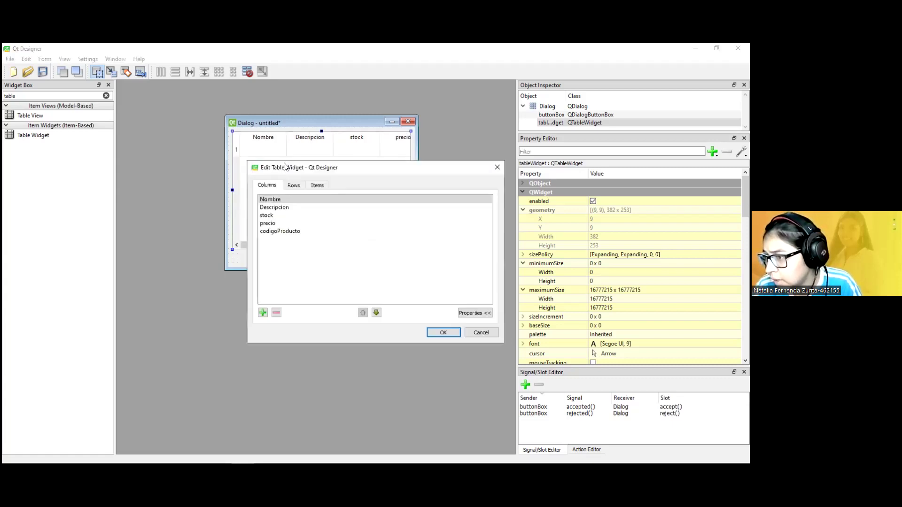
click(317, 185)
double_click(295, 214)
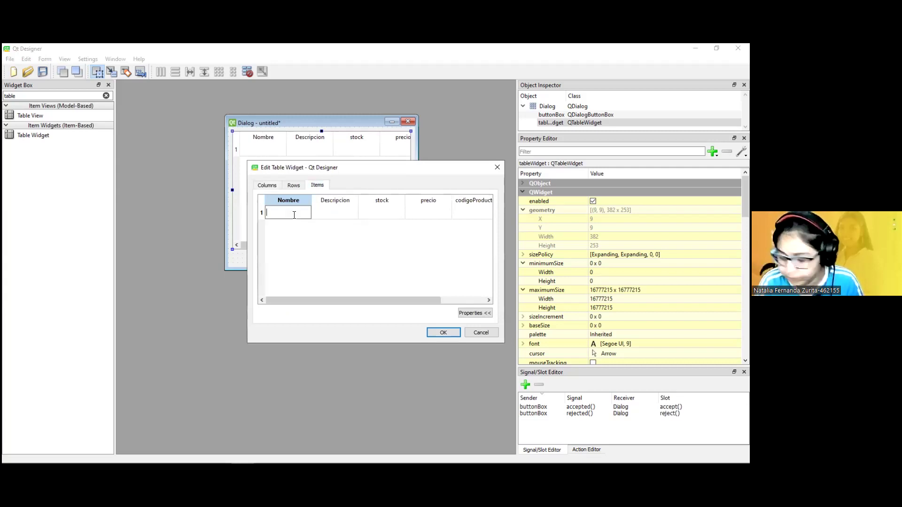
text(shapoo)
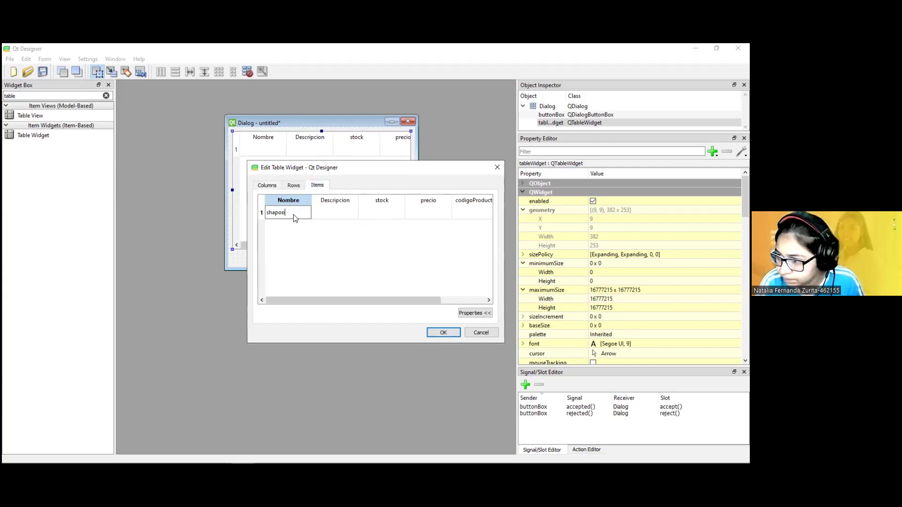
key(Tab)
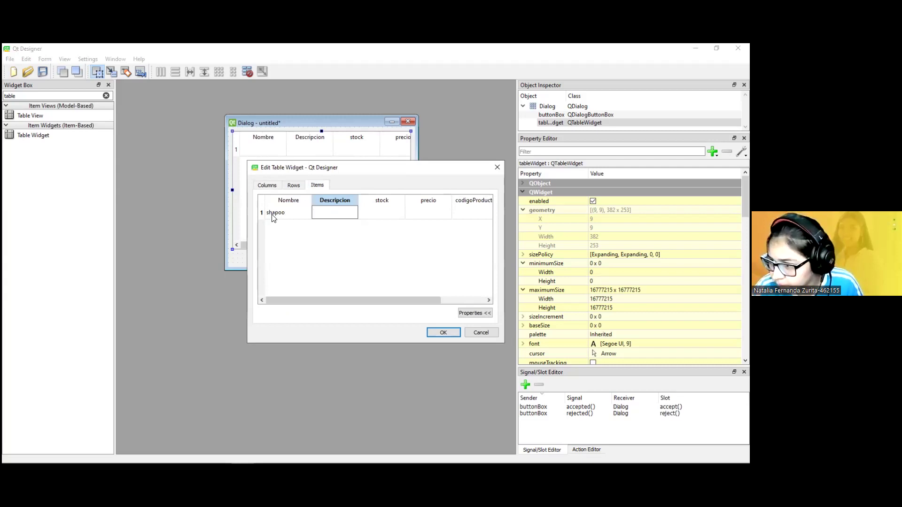
double_click(275, 213)
text(m)
click(333, 213)
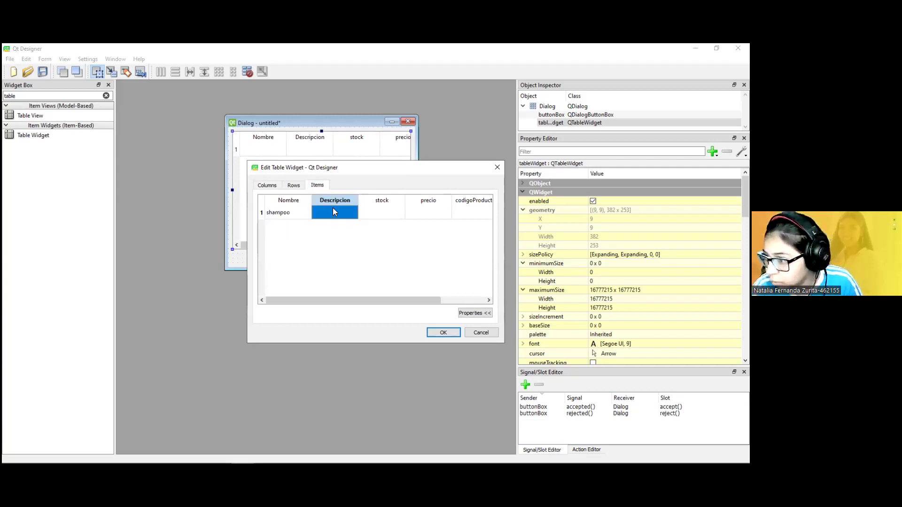
text(anti)
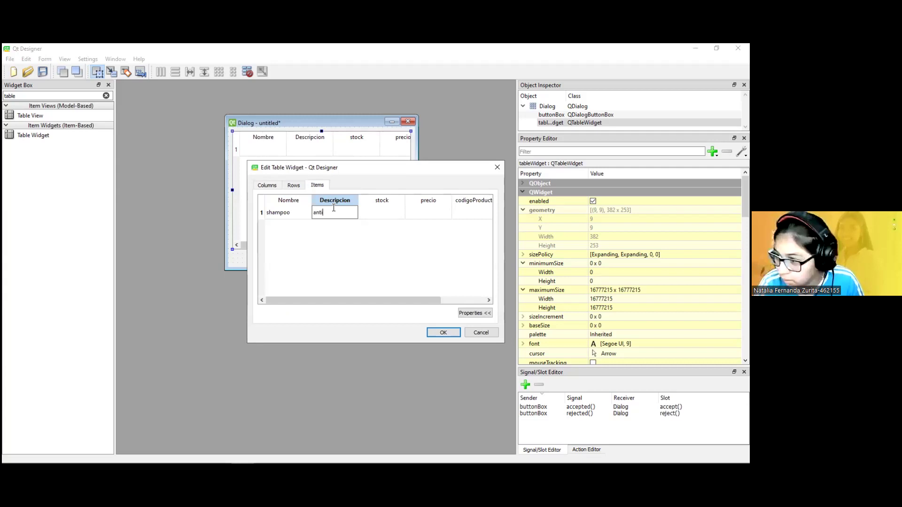
text(caida)
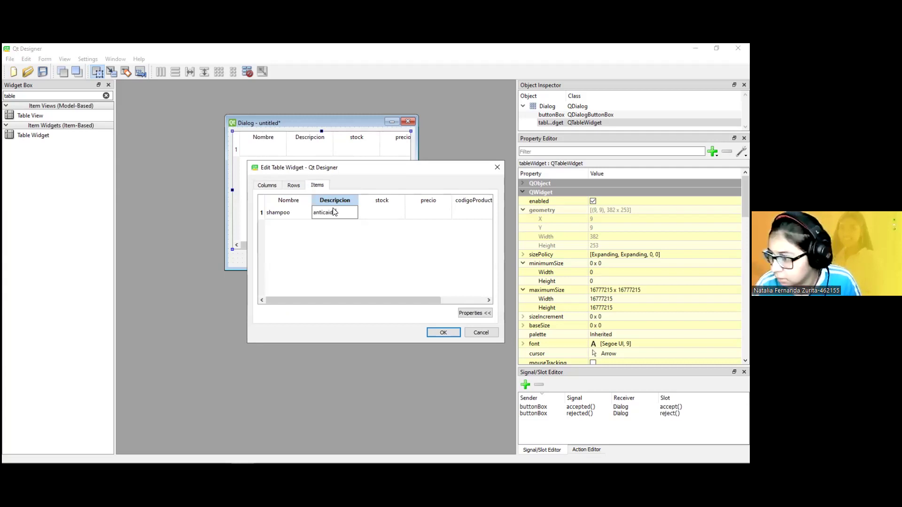
Step: Fill the rest of row 1 with stock 3, precio 300 and codigoProducto 124564, and apply the item changes
key(Tab)
key(Tab)
text(300)
key(Tab)
text(124564)
click(436, 330)
Step: Review the product row across all table columns from Nombre to codigoProducto, leaving the table's contents as they are
drag(314, 240, 384, 240)
click(298, 242)
click(376, 243)
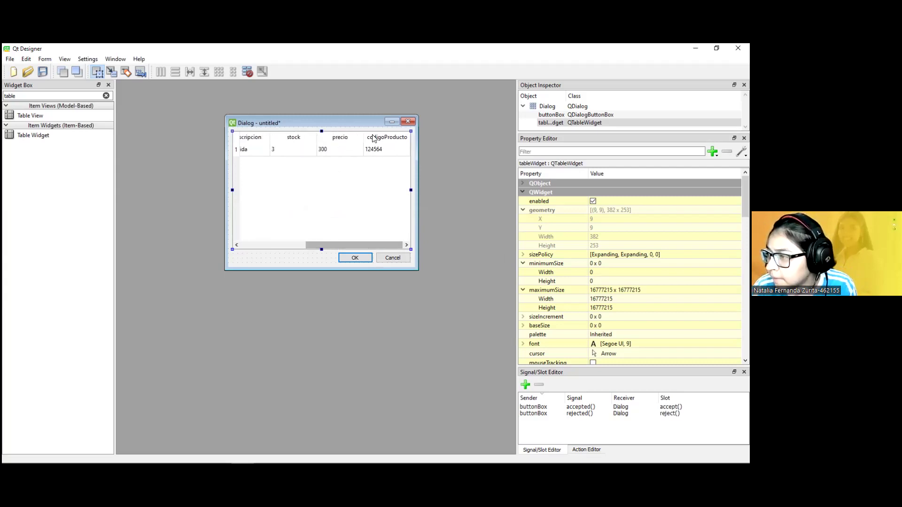
click(301, 245)
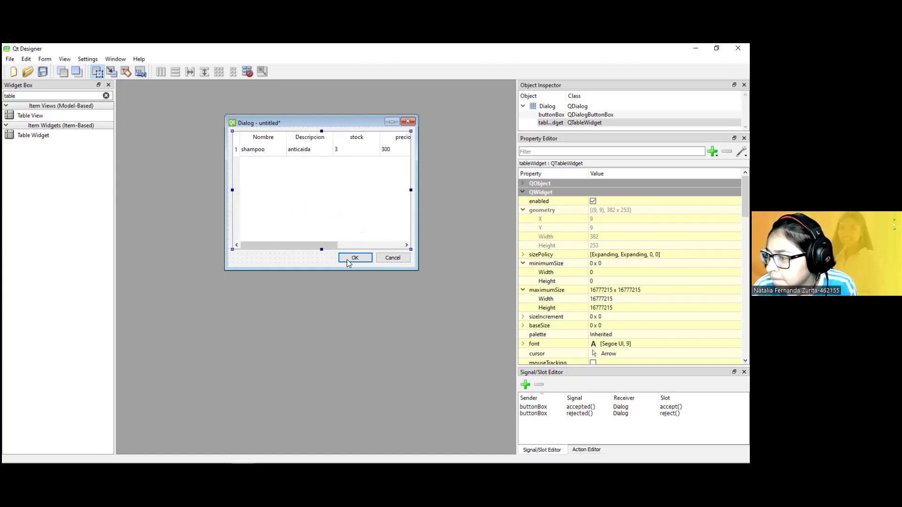
double_click(259, 154)
click(498, 167)
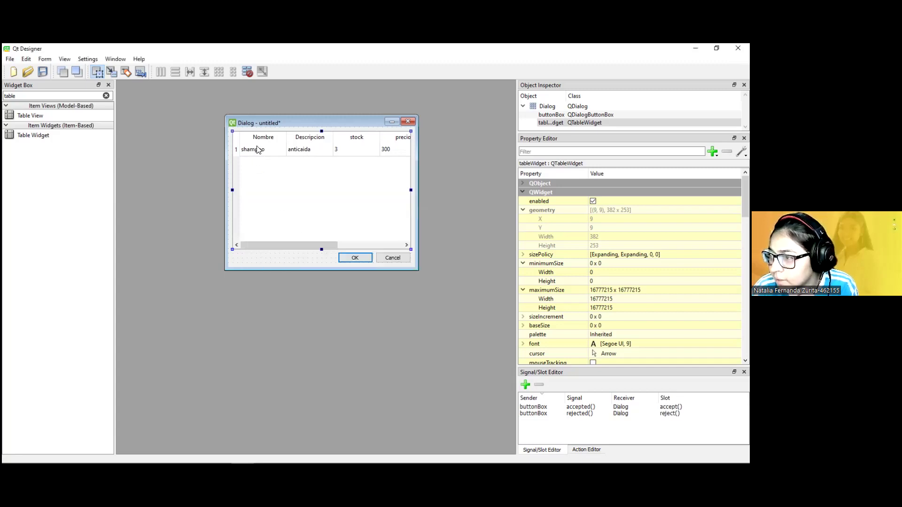
double_click(257, 150)
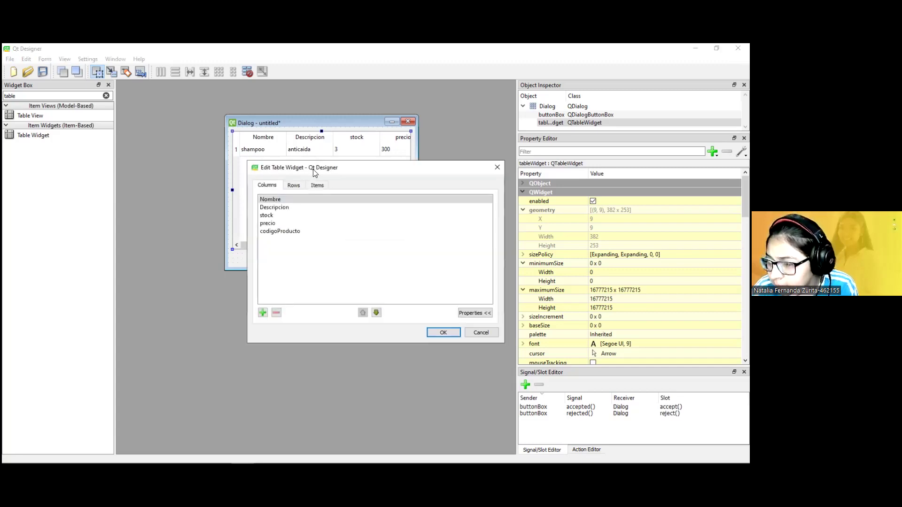
click(498, 168)
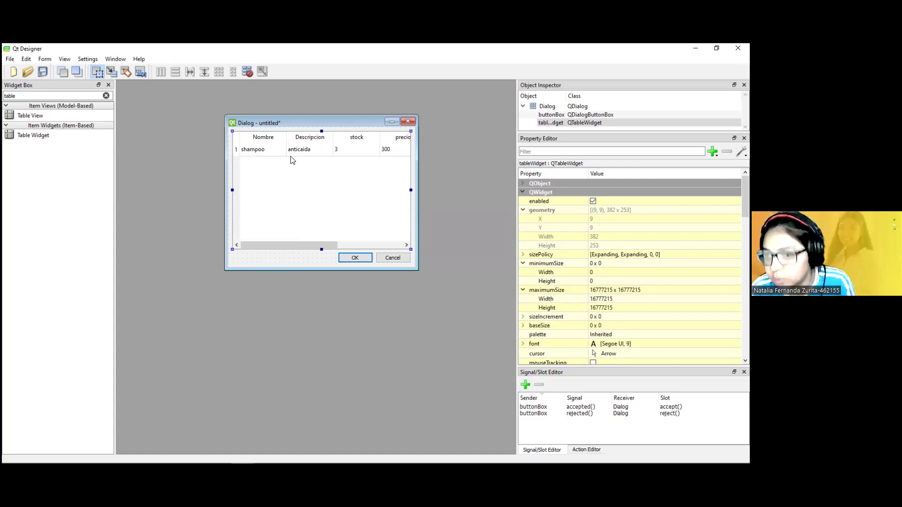
drag(310, 244, 403, 245)
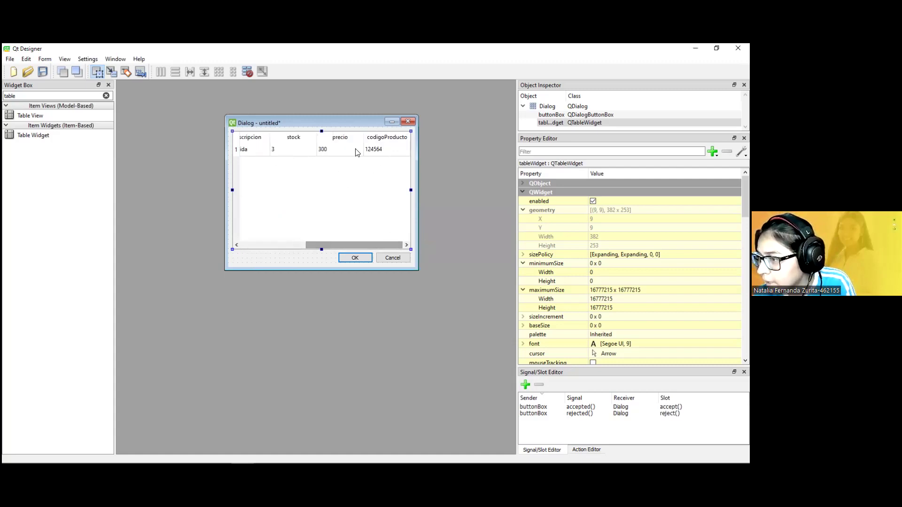
Step: Add a column named Editar directly after Nombre in the table widget's column list
double_click(278, 215)
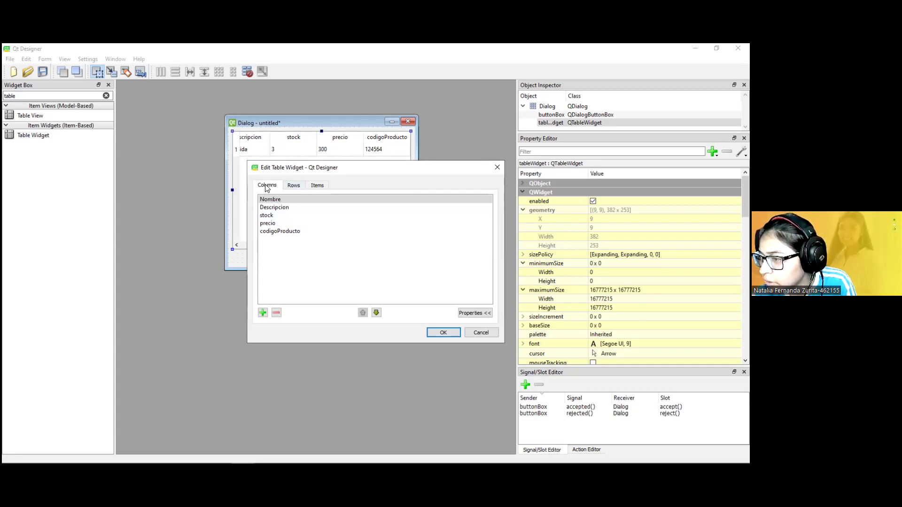
click(262, 312)
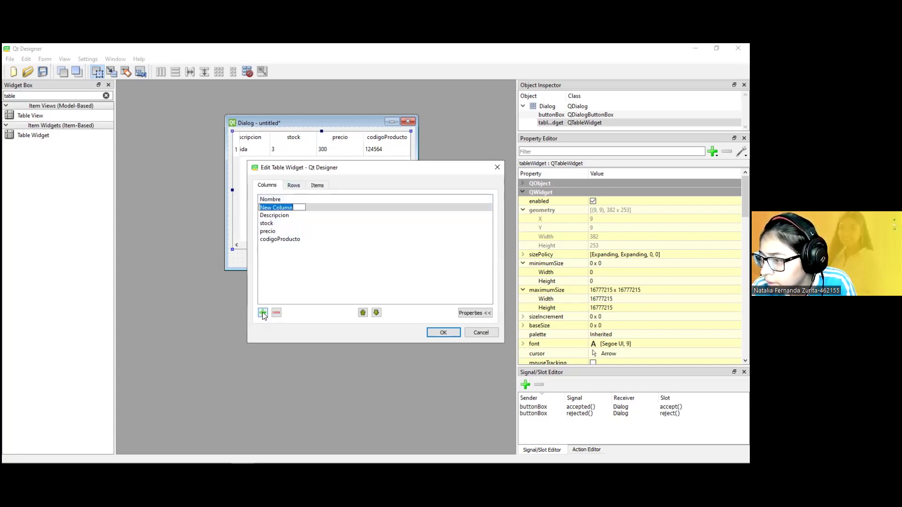
double_click(296, 208)
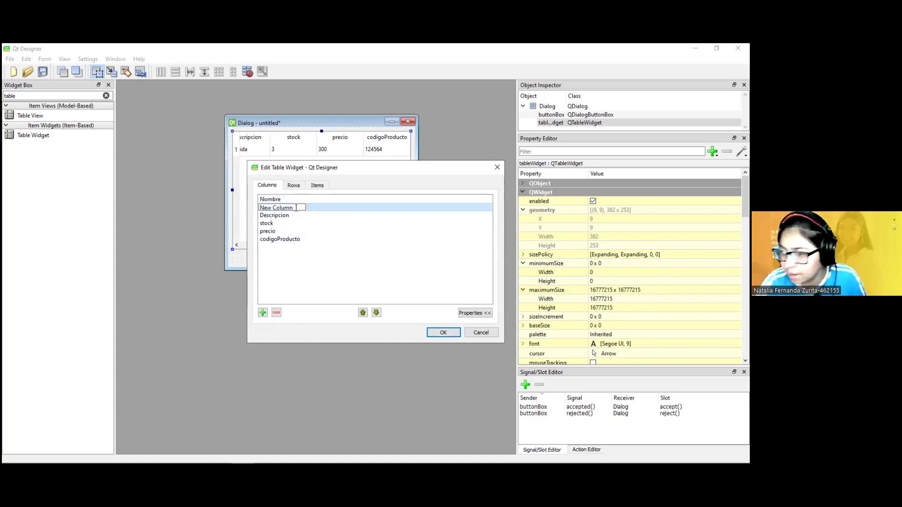
key(BackSpace)
key(BackSpace)
key(BackSpace)
key(BackSpace)
key(BackSpace)
key(BackSpace)
key(BackSpace)
key(BackSpace)
key(BackSpace)
key(BackSpace)
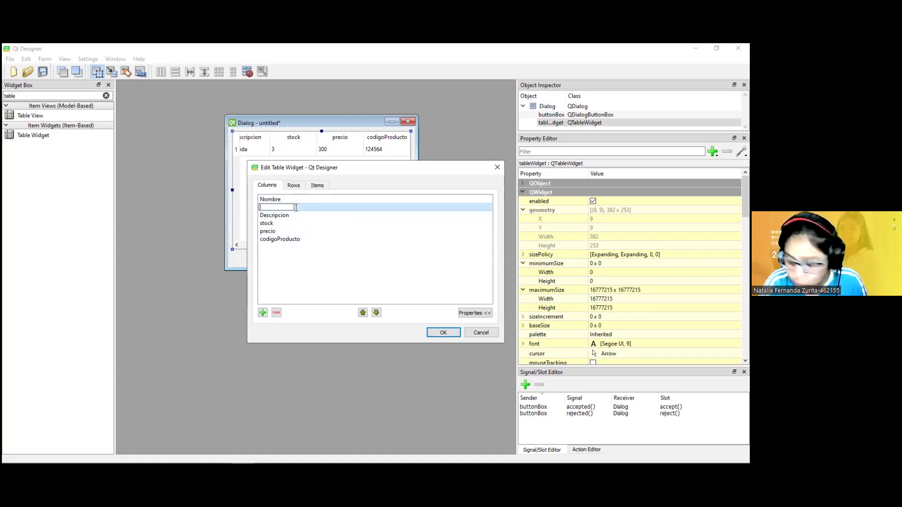
text(bon)
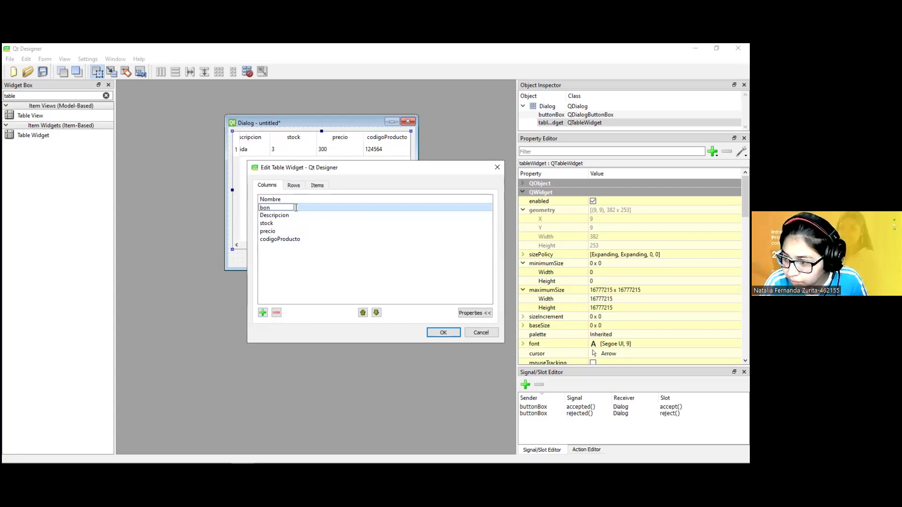
key(BackSpace)
key(BackSpace)
key(BackSpace)
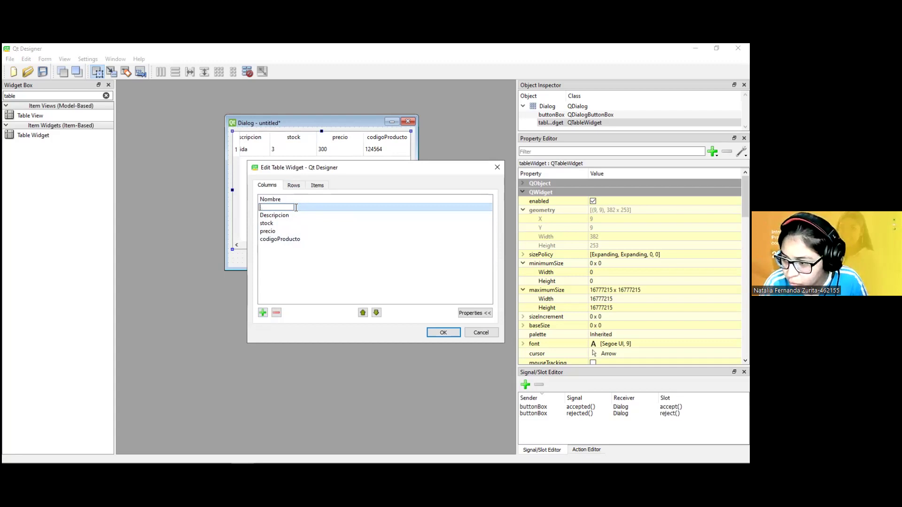
text(Ed)
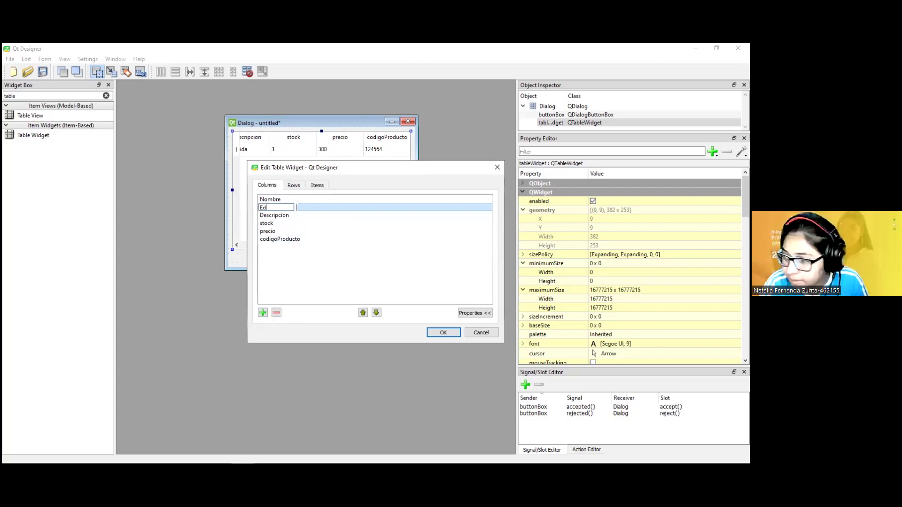
text(itar)
key(Return)
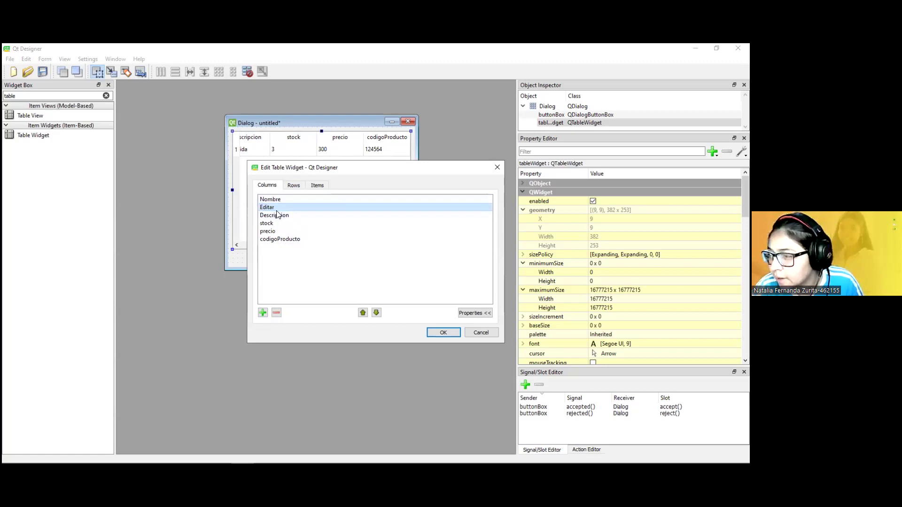
Step: Add a column named eliminar after Editar, apply the column changes, and check the table across its full width
click(263, 312)
text(elim)
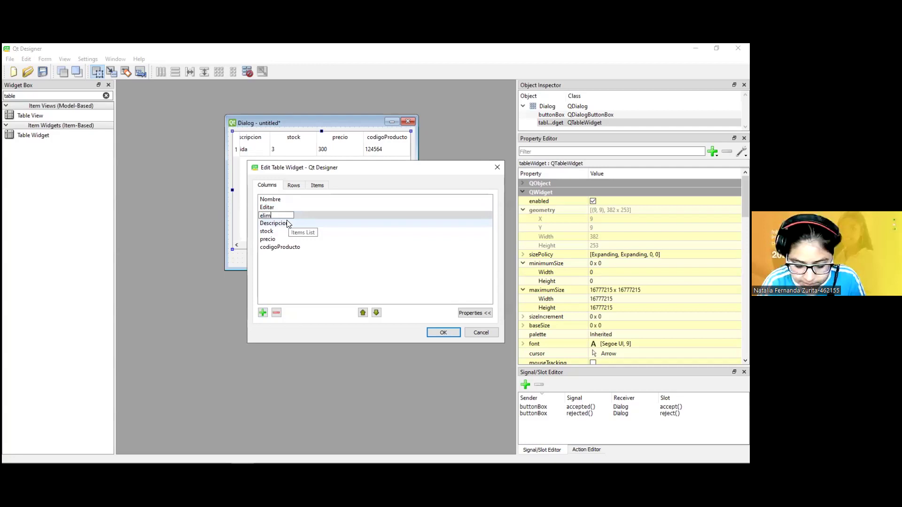
text(inar)
key(Return)
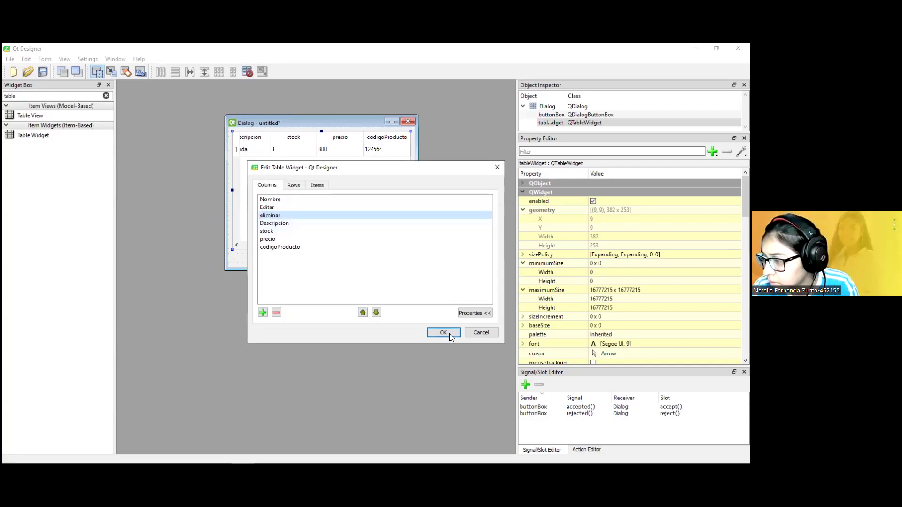
key(Return)
drag(344, 242, 263, 243)
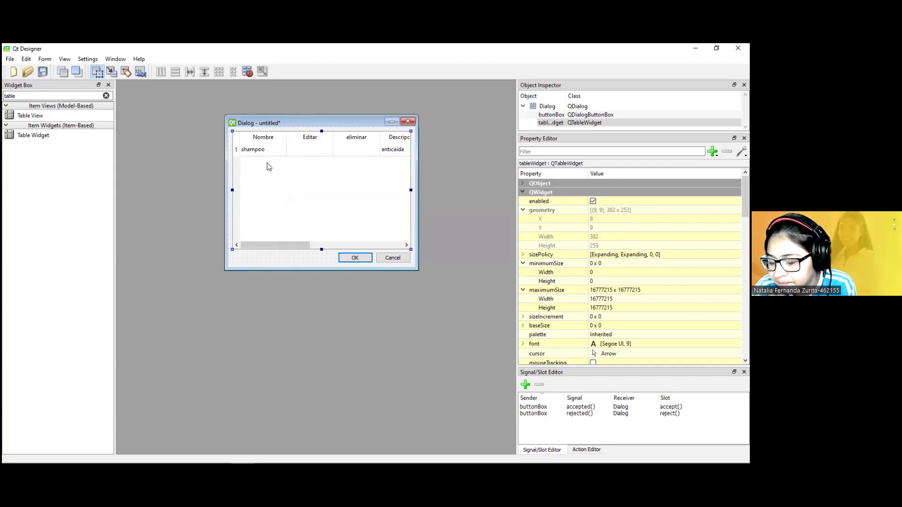
drag(285, 245, 312, 245)
drag(371, 257, 384, 235)
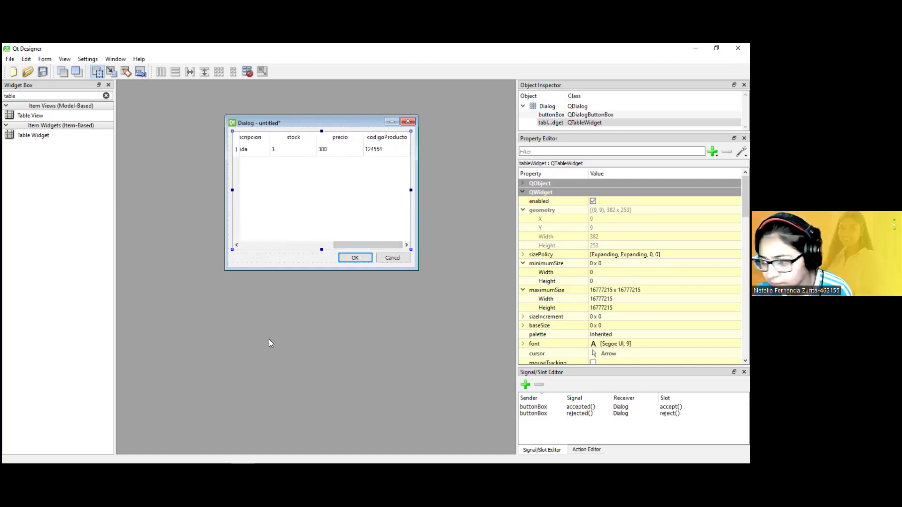
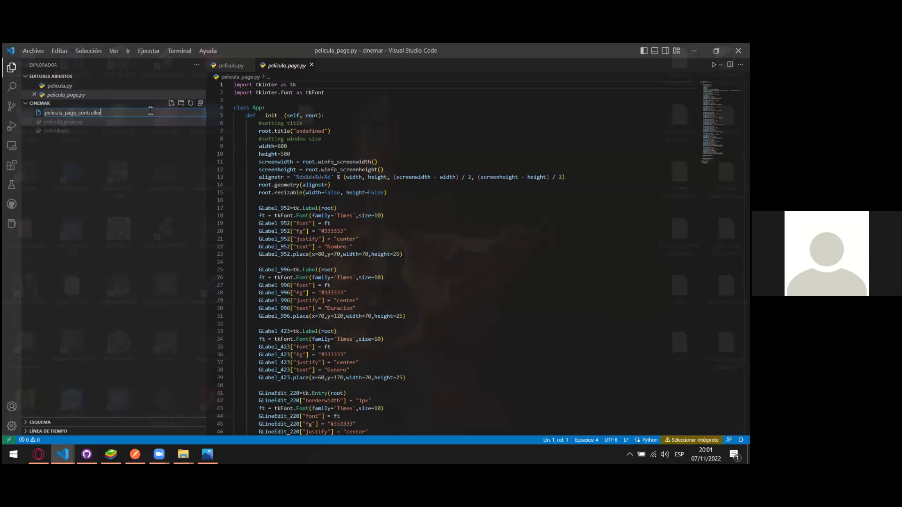
Step: In Visual Studio Code, create the file pelicula_page_controller.py in the cinemar folder
text(.py)
key(Return)
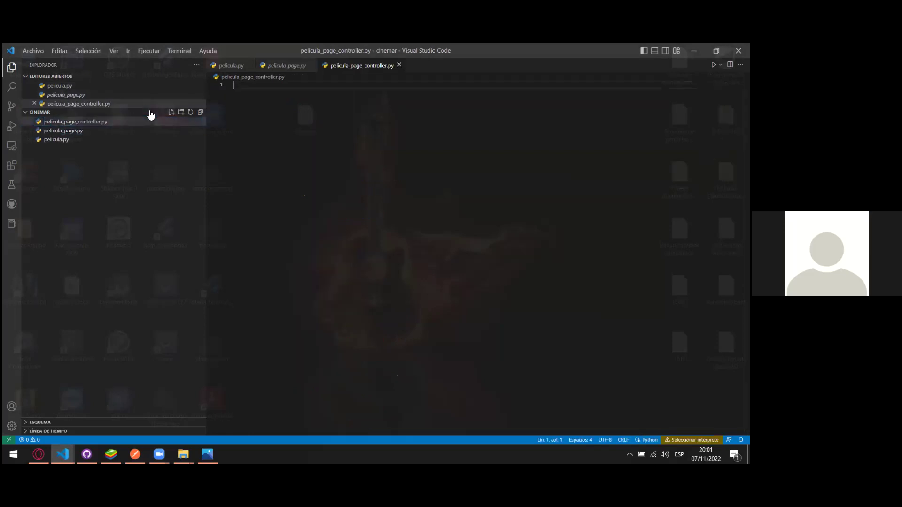
Step: Examine how the cinemar project is divided between pelicula.py, pelicula_page.py and pelicula_page_controller.py
click(105, 131)
click(104, 139)
click(108, 130)
click(113, 123)
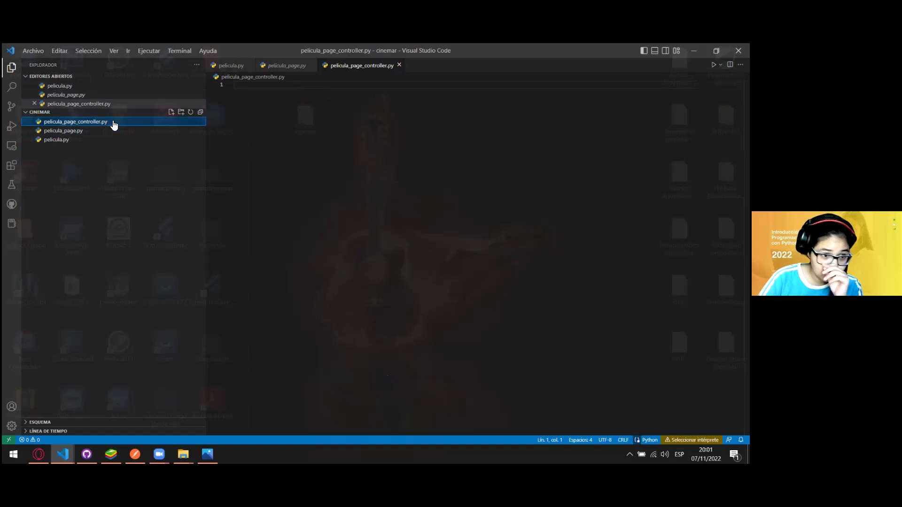
click(96, 132)
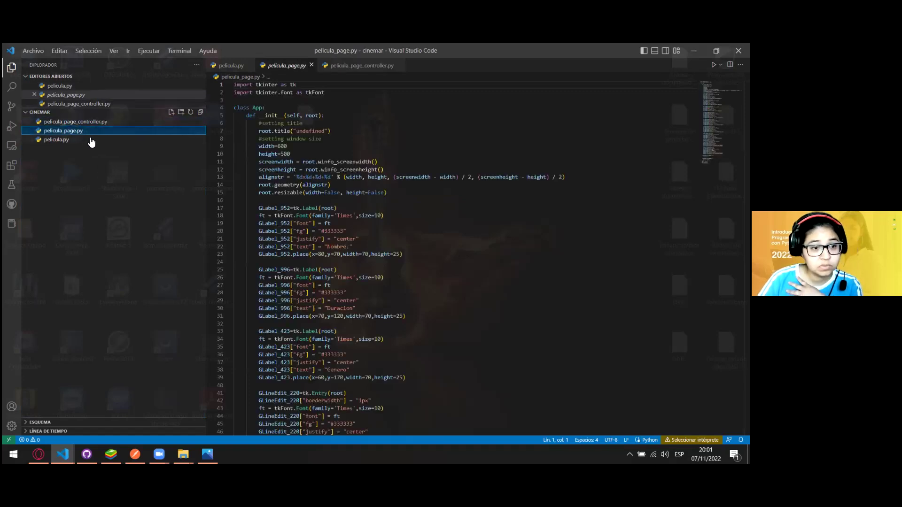
click(88, 140)
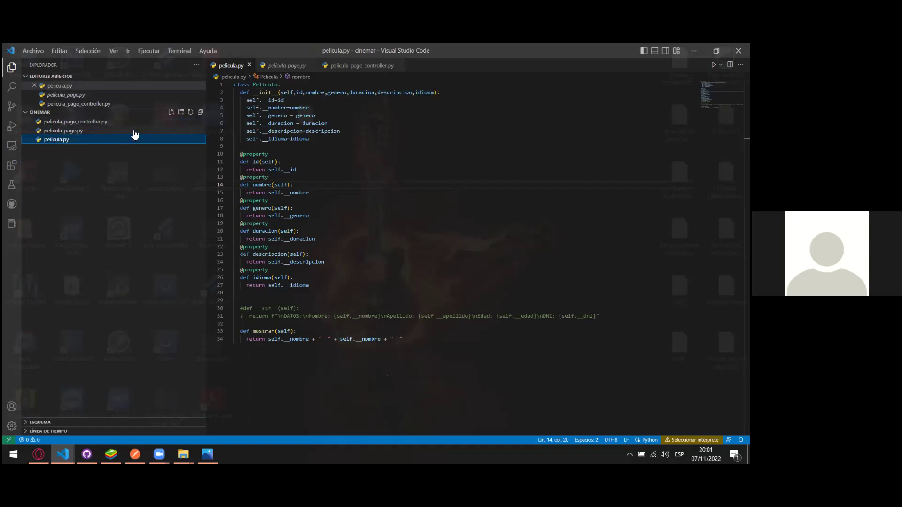
click(90, 131)
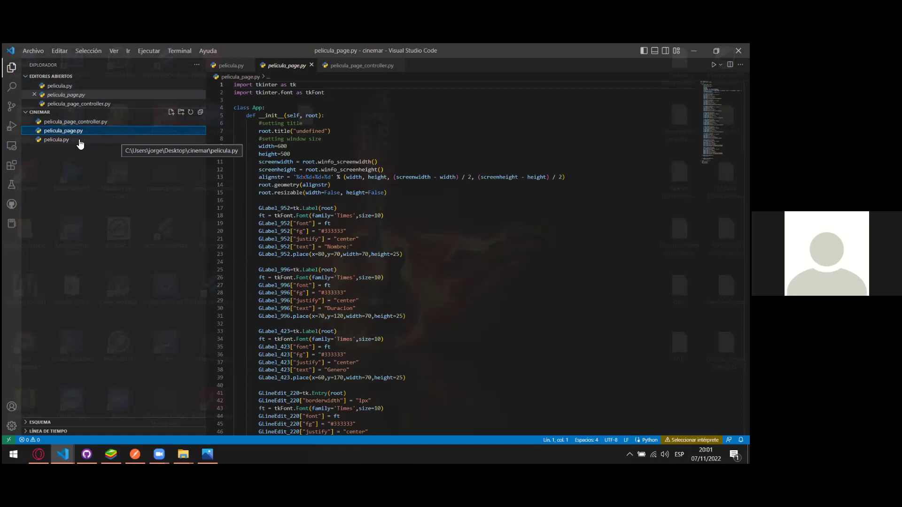
click(80, 144)
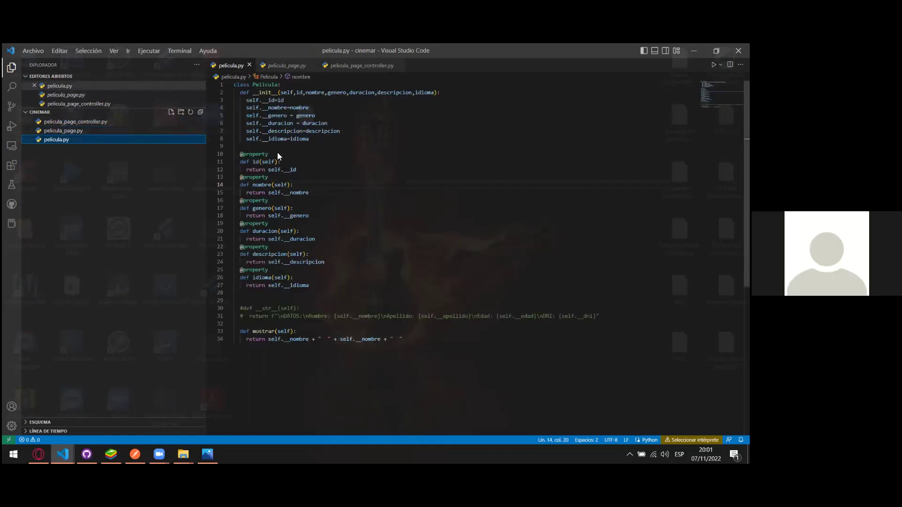
click(89, 131)
click(90, 122)
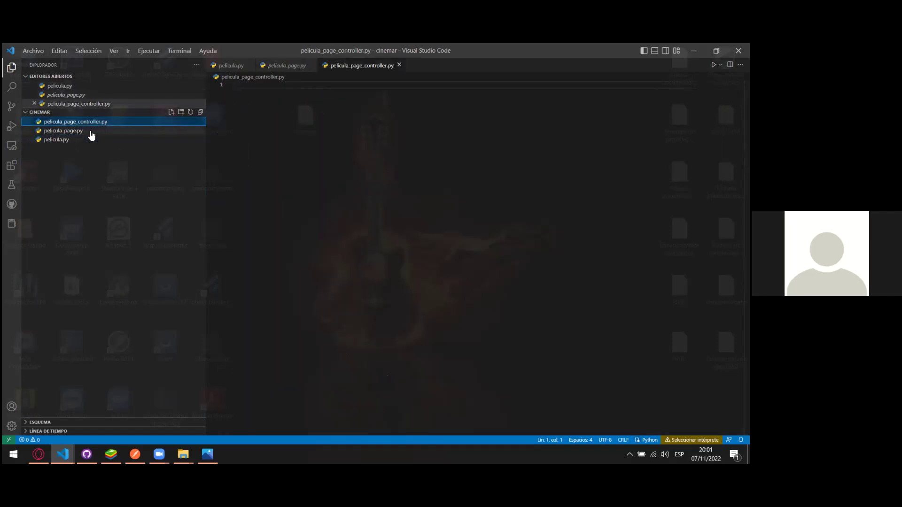
Step: Try to run pelicula_page.py as a Python file, then check the interpreter choices and close them without selecting one
click(94, 131)
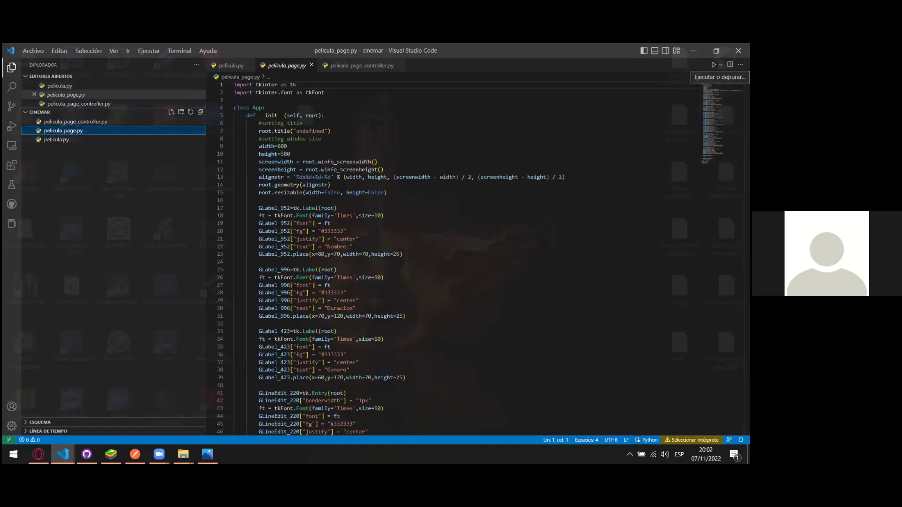
click(721, 64)
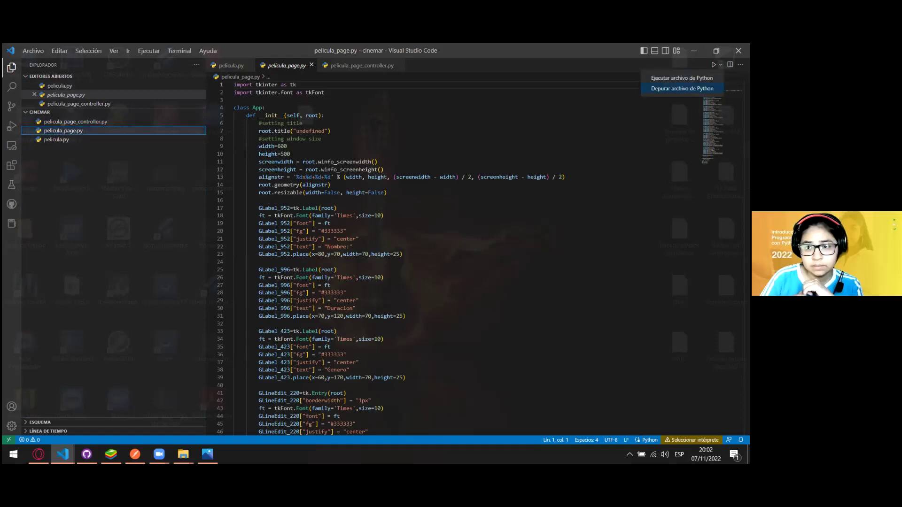
click(682, 78)
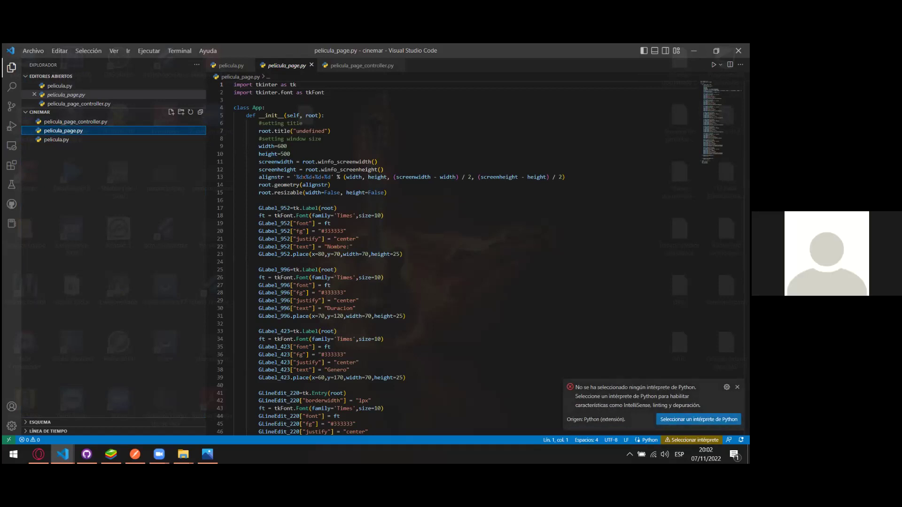
click(698, 420)
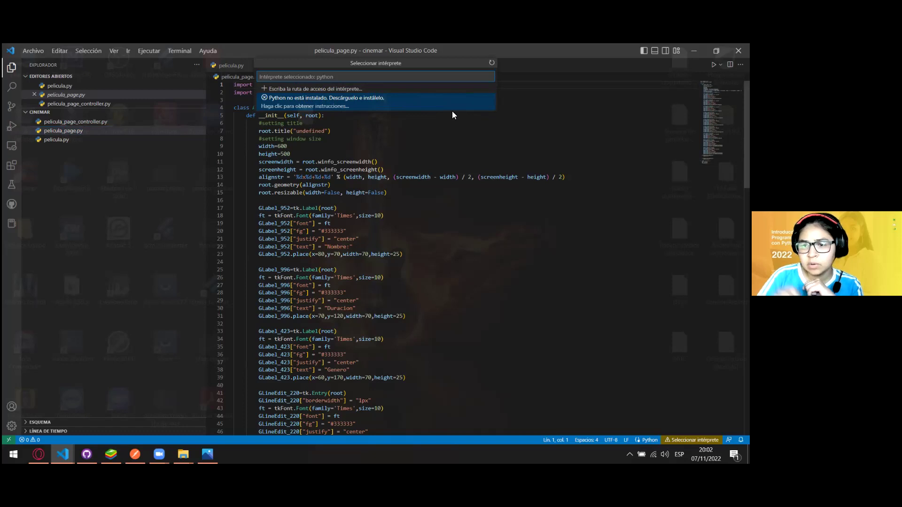
click(334, 185)
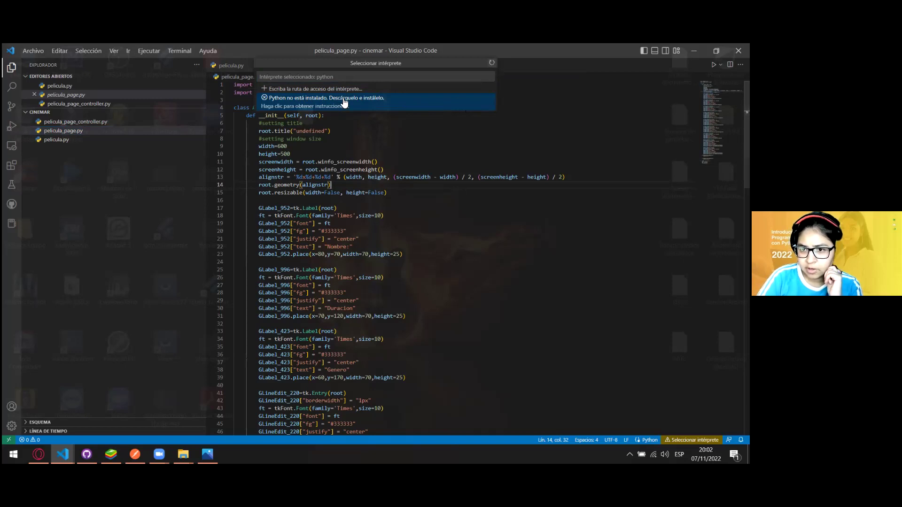
click(491, 208)
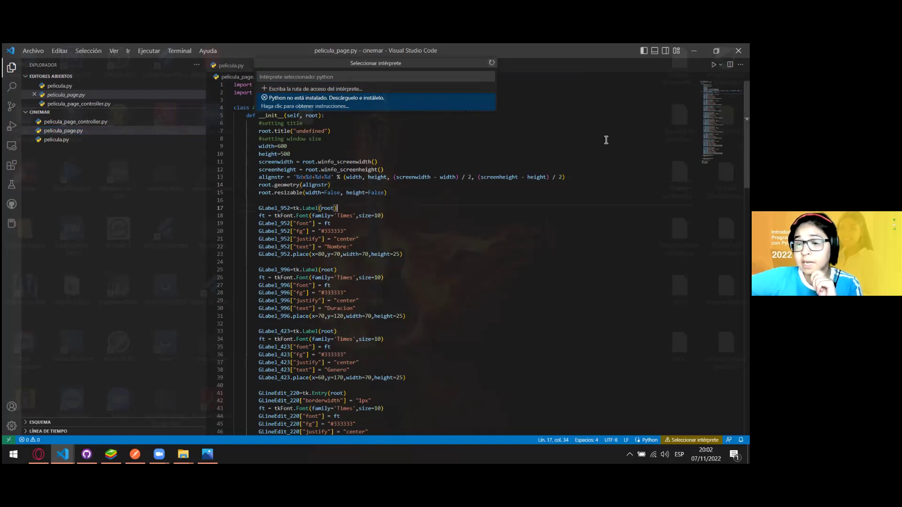
key(Escape)
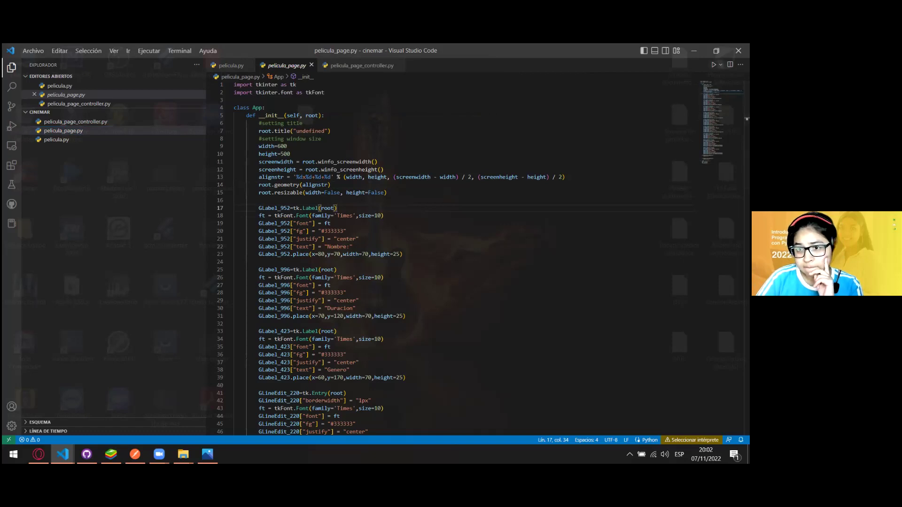
Step: Retry running pelicula_page.py, reopen the Python interpreter choices and dismiss them
click(721, 64)
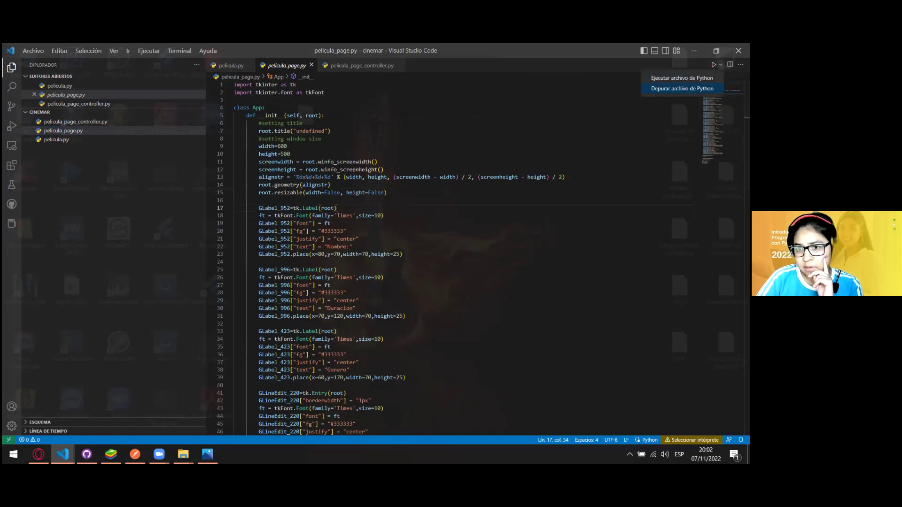
key(Up)
key(Return)
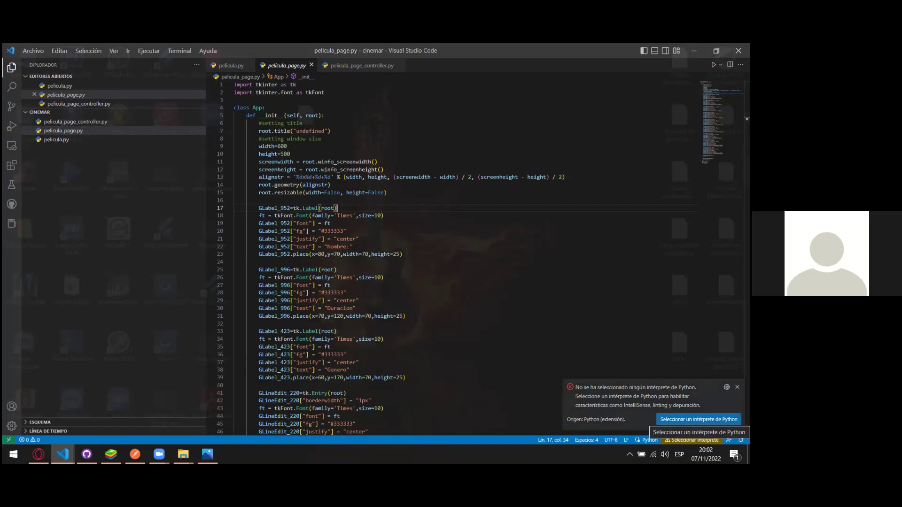
click(698, 419)
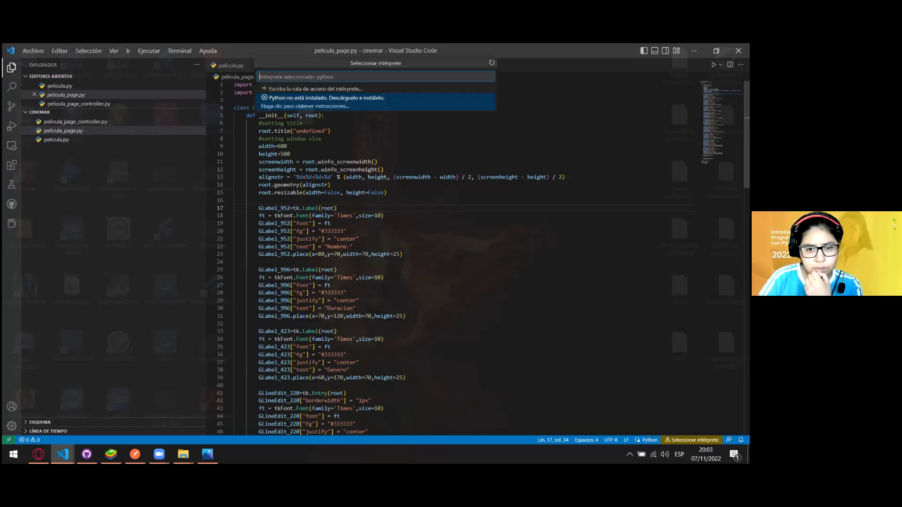
click(544, 156)
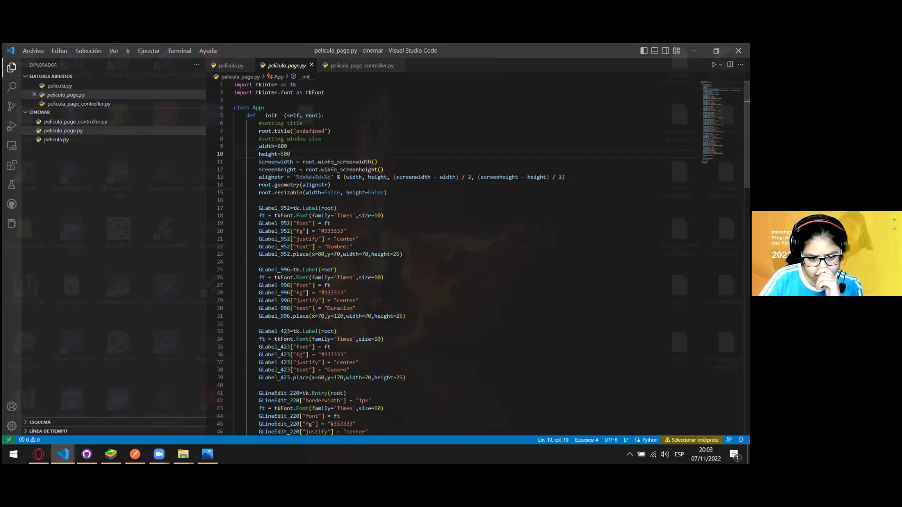
Step: Try once more to execute the pelicula_page.py file and dismiss the interpreter notification
click(721, 64)
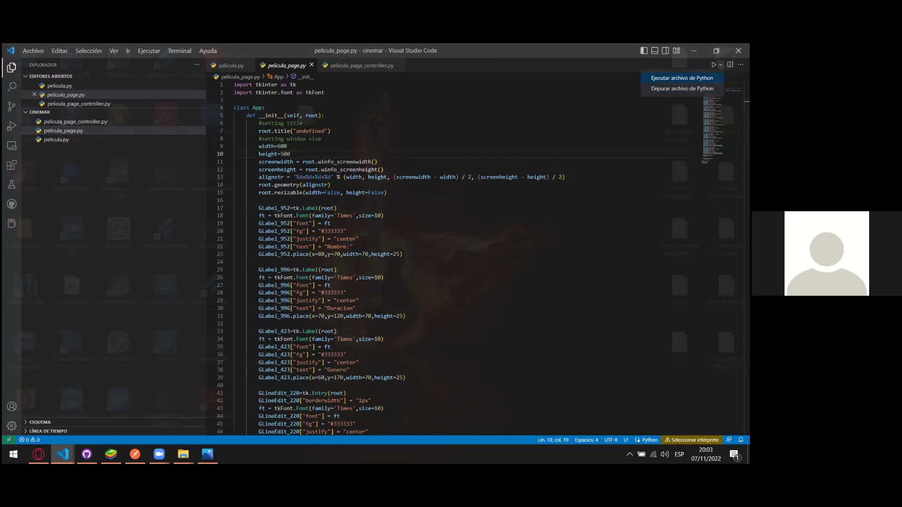
click(682, 78)
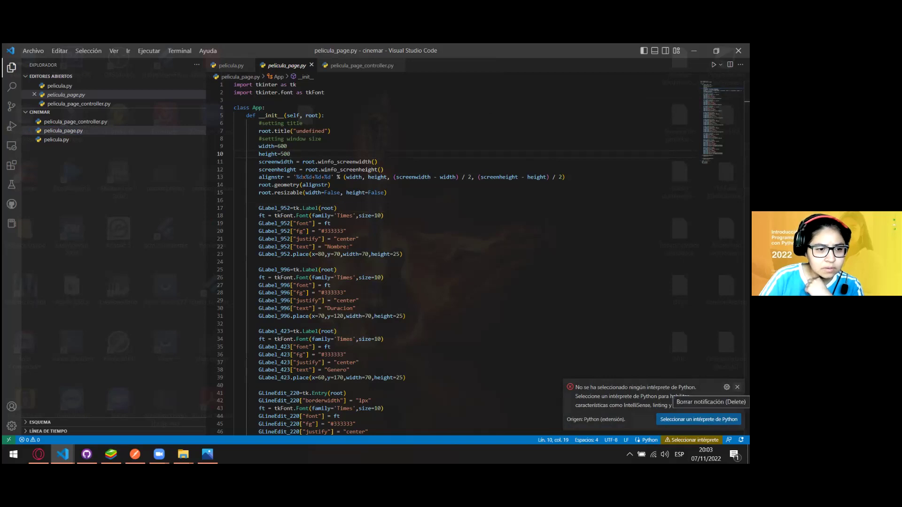
click(737, 387)
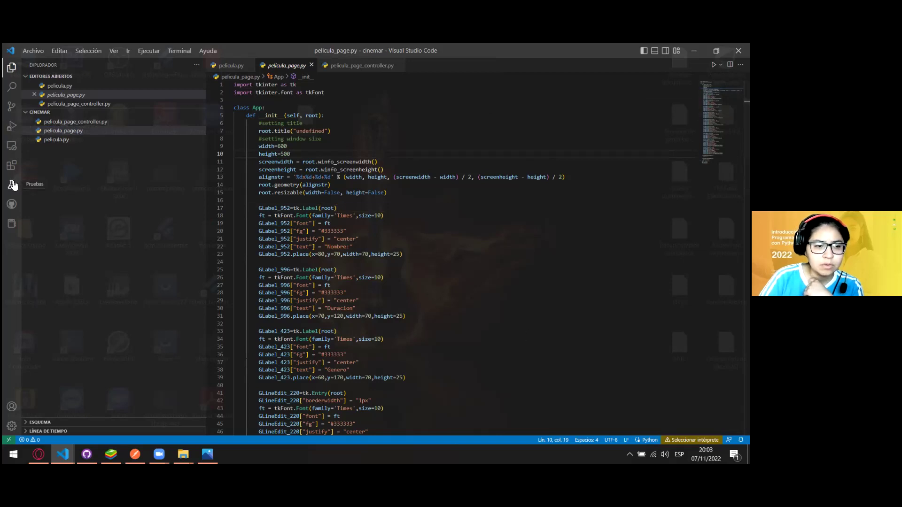
Step: Search the VS Code extensions marketplace for "python" and check whether the Microsoft Python extension is installed
click(11, 165)
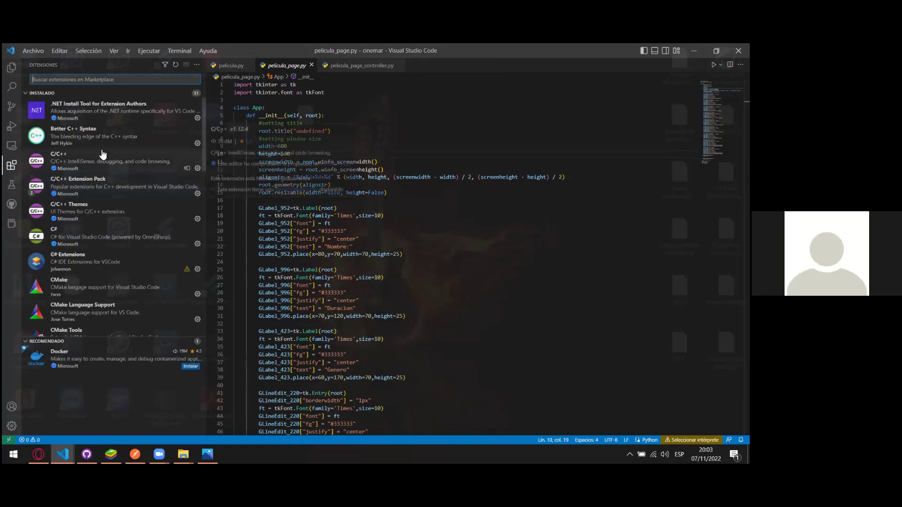
text(p)
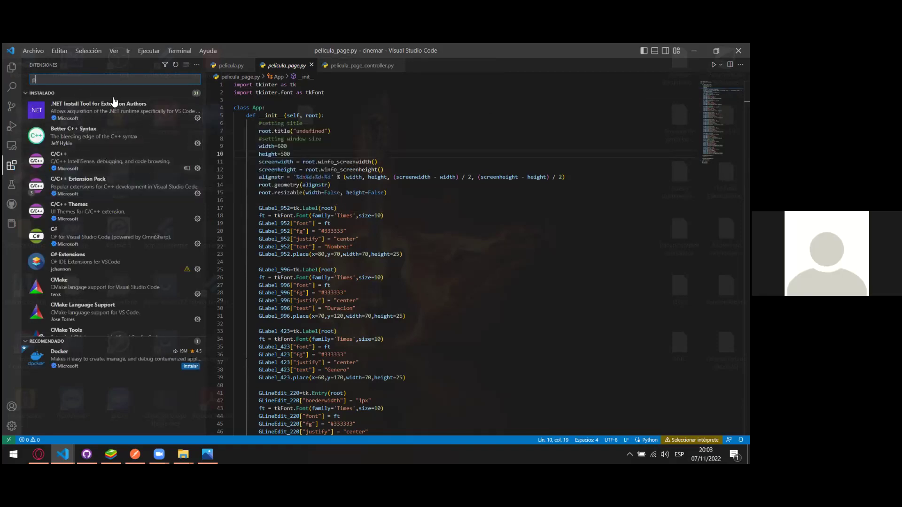
text(hyton)
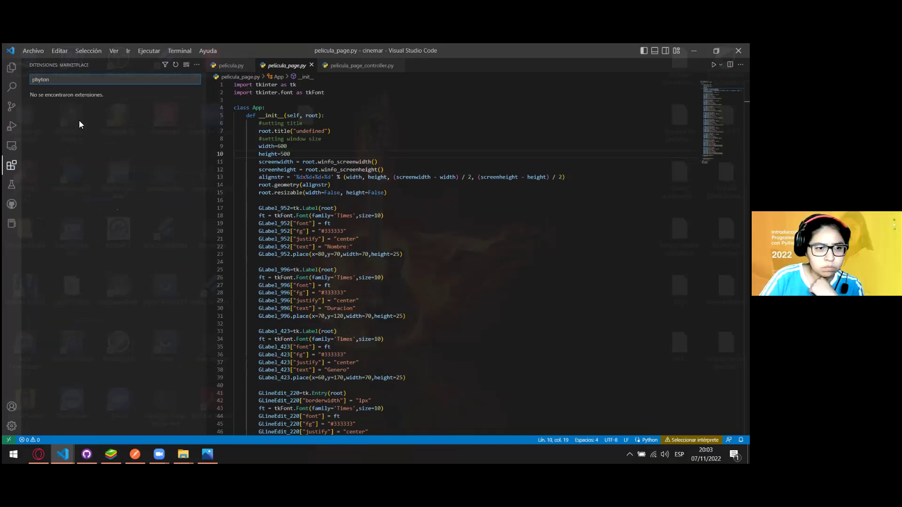
key(BackSpace)
key(BackSpace)
key(BackSpace)
key(BackSpace)
key(BackSpace)
text(ython)
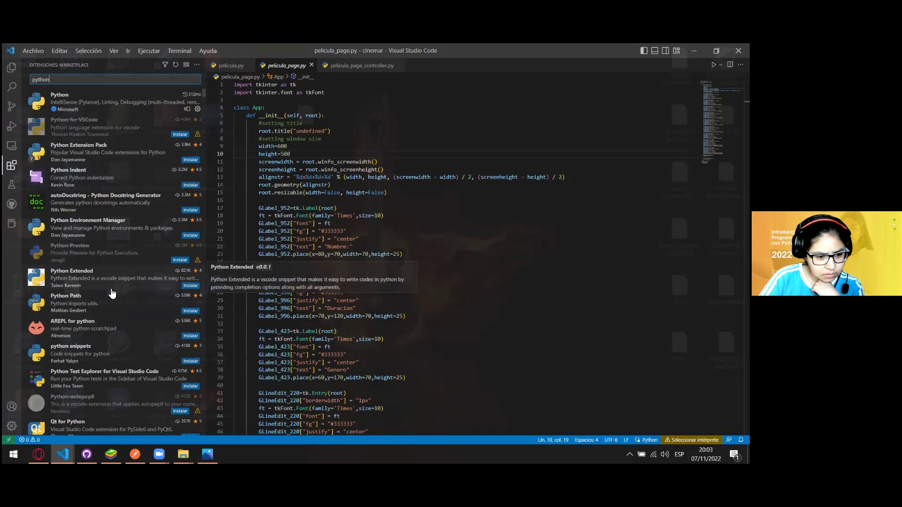
scroll(112, 294, down, 2)
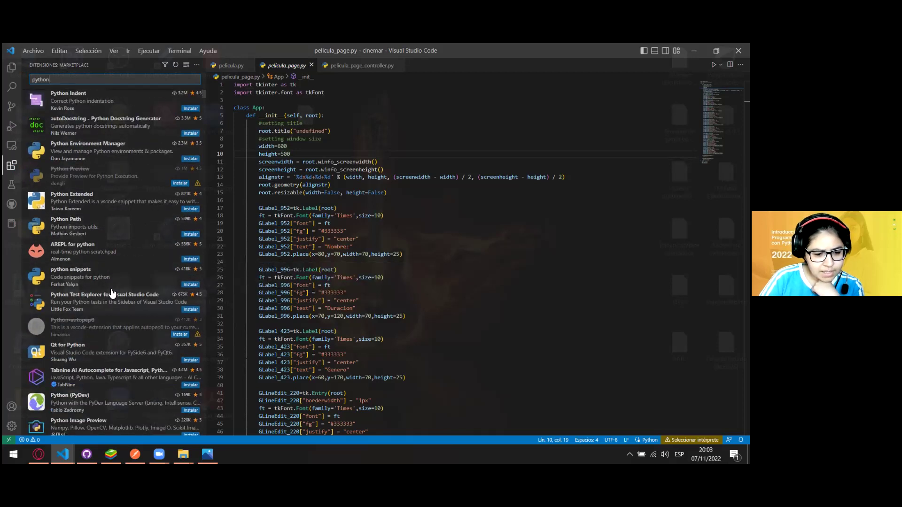
scroll(111, 294, up, 2)
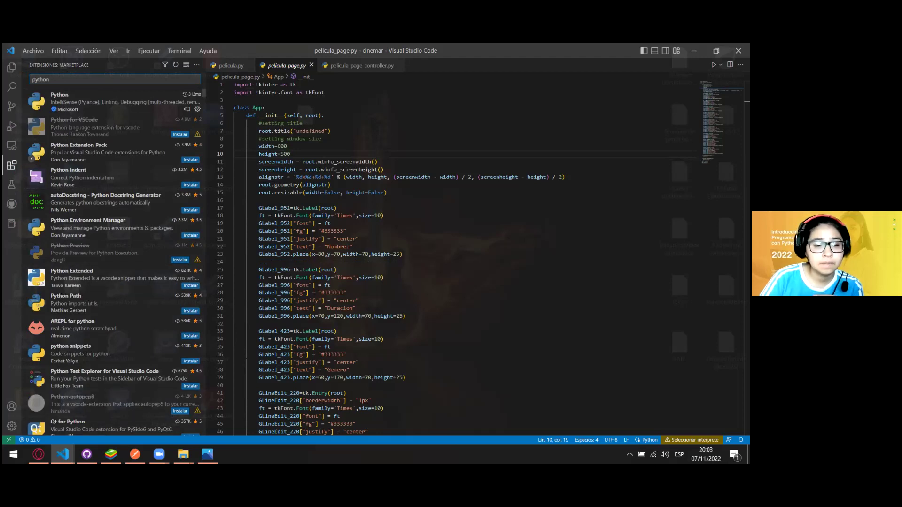
Step: Find the Microsoft Store app through the Windows search with "store" and open it
click(13, 455)
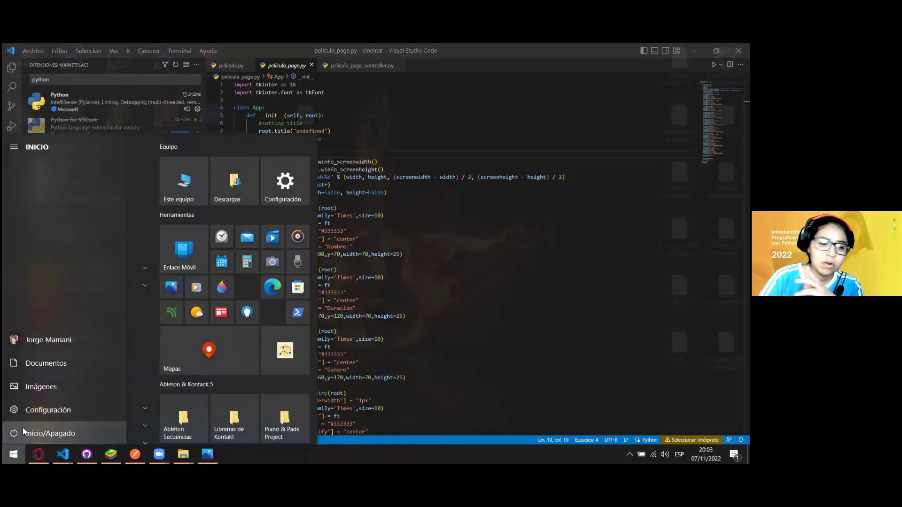
text(wind)
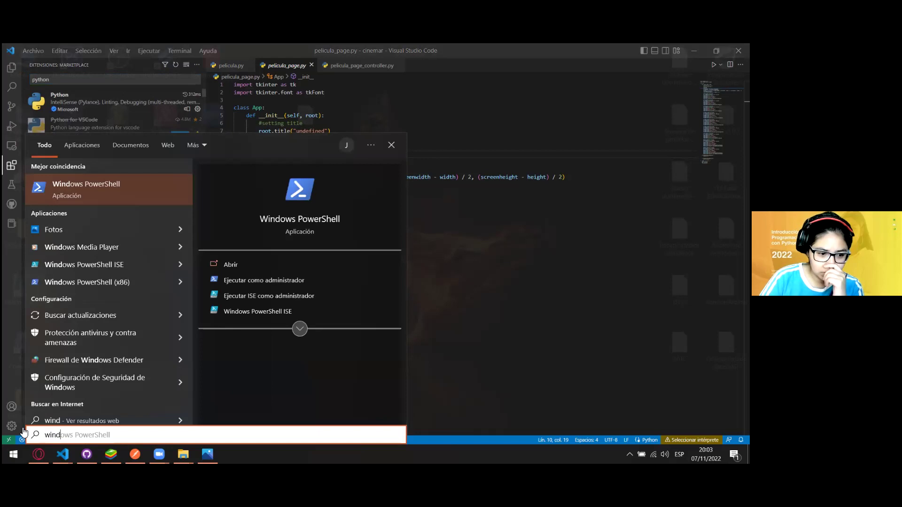
text(ow store)
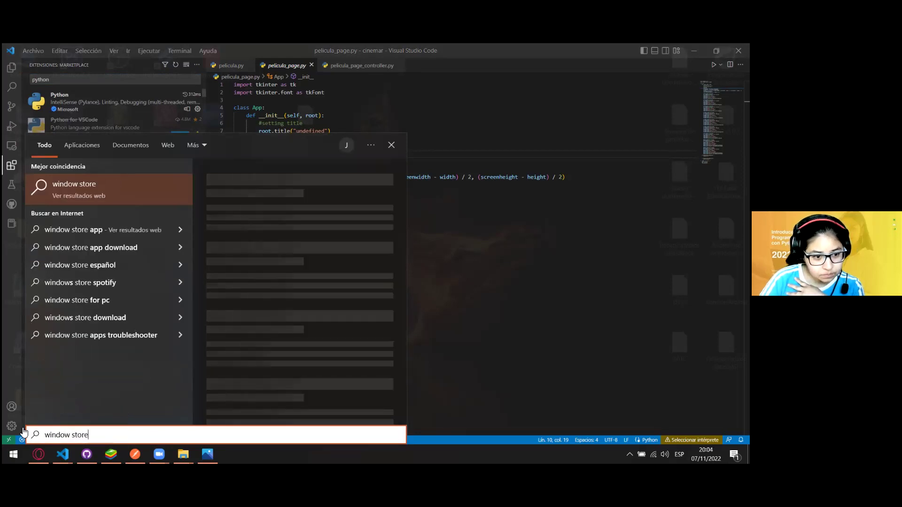
key(BackSpace)
key(BackSpace)
key(BackSpace)
key(BackSpace)
key(BackSpace)
key(BackSpace)
key(BackSpace)
key(BackSpace)
key(BackSpace)
key(BackSpace)
key(BackSpace)
key(BackSpace)
text(sto)
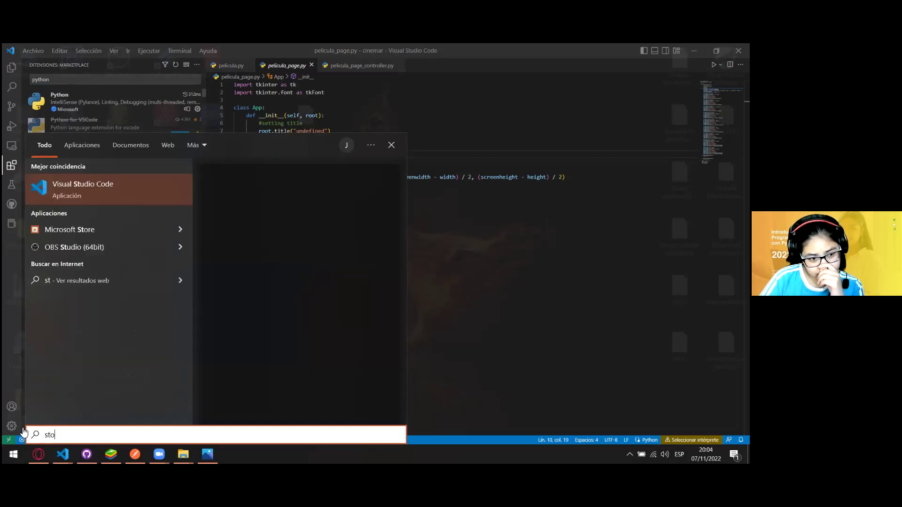
text(re)
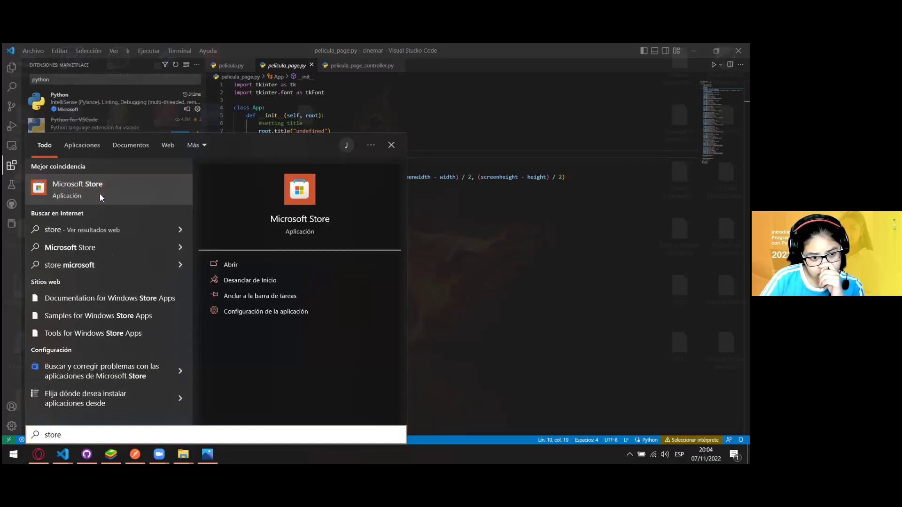
key(Return)
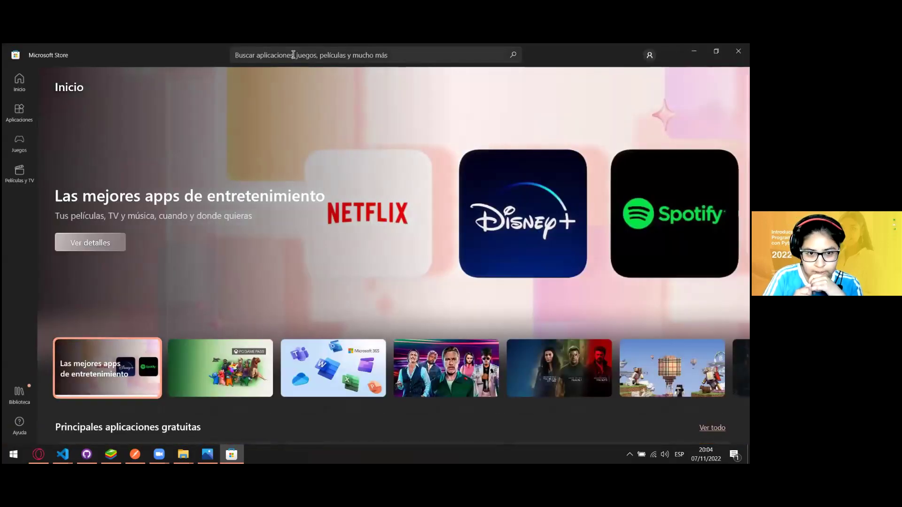
Step: Search the Microsoft Store for "python"
click(292, 55)
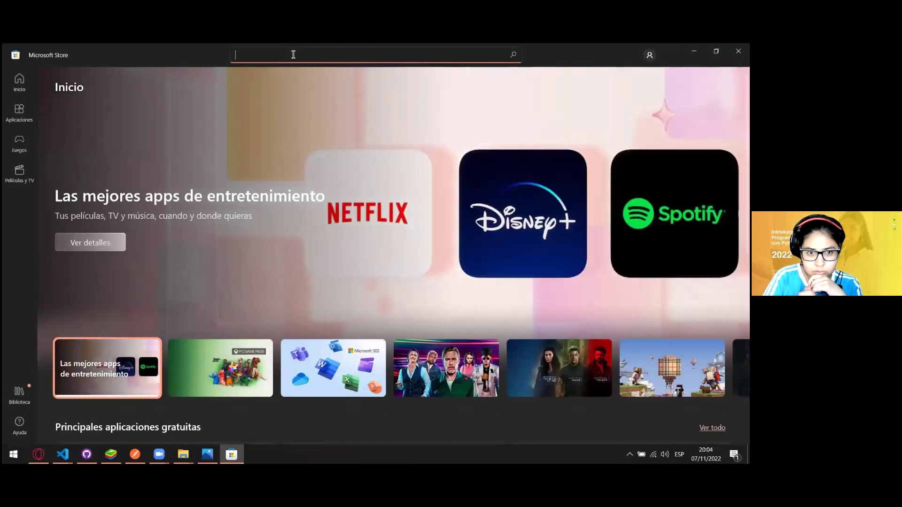
text(python)
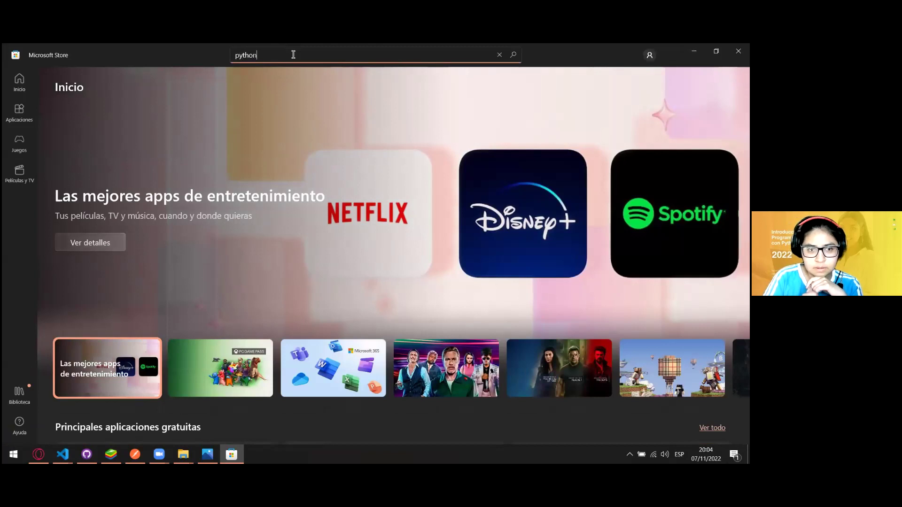
key(Return)
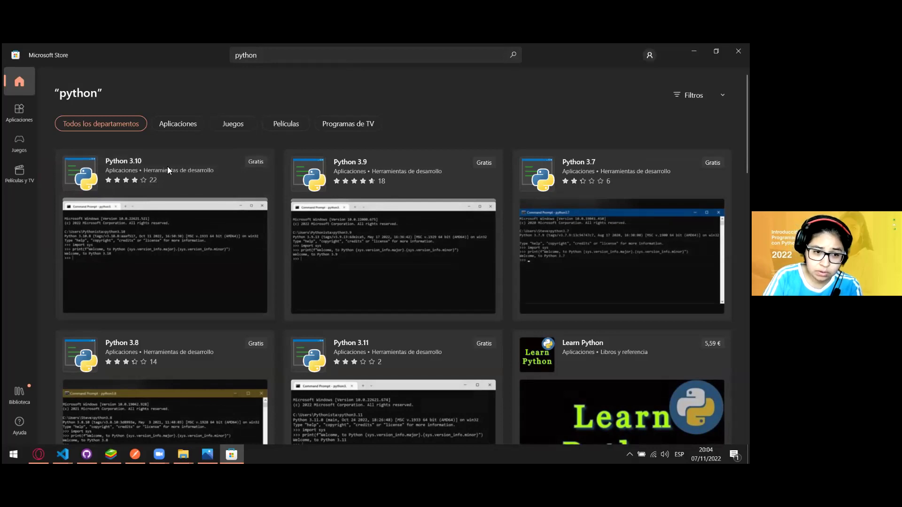
Step: Request the free Python 3.10 app and enter the Windows PIN to verify the account identity
click(241, 166)
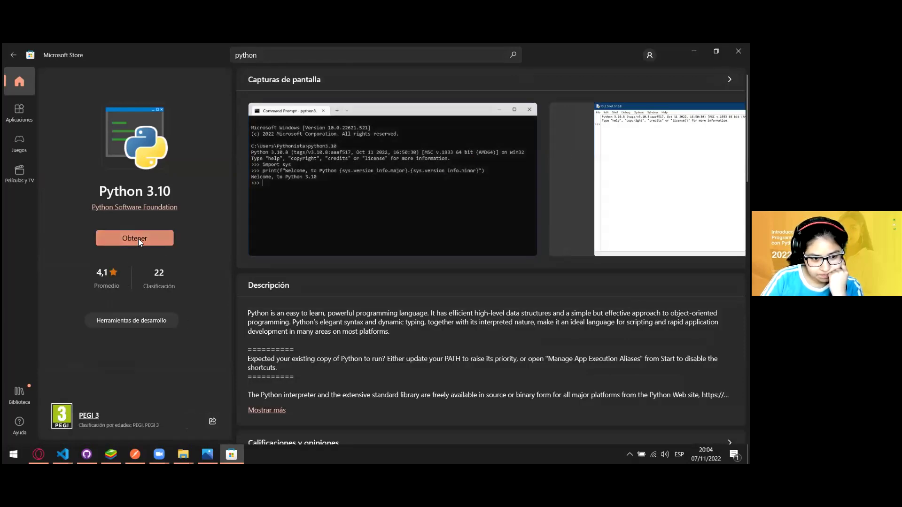
click(138, 239)
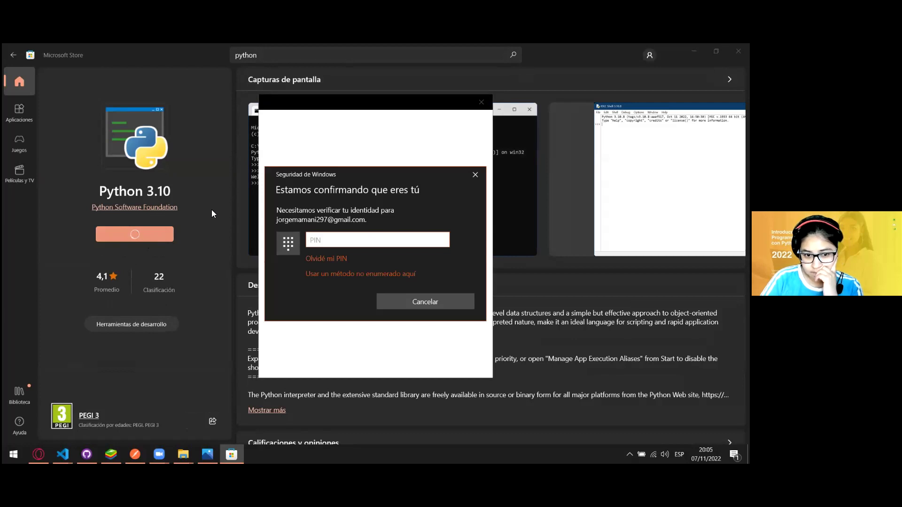
text(••••)
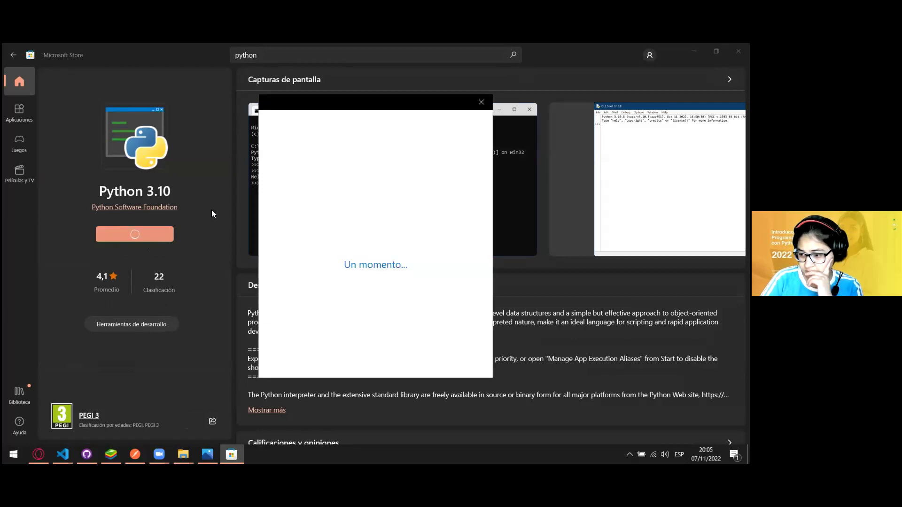